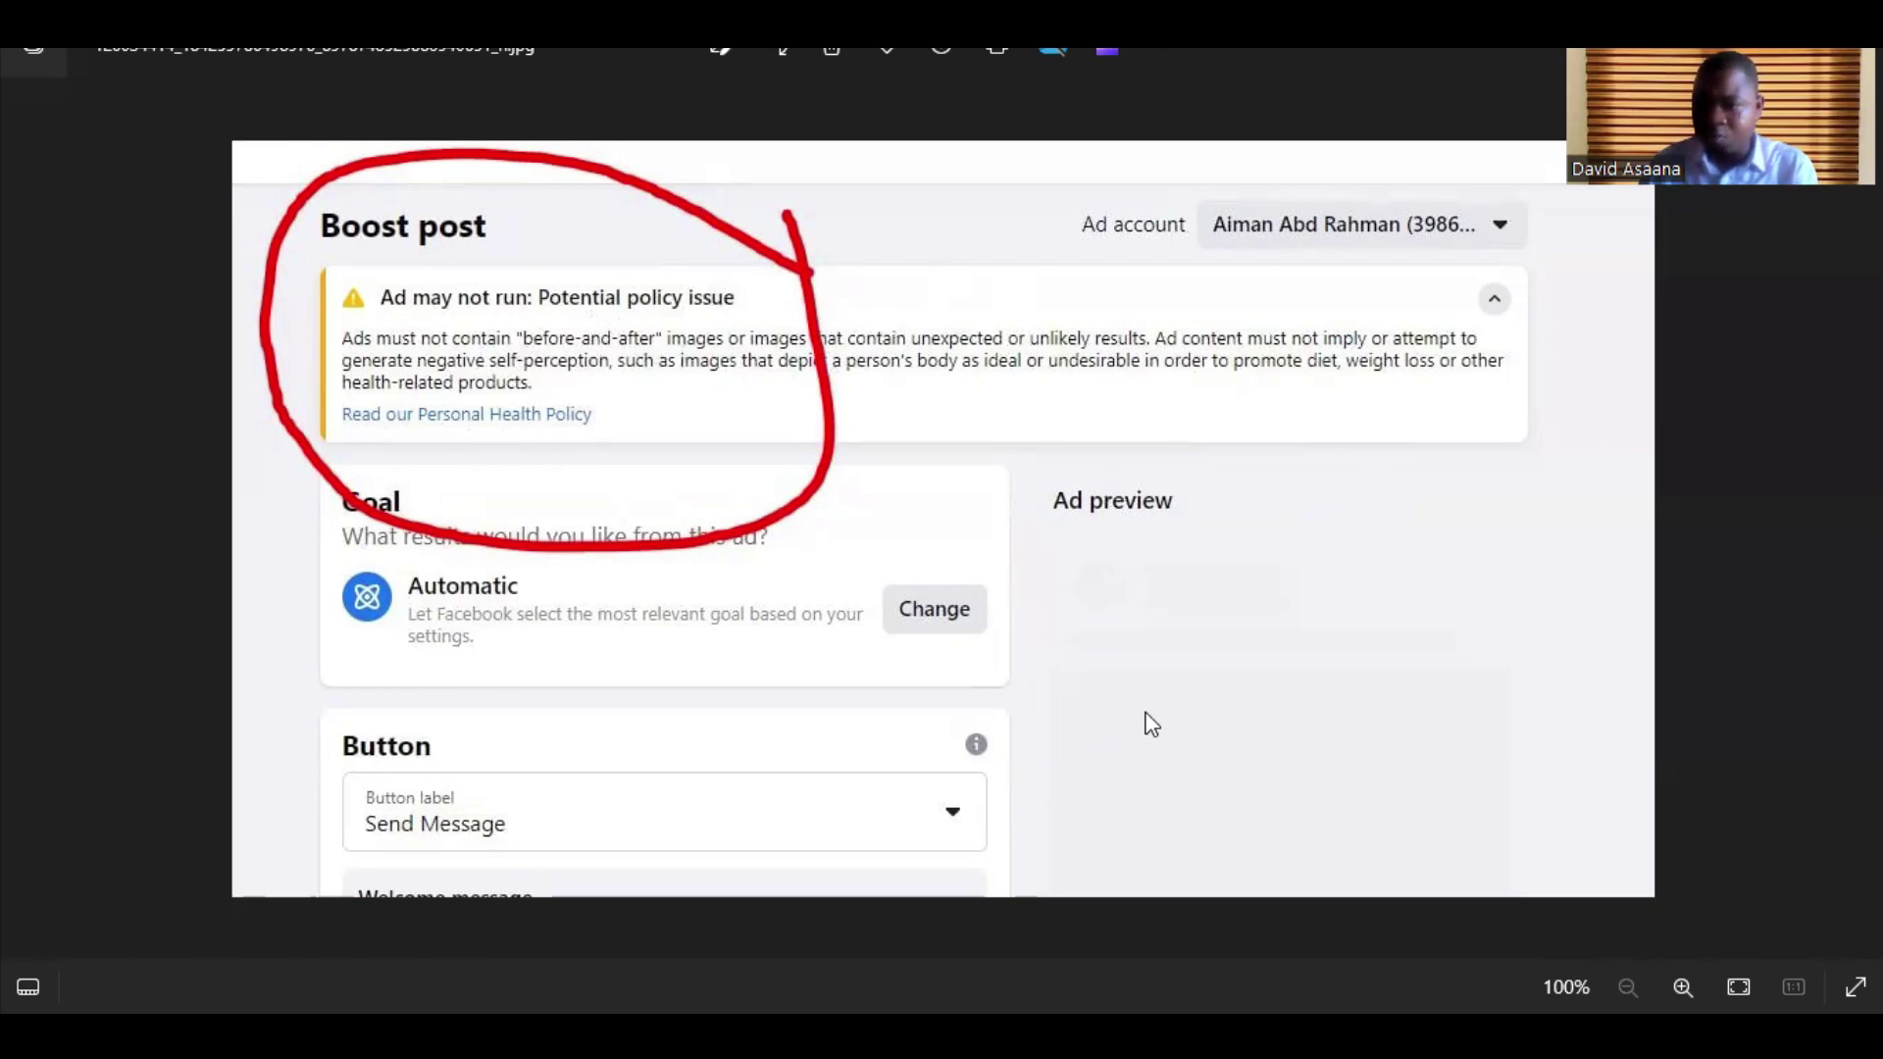
- Page forward past the cryptocurrency rejection screenshot to the 'Ad May Not Run: Potential Policy Issue' notice
key("Right")
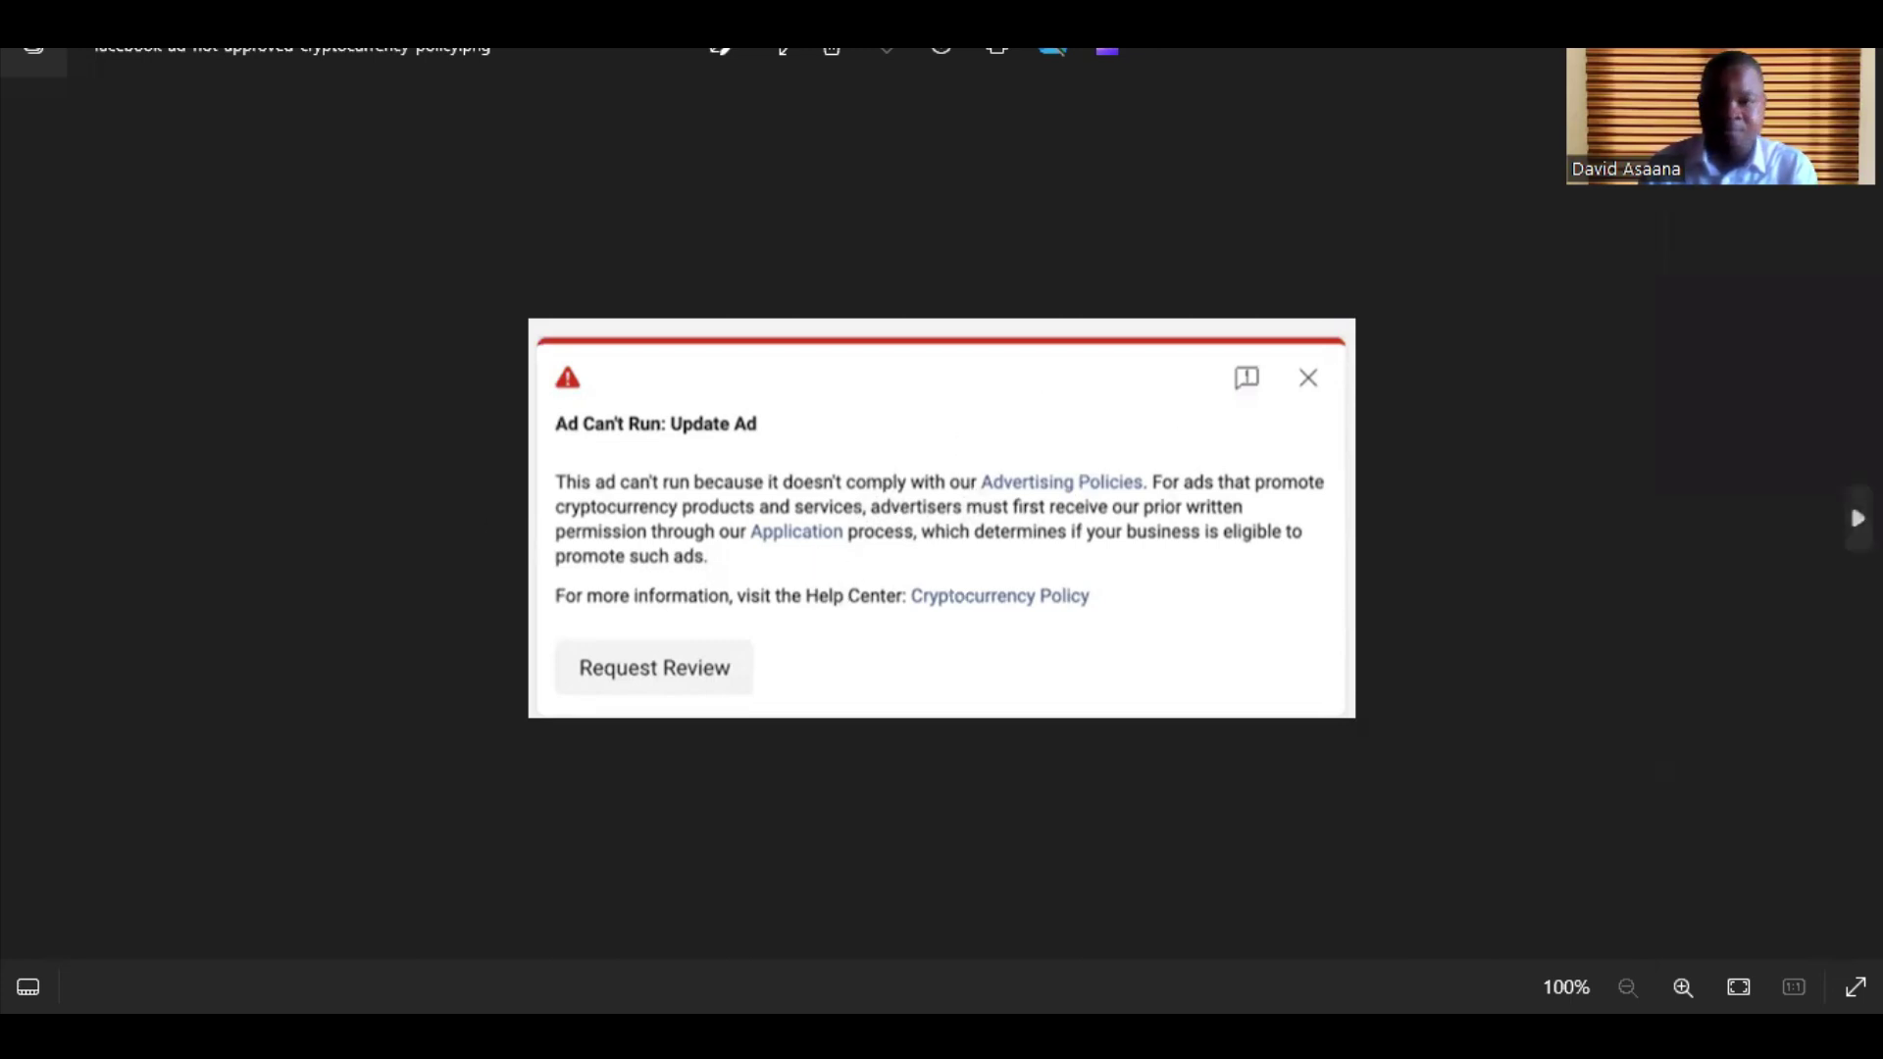
left_click(1857, 520)
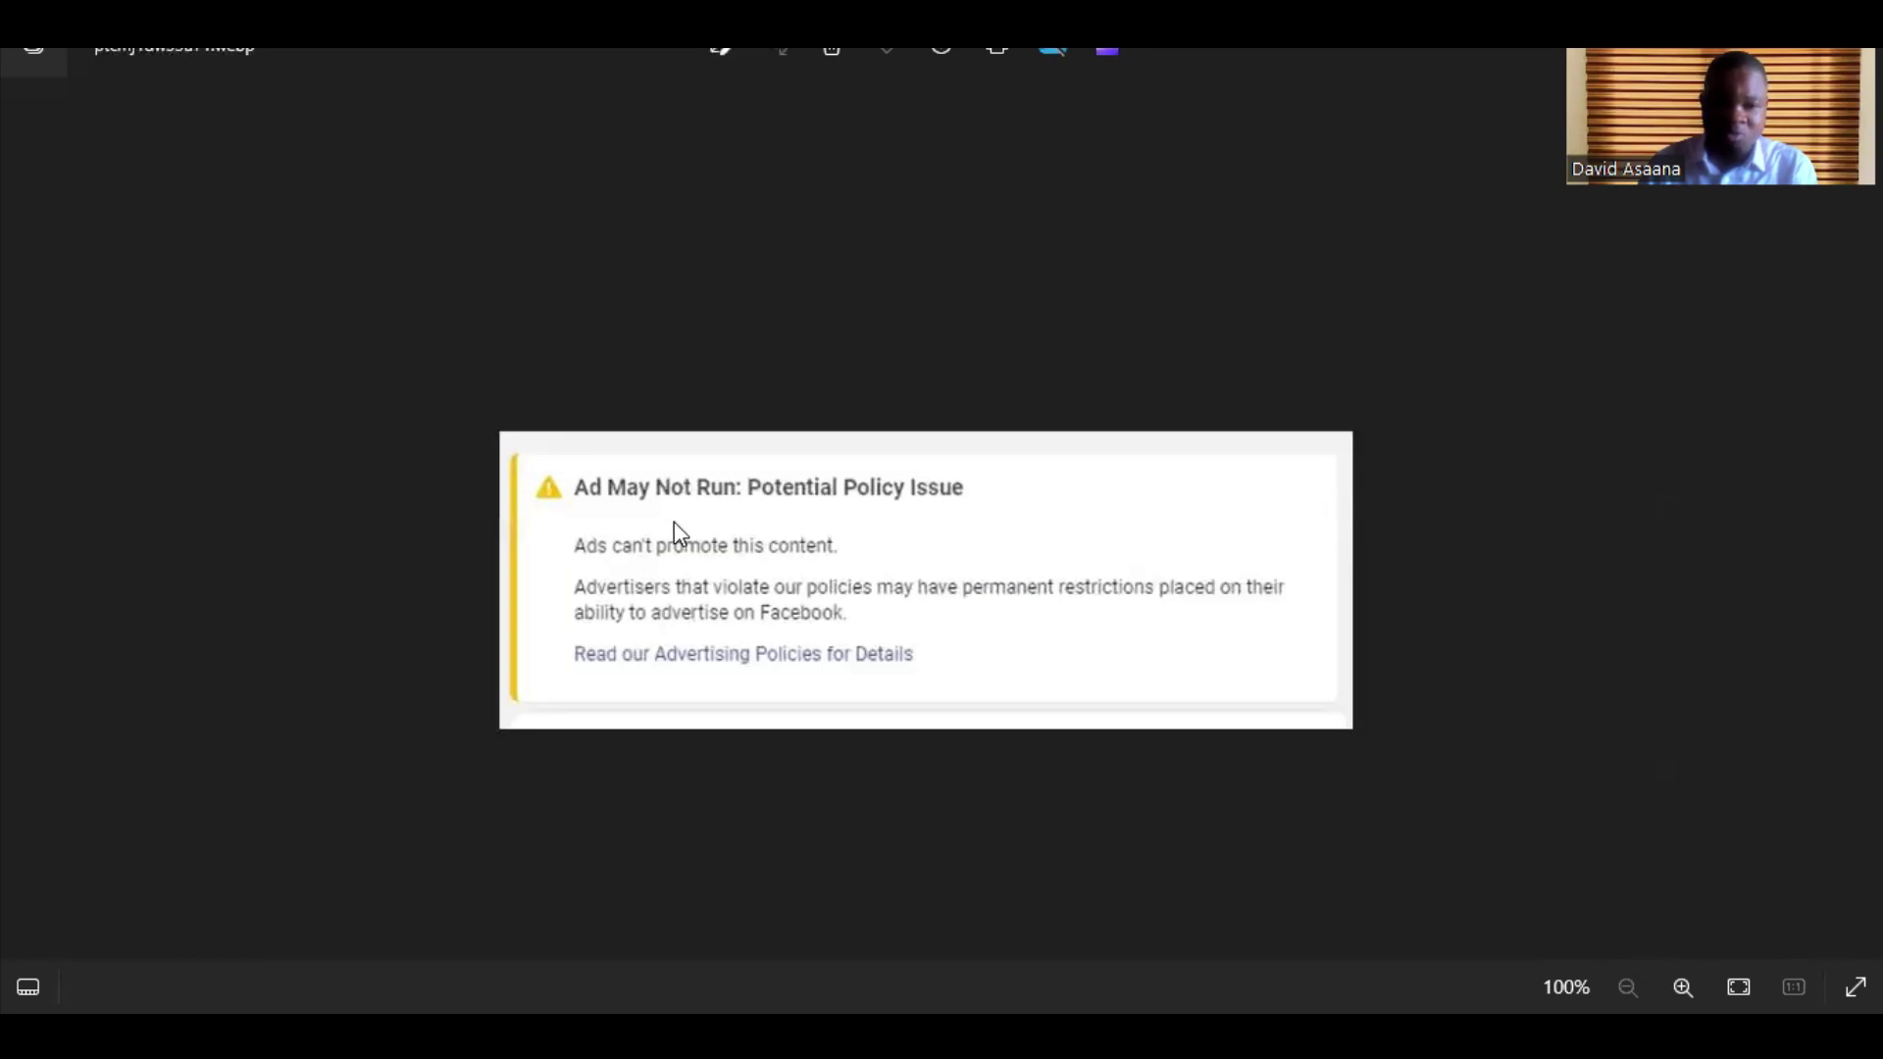
mouse_move(1857, 518)
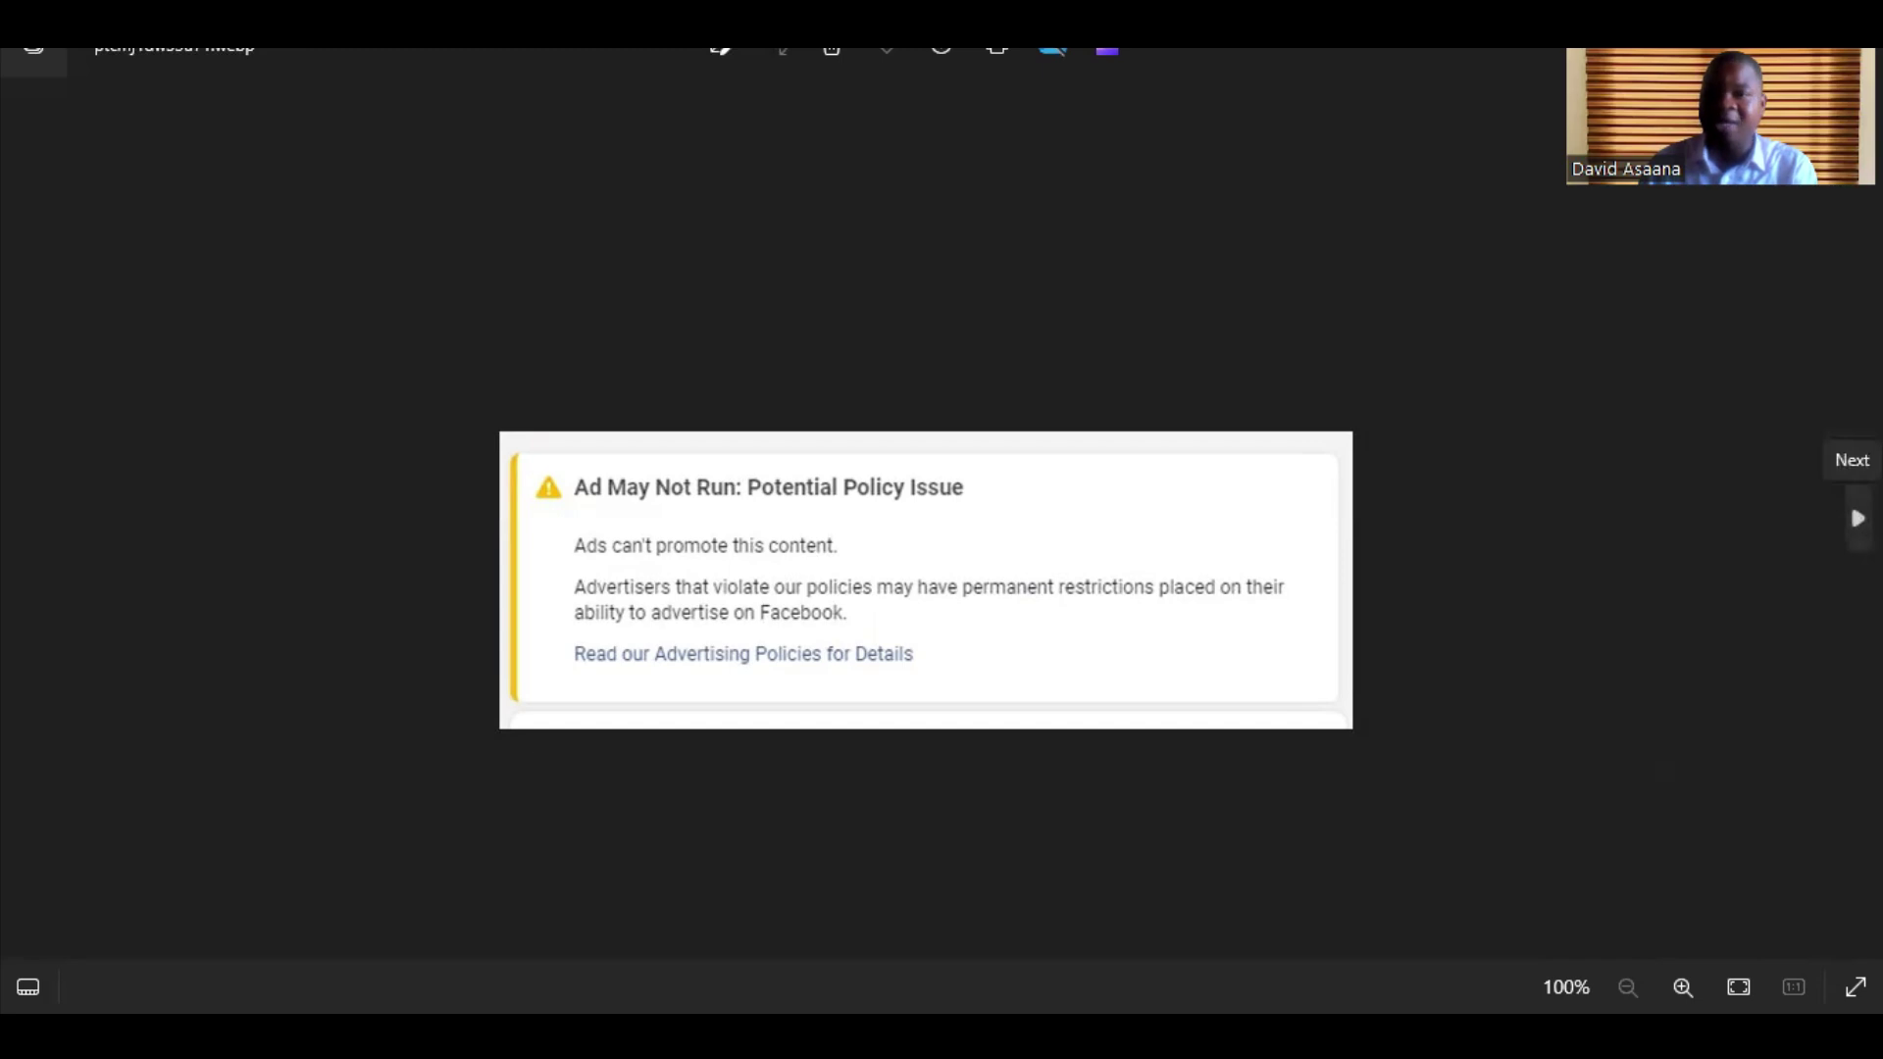
- Advance past the landing-page and Boost post warnings to the 'Ad Can't Run: Update Ad' cryptocurrency notice
left_click(1857, 518)
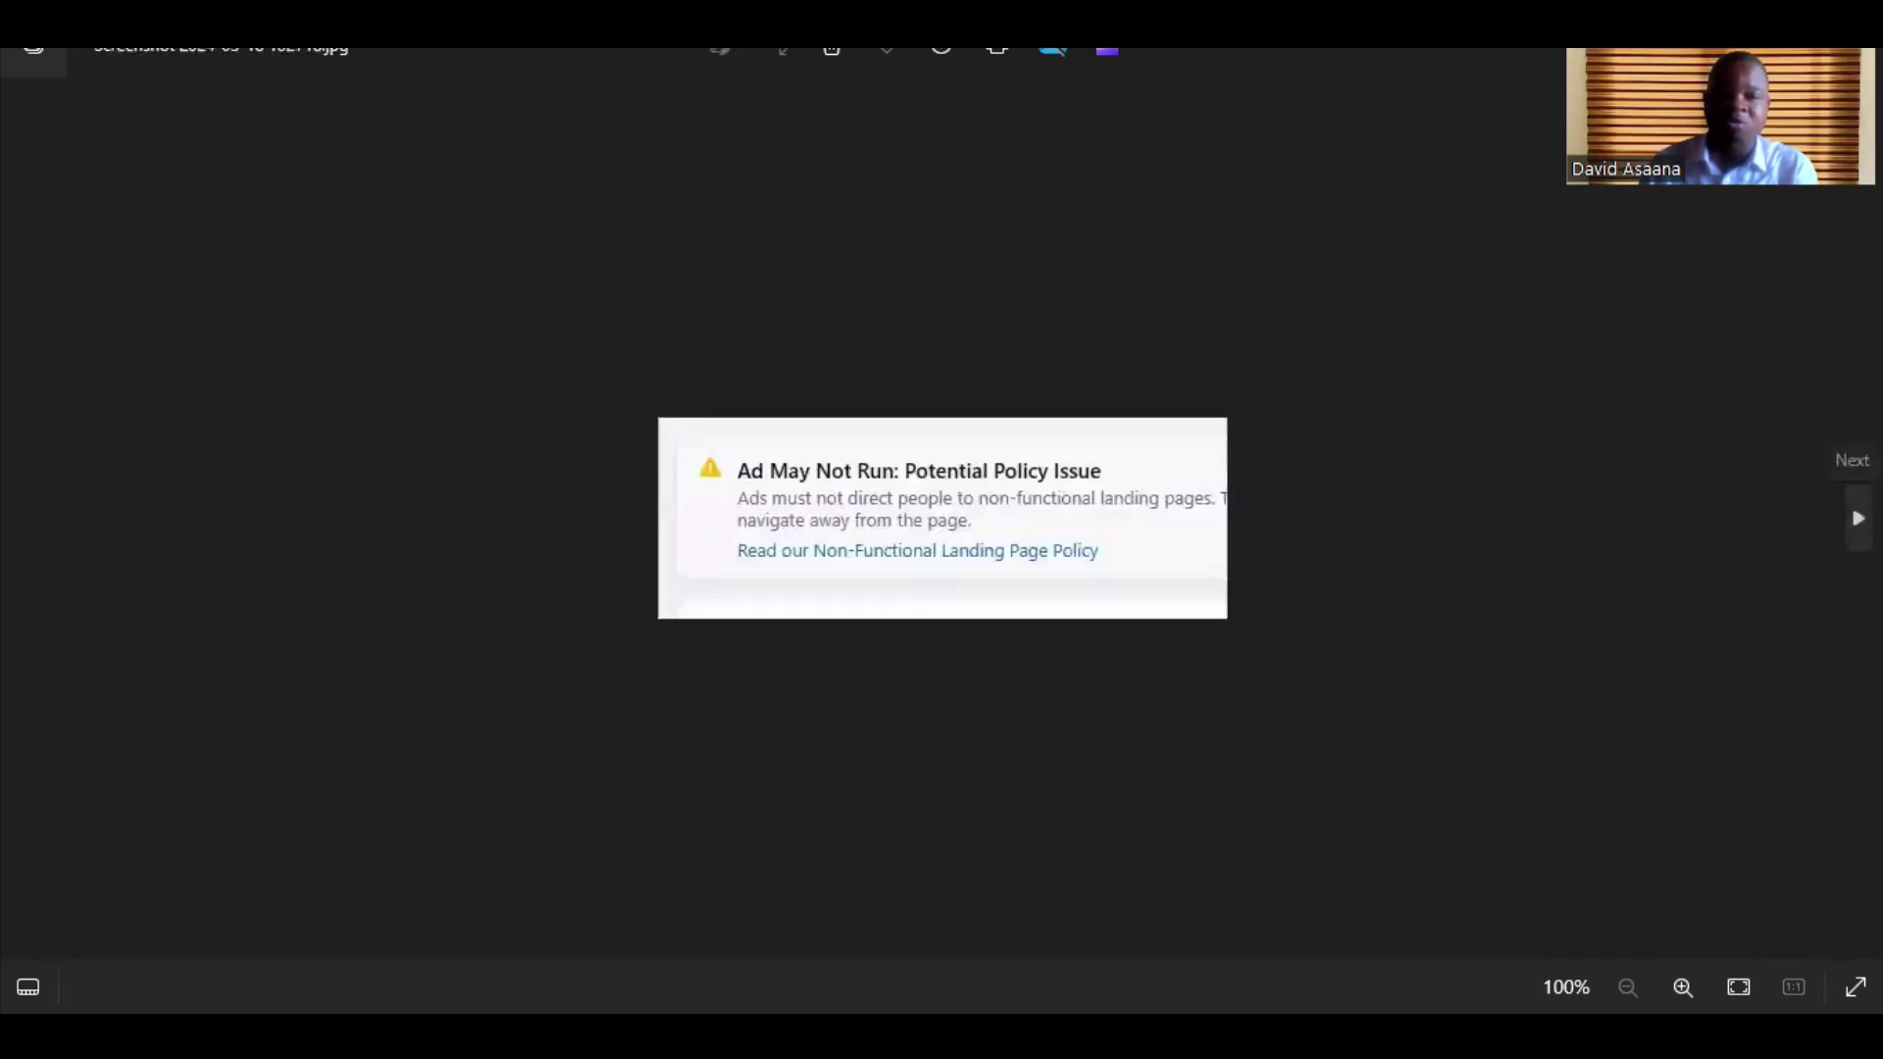
key("Right")
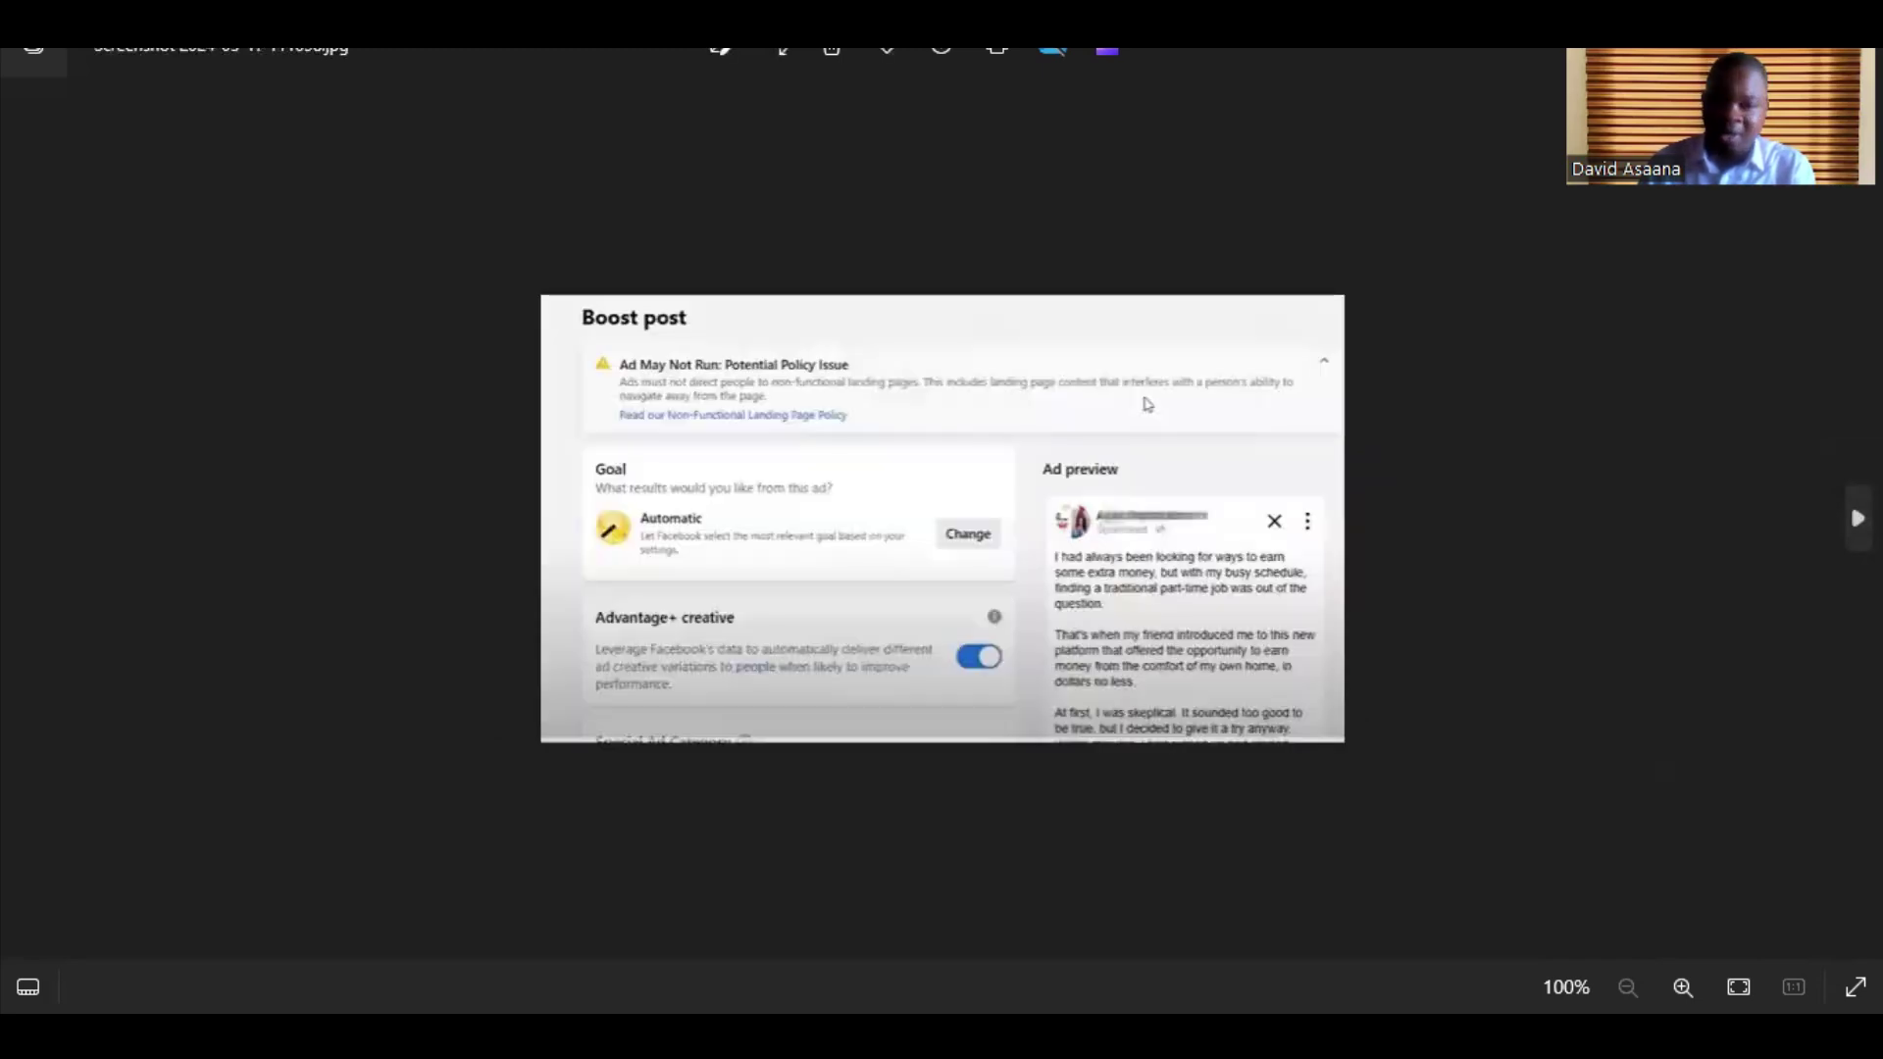
key("Right")
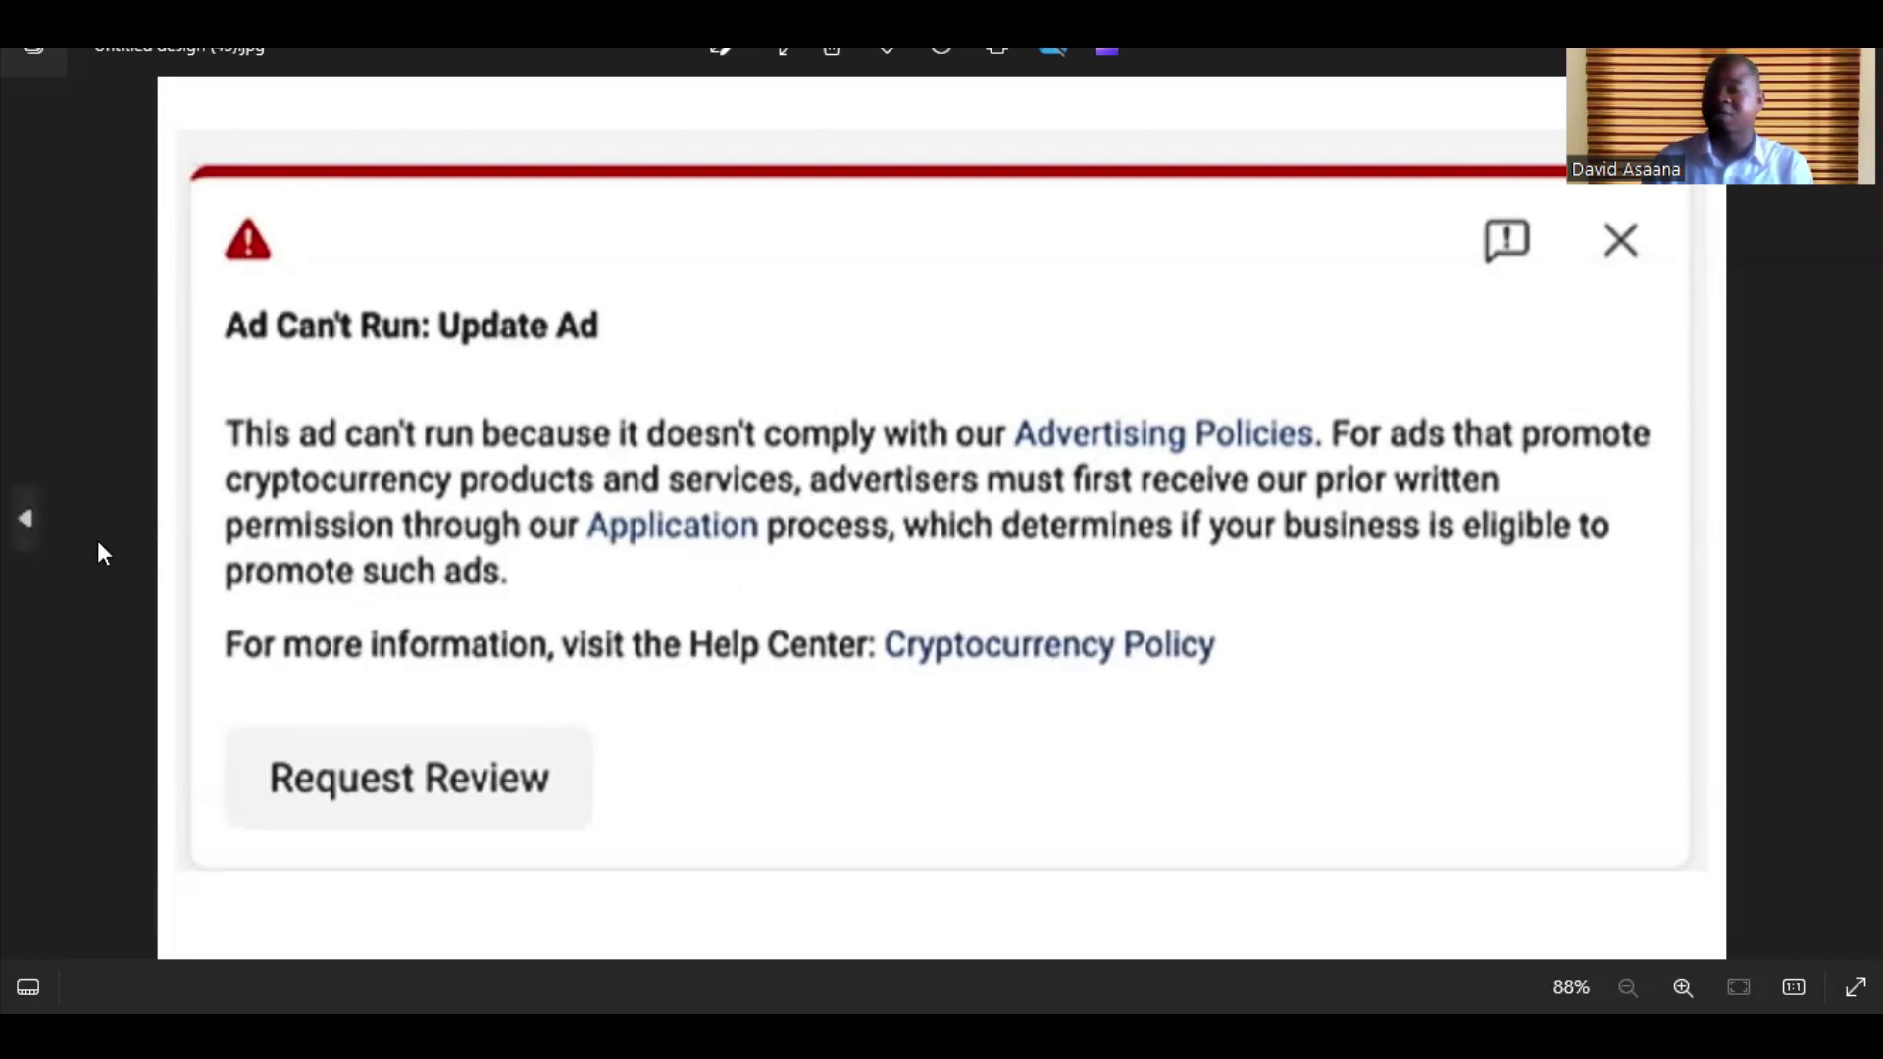
- Step back through the warnings to the cryptocurrency rejection screenshot, then switch to the YouTube browser window
left_click(26, 523)
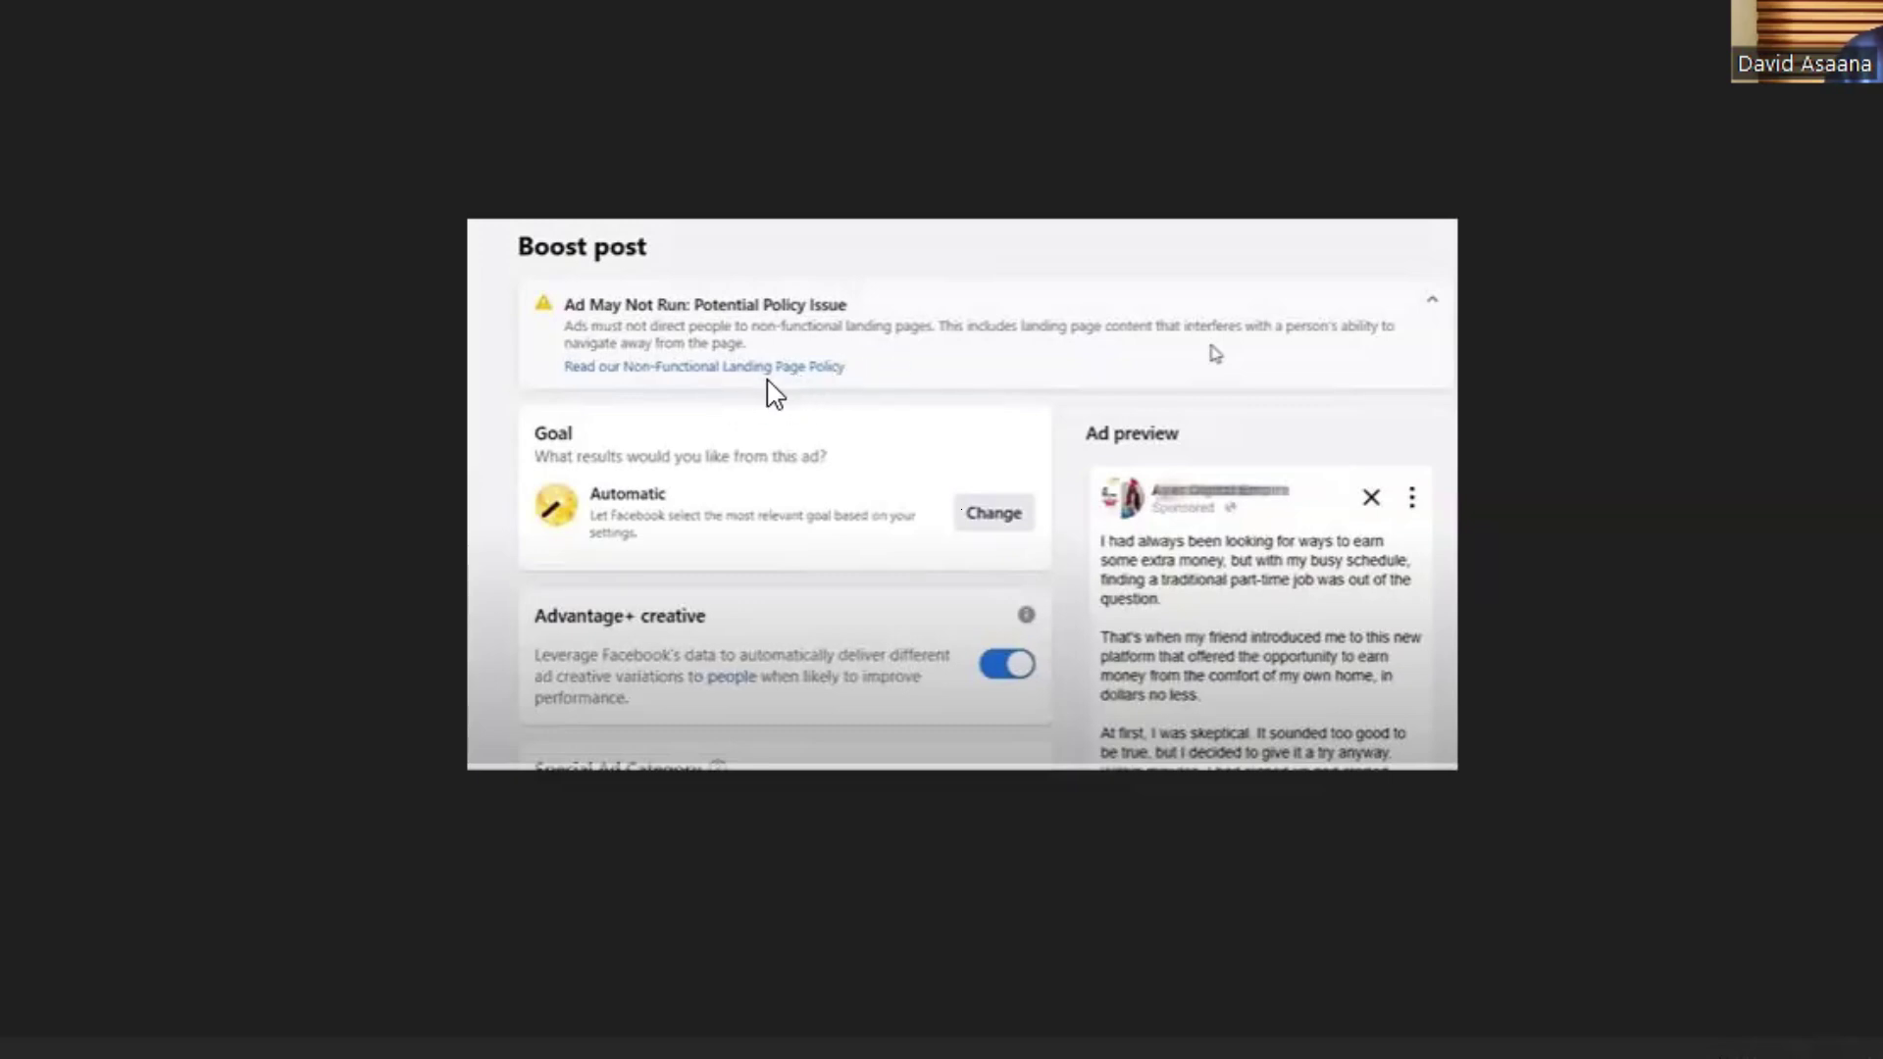
left_click(18, 520)
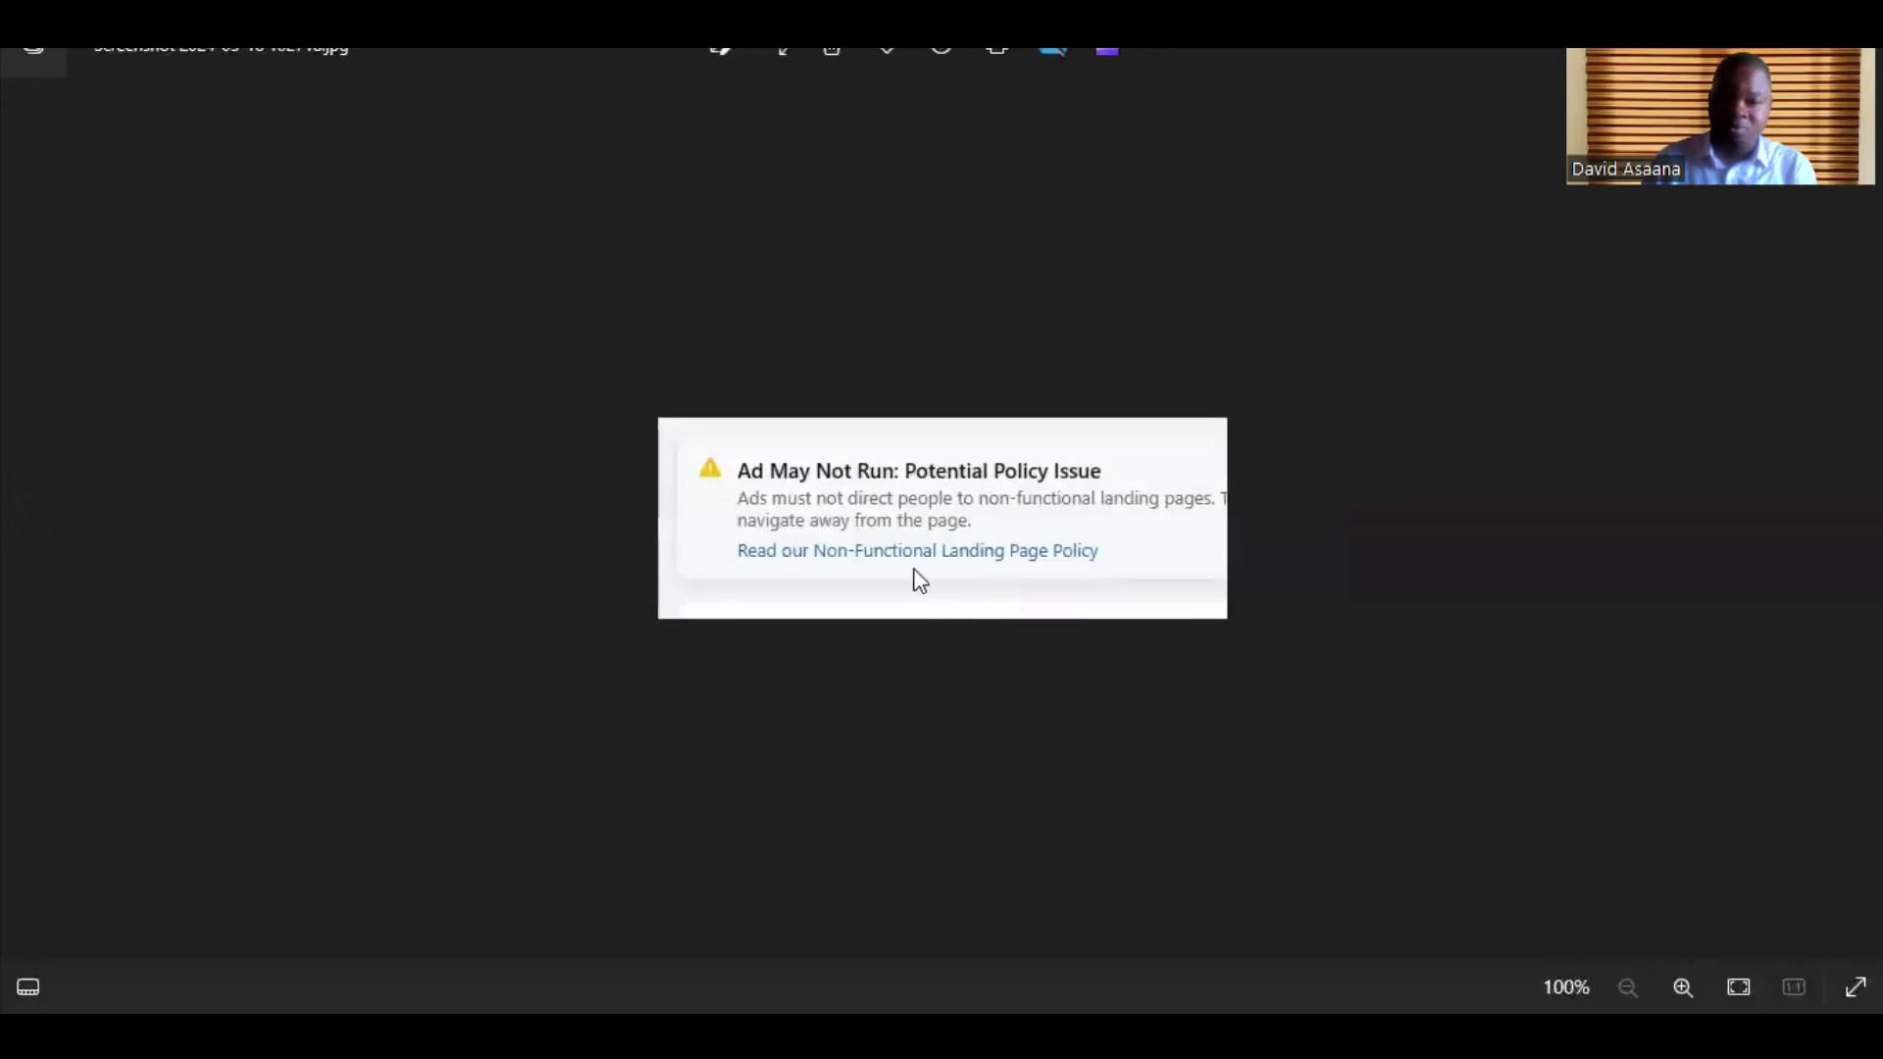
left_click(25, 520)
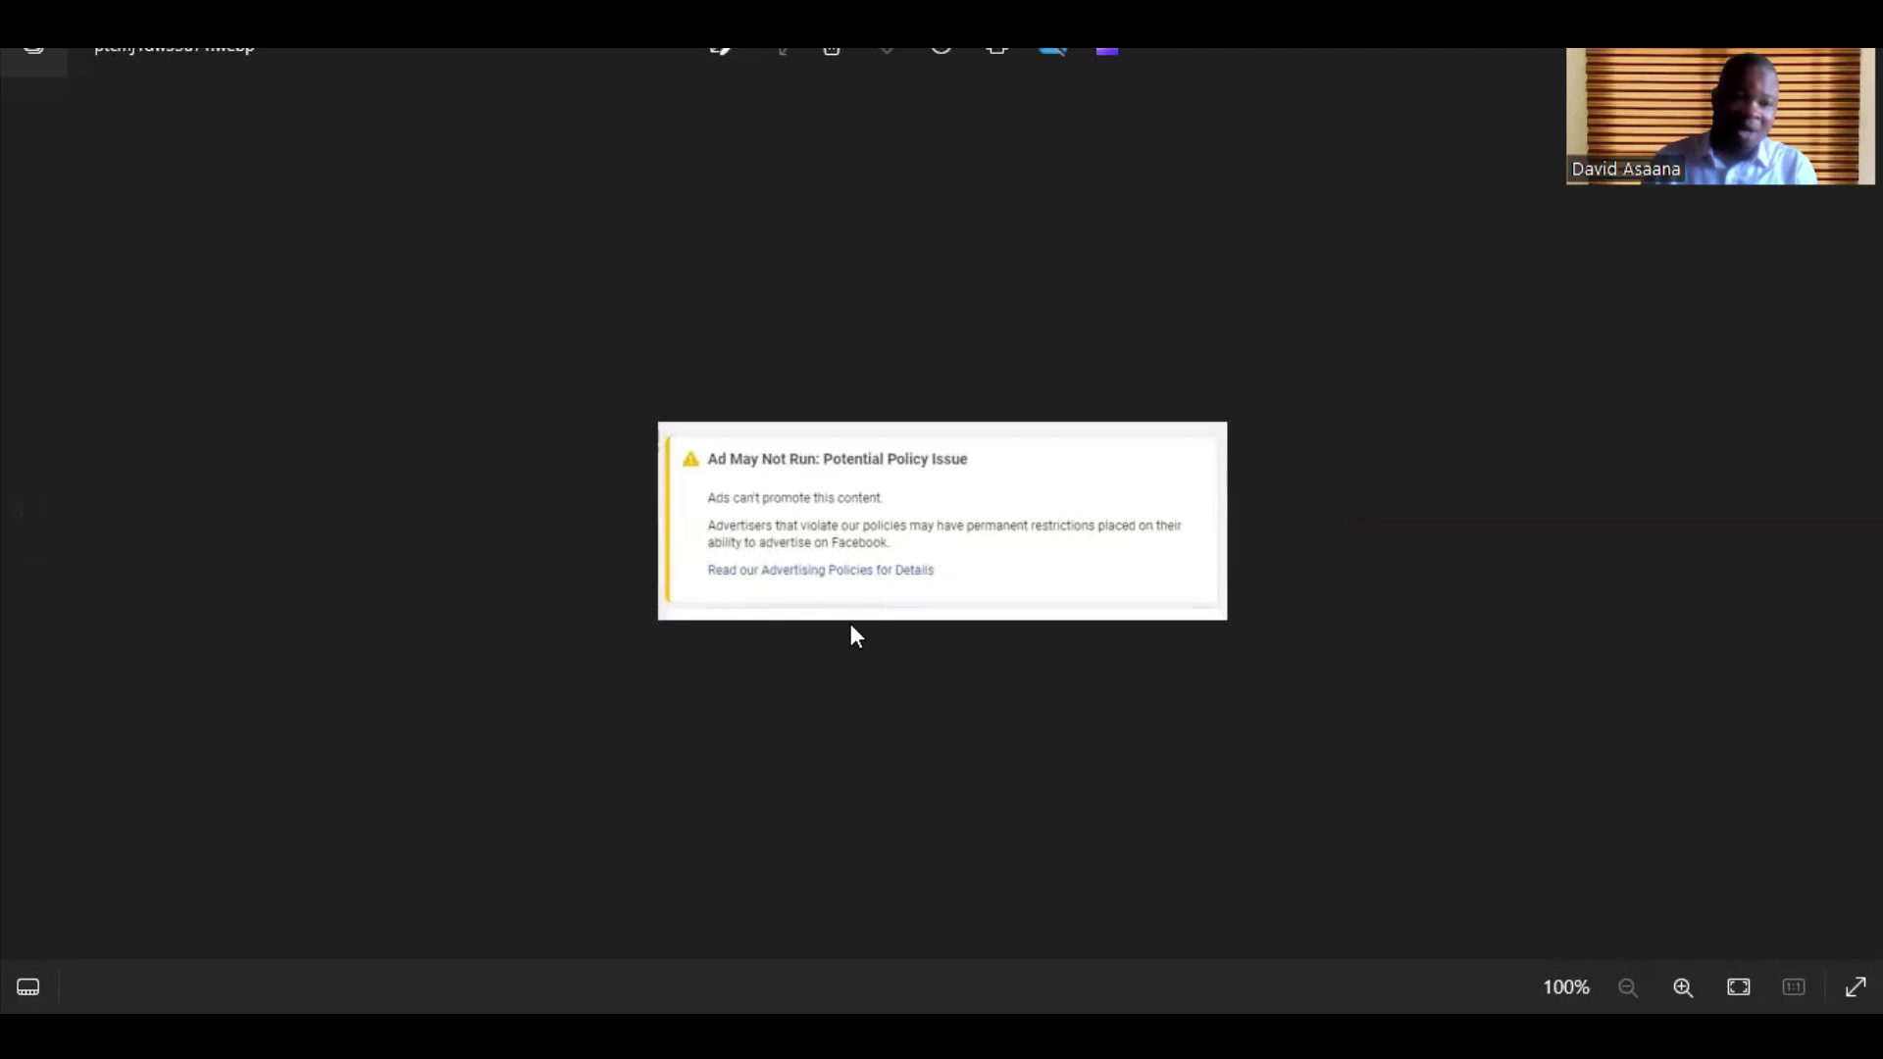
left_click(26, 528)
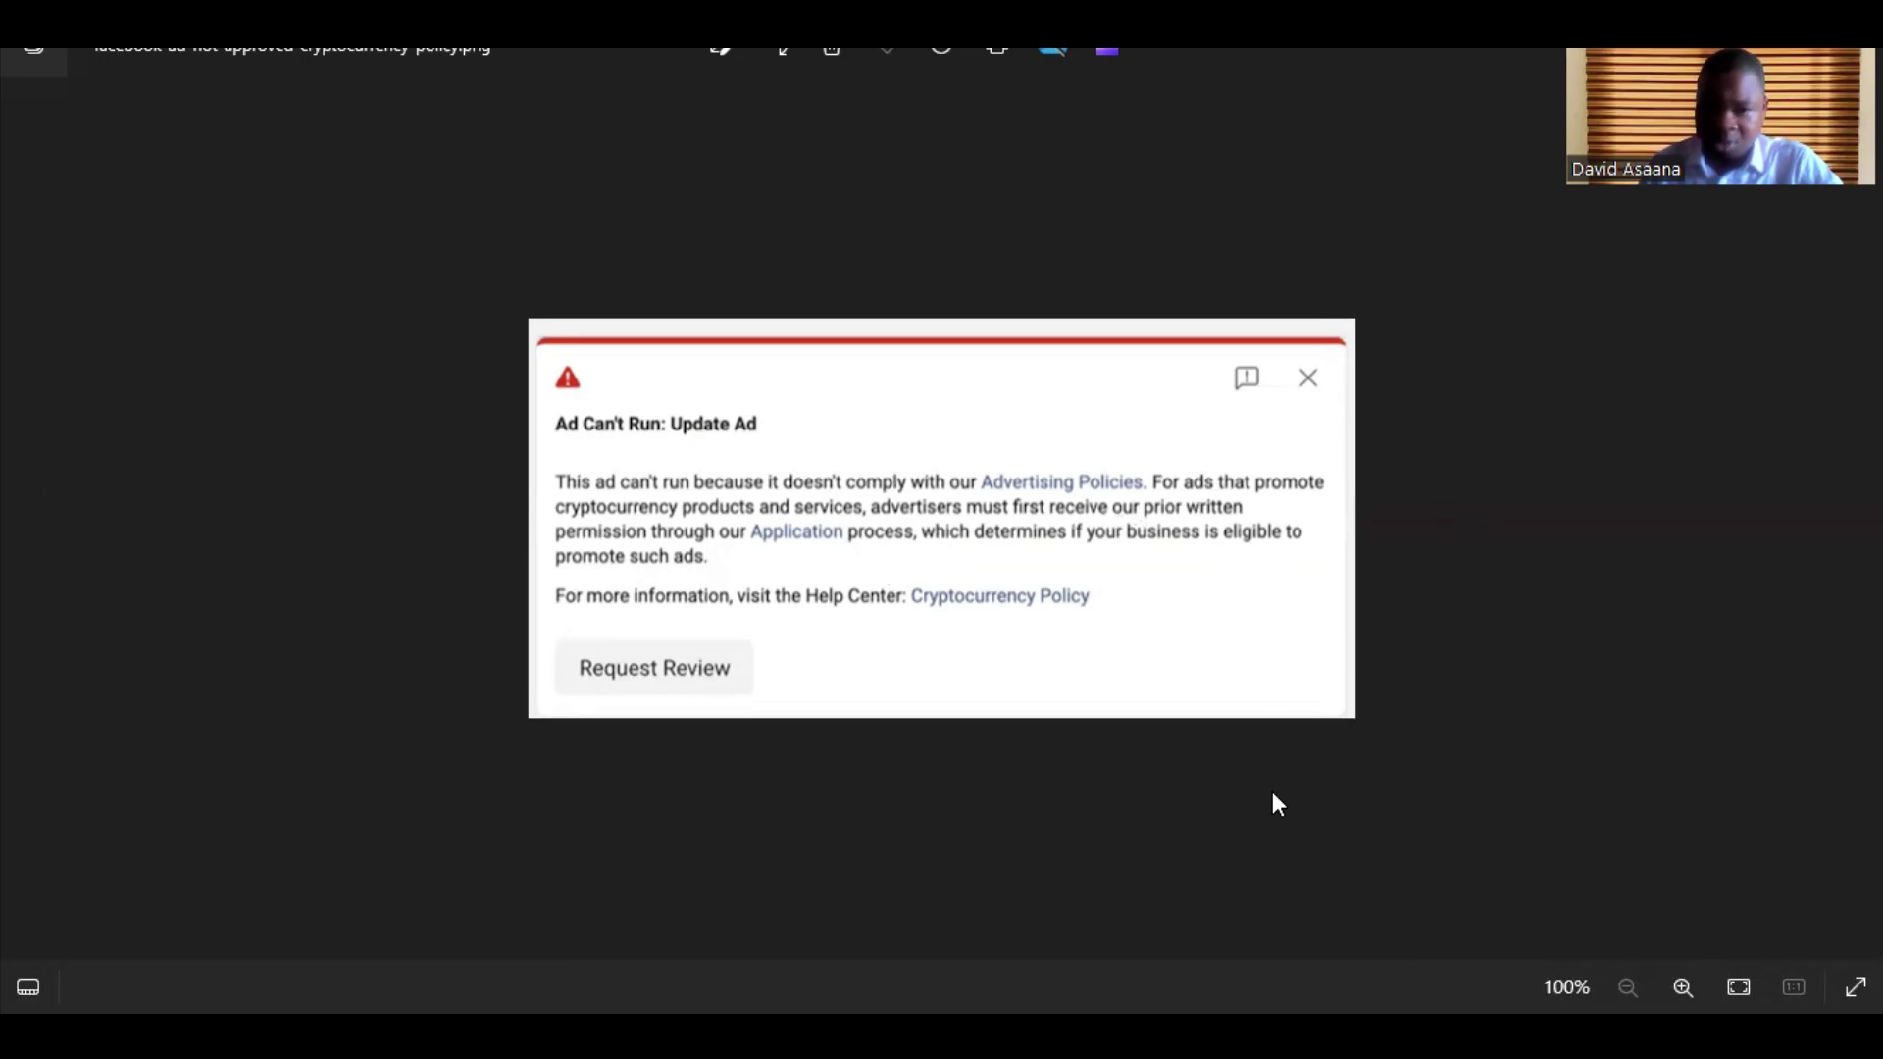
key("alt+Tab")
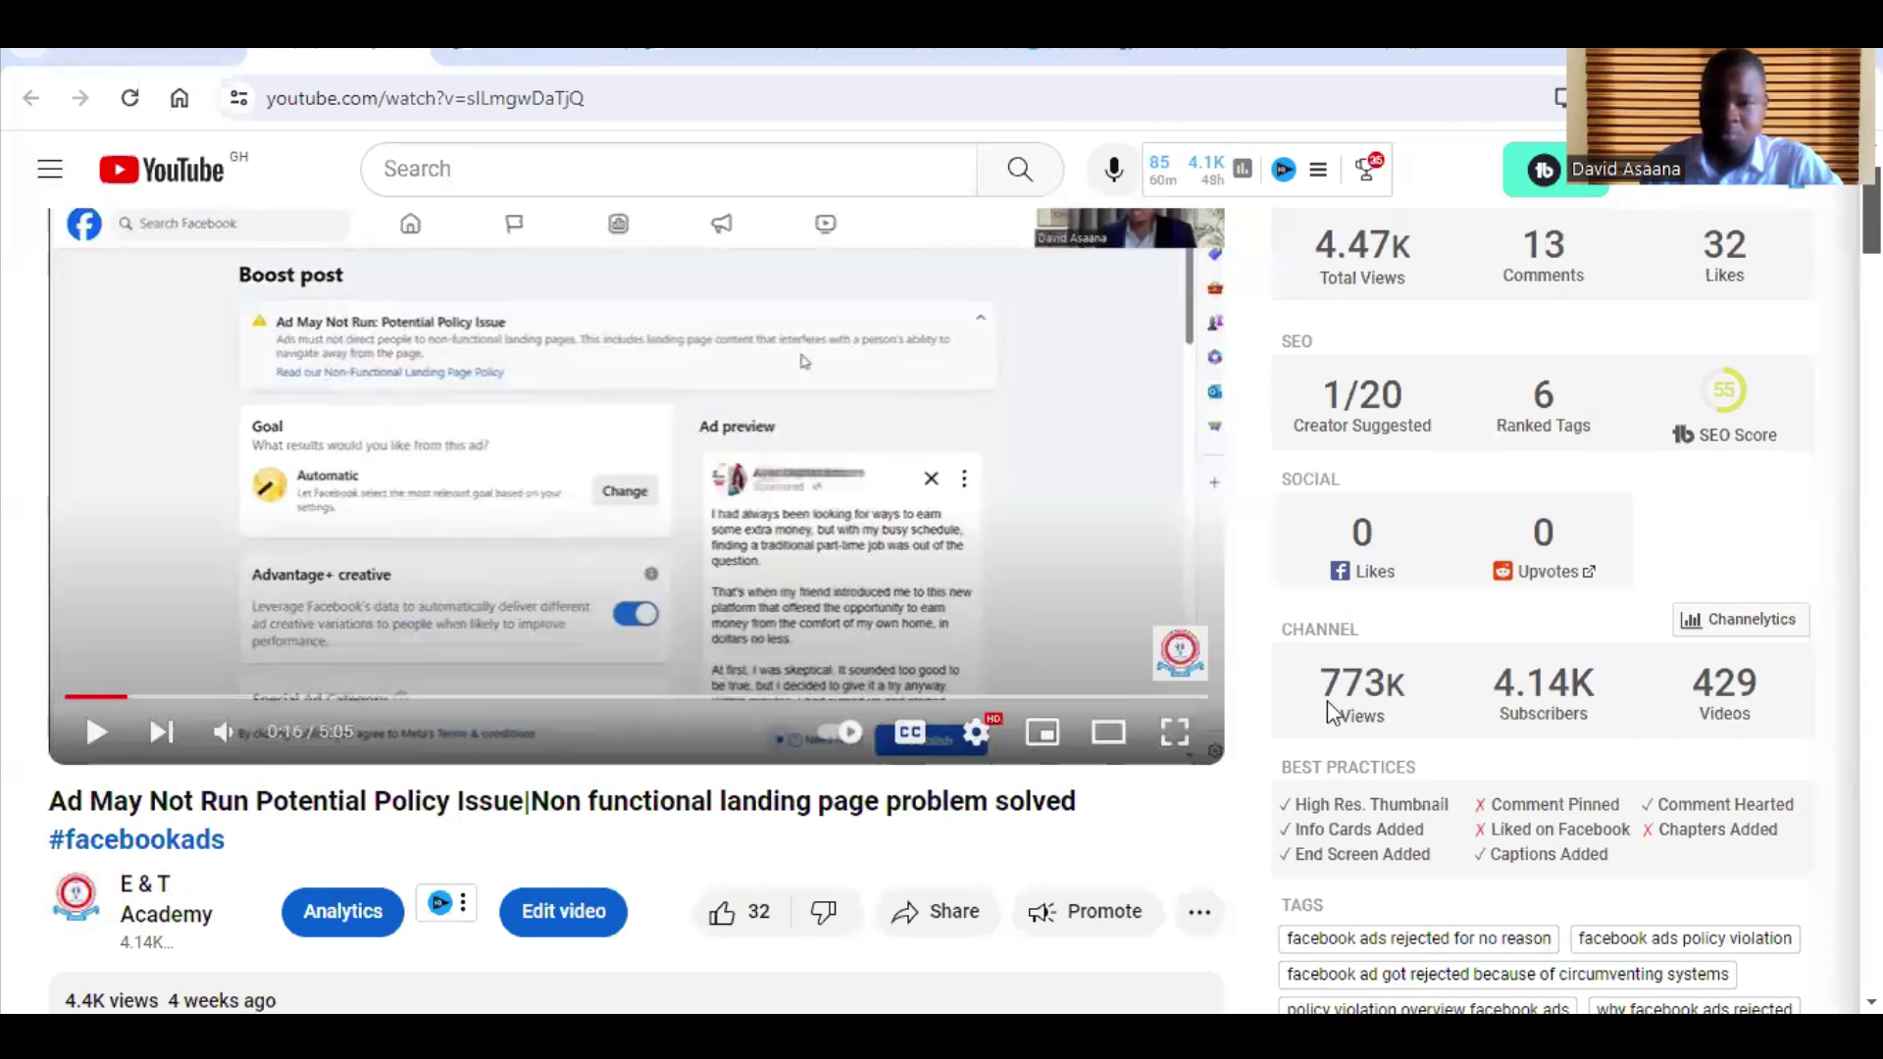
- On the Facebook Page, boost the 'Elevate Your Skills' 6-week certificate programmes post
key("alt+Tab")
scroll(1427, 572, "up", 3)
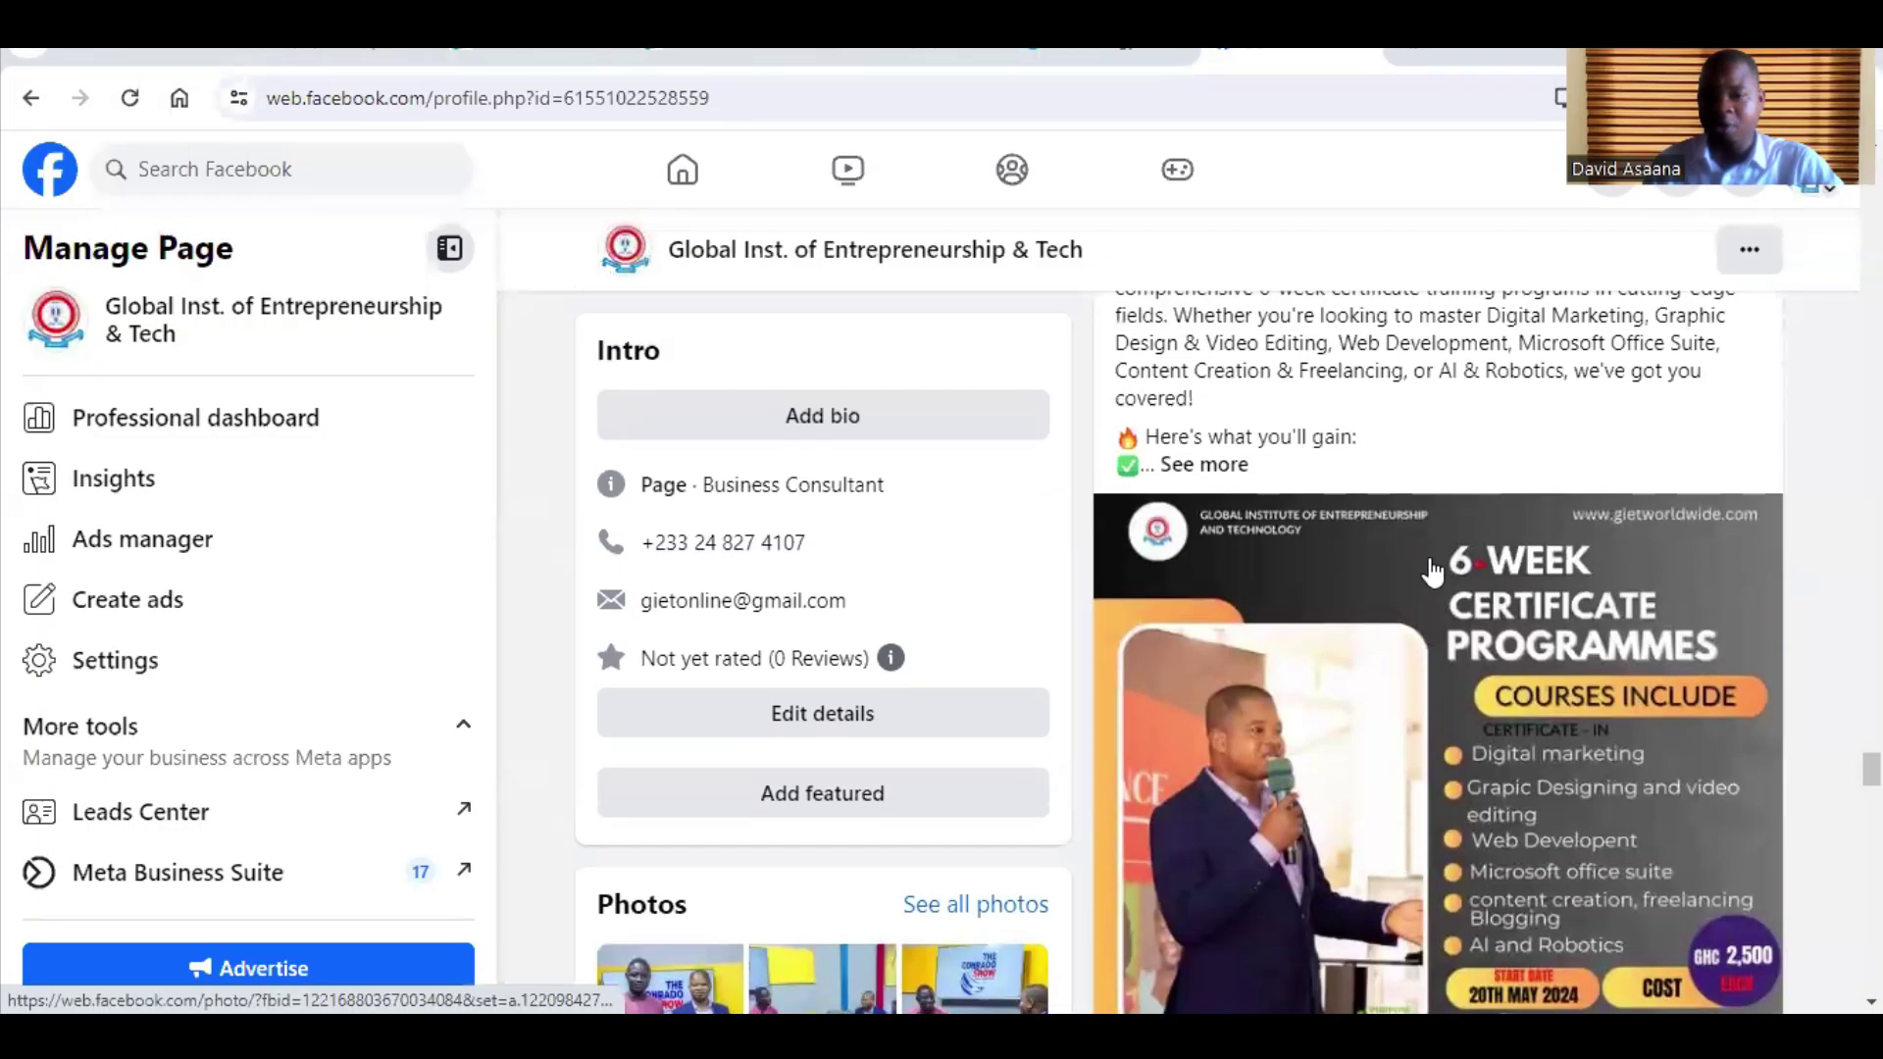
scroll(1424, 628, "up", 3)
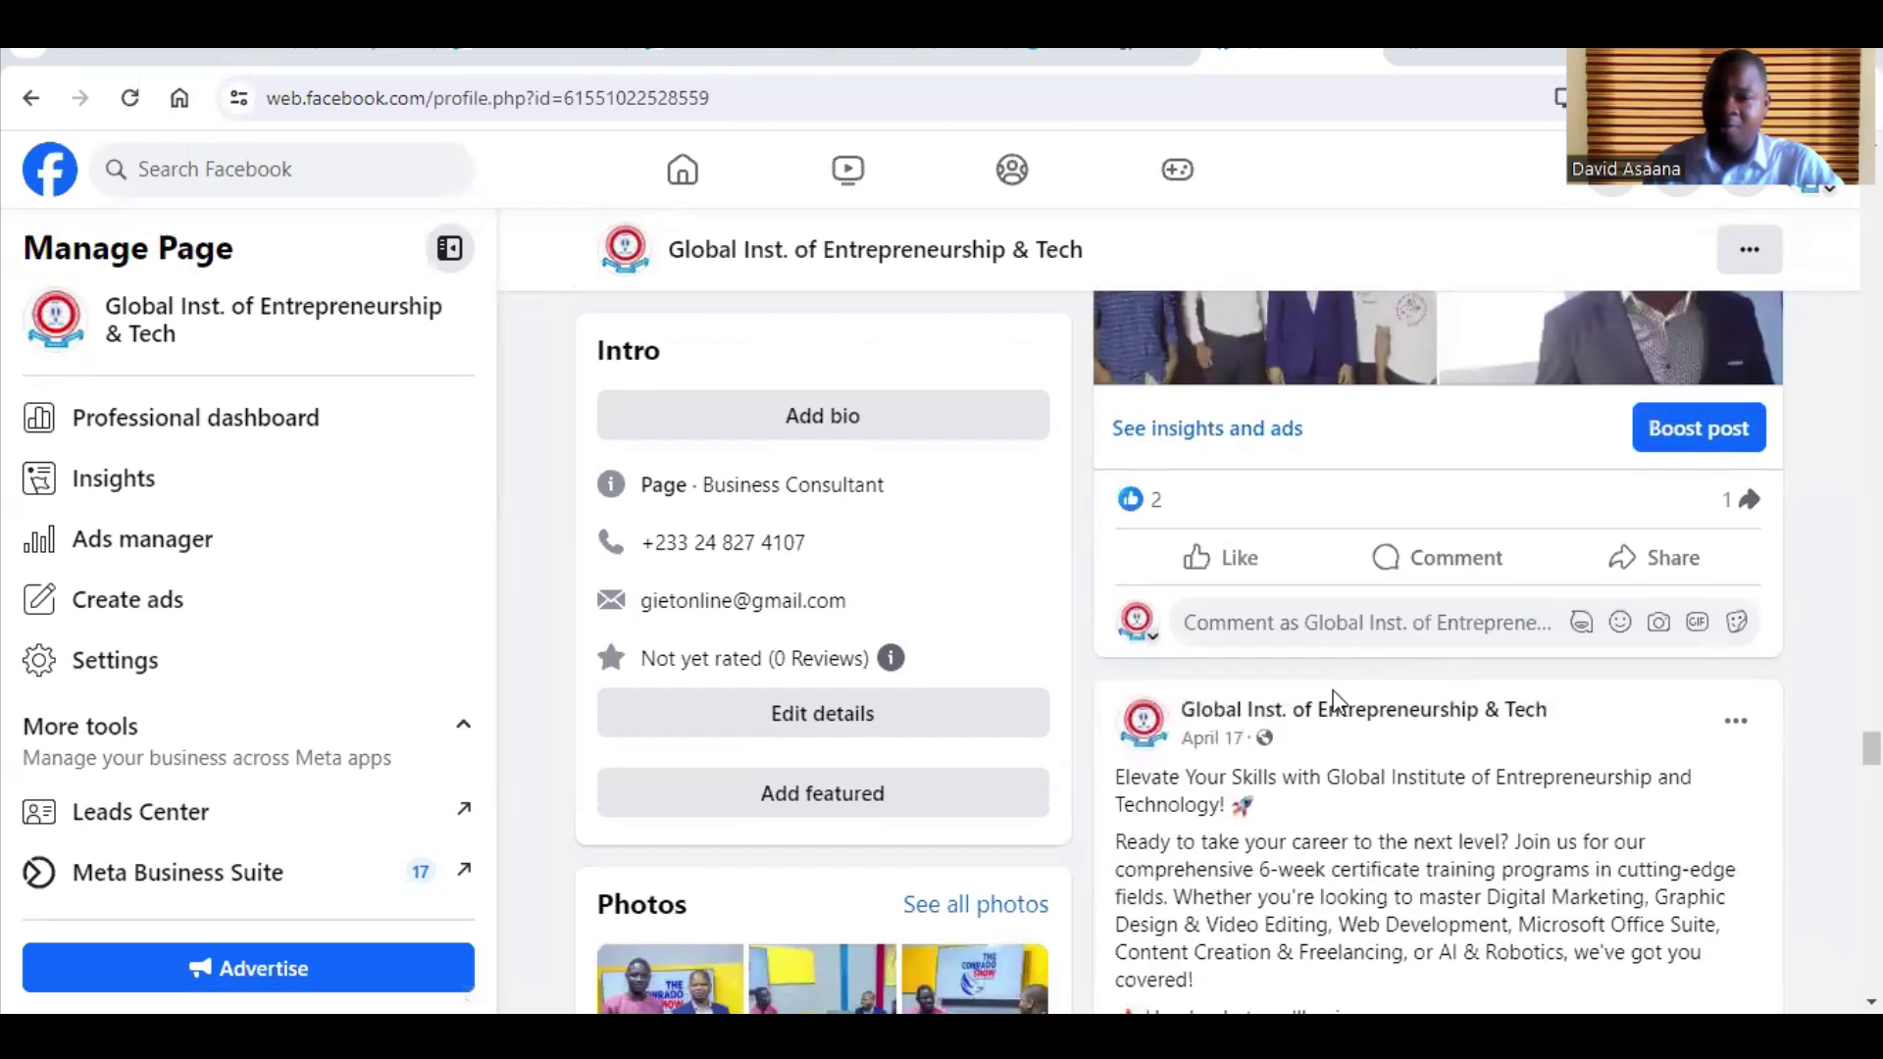
scroll(1442, 696, "down", 7)
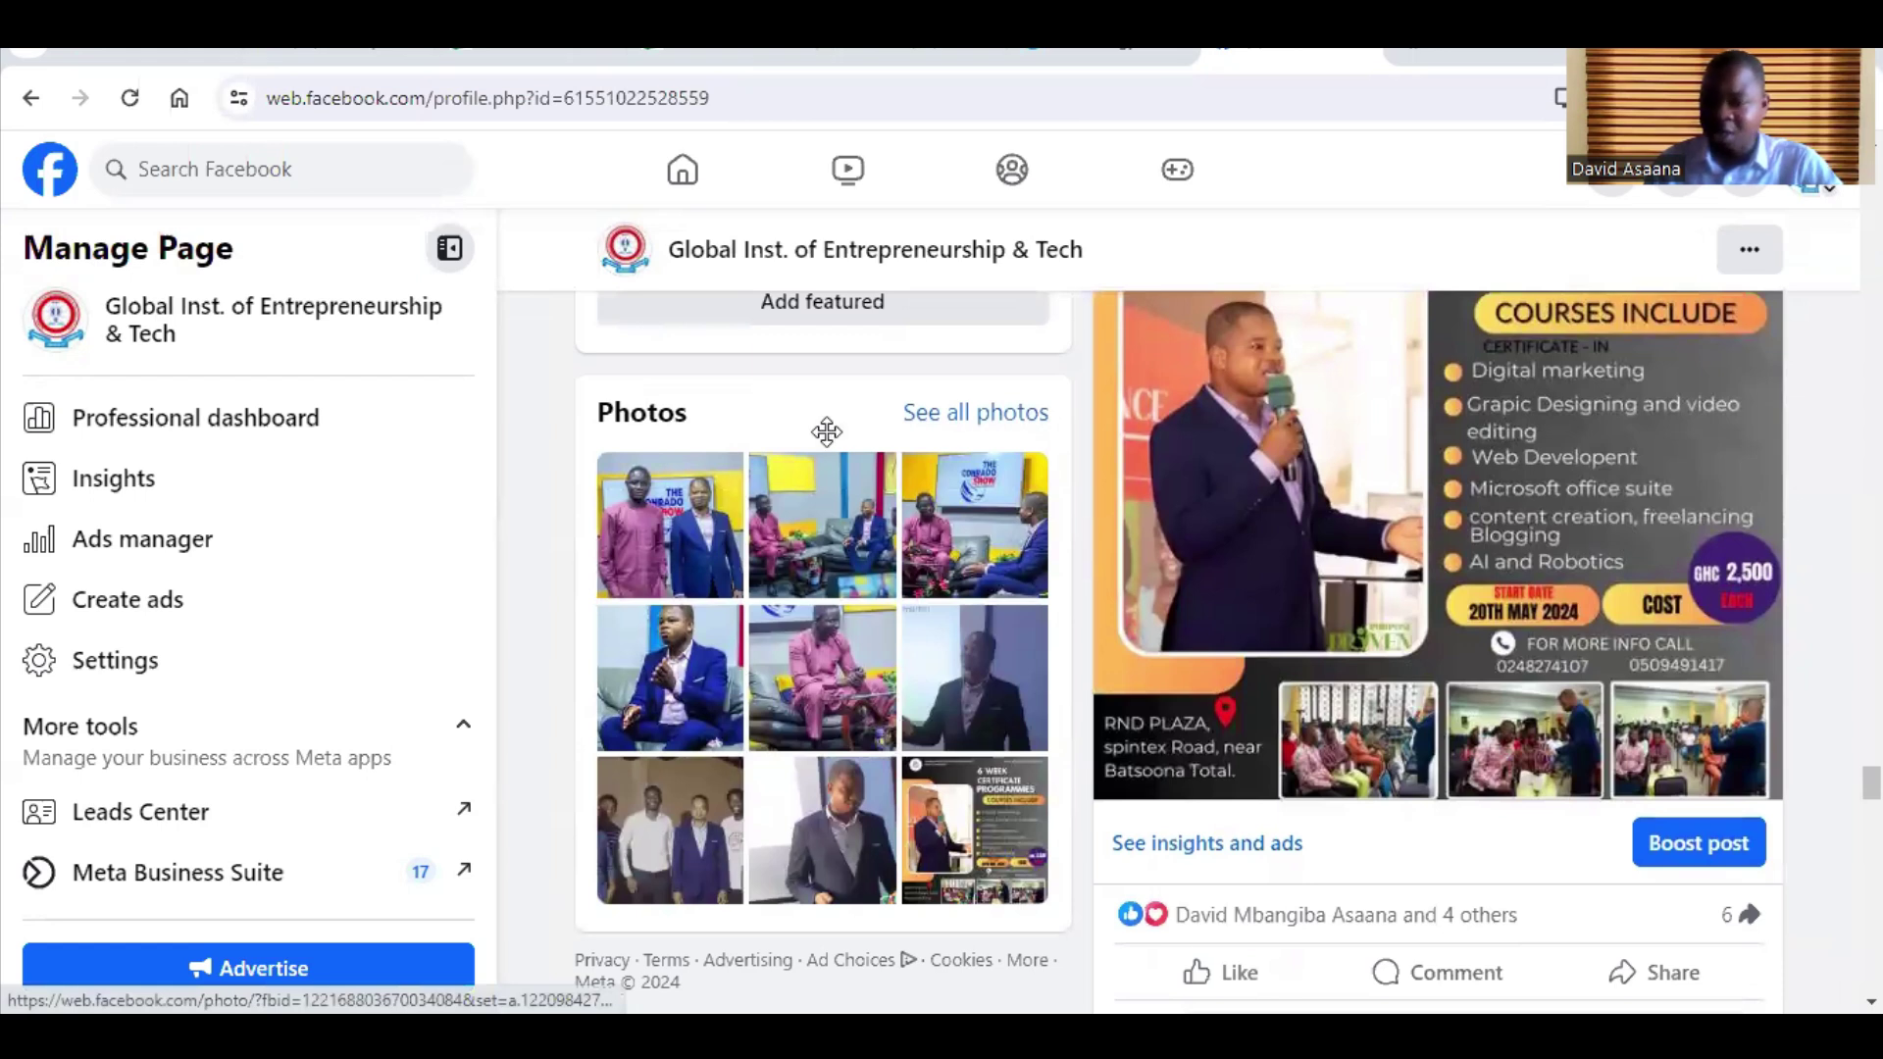
left_click(1677, 845)
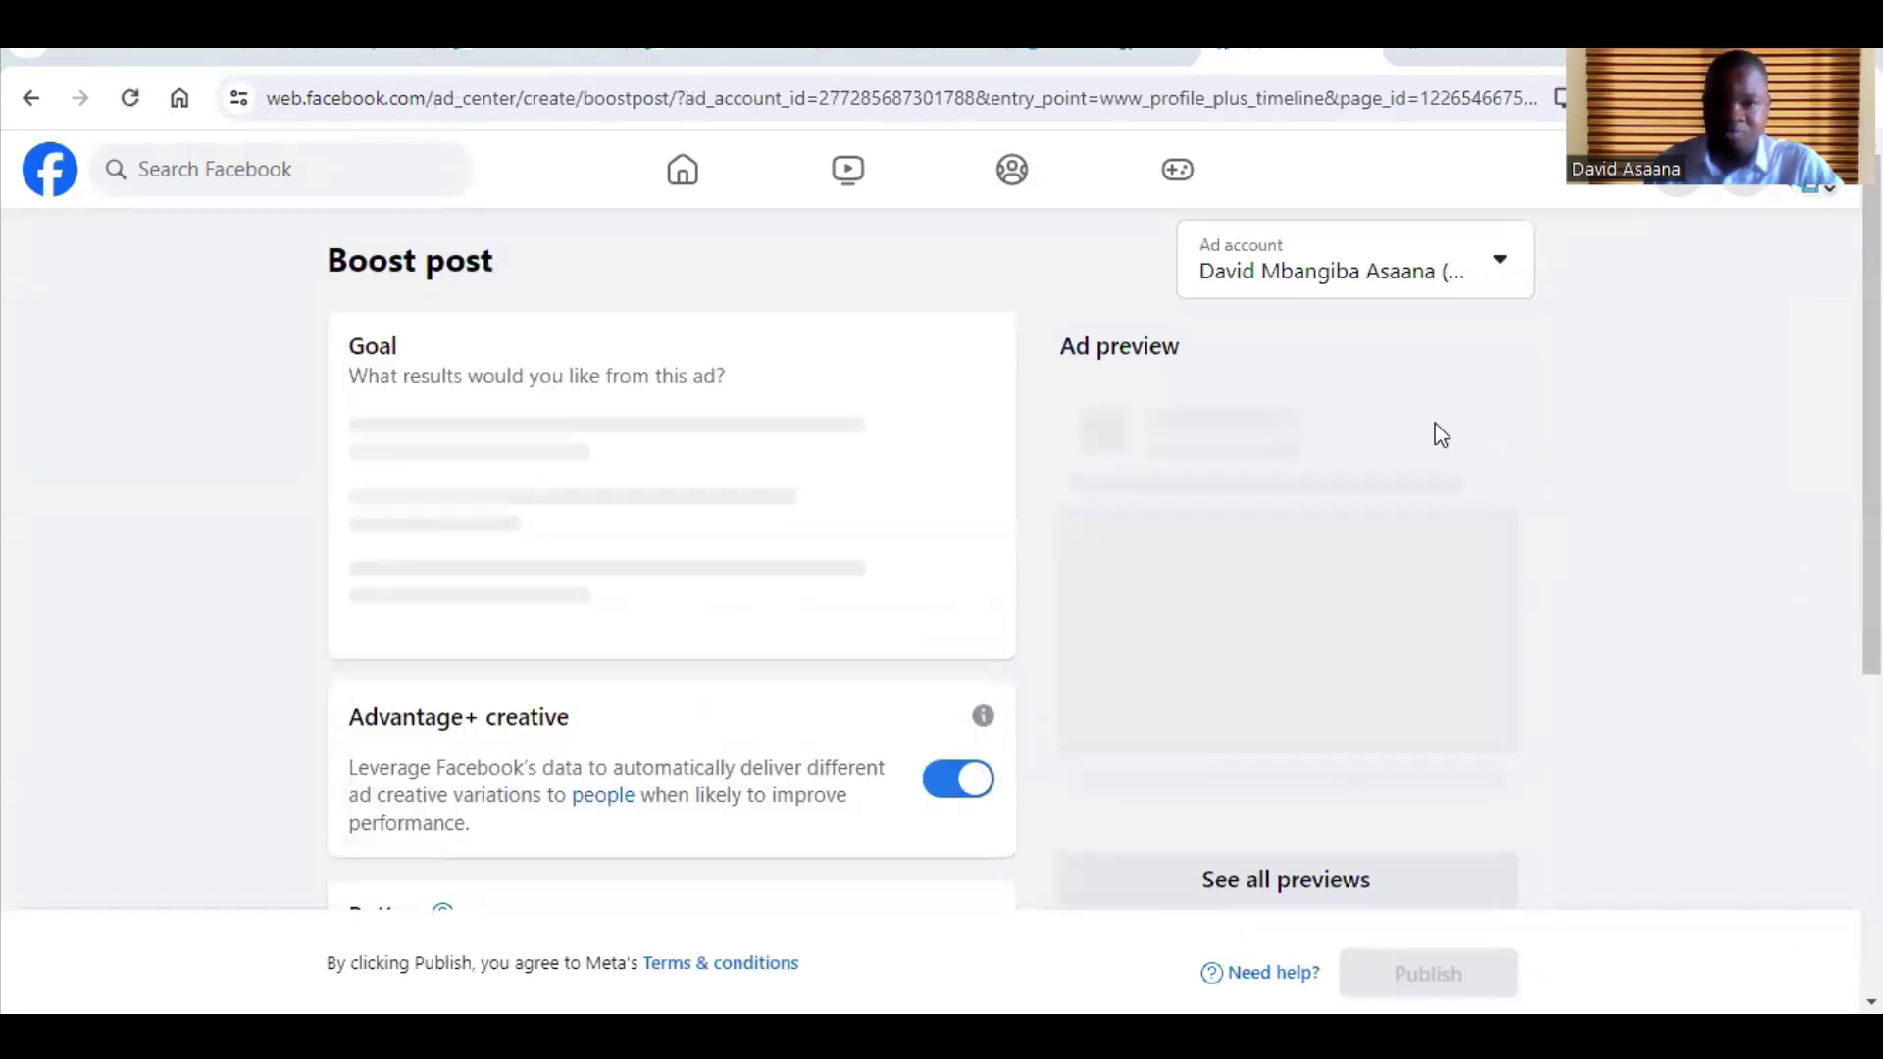
- Change the boost's goal to Get more messages and save it
scroll(672, 546, "down", 1)
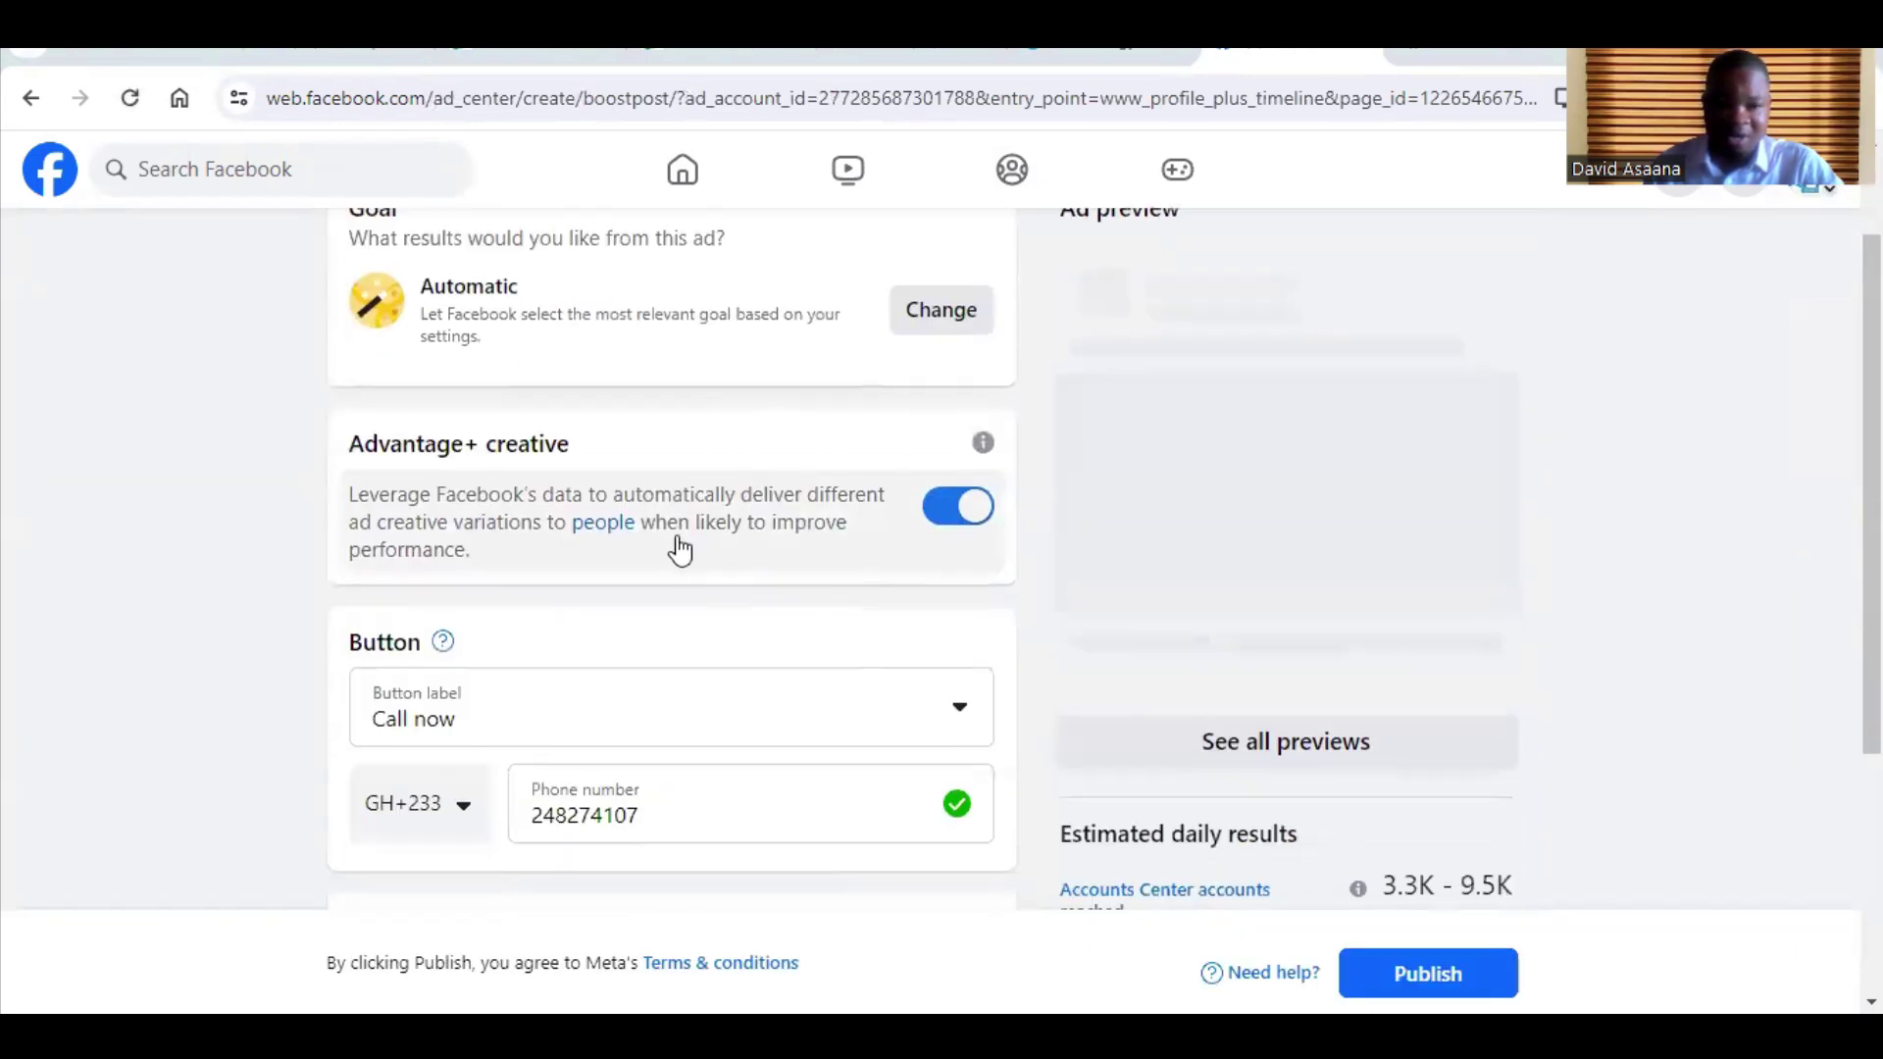
left_click(939, 322)
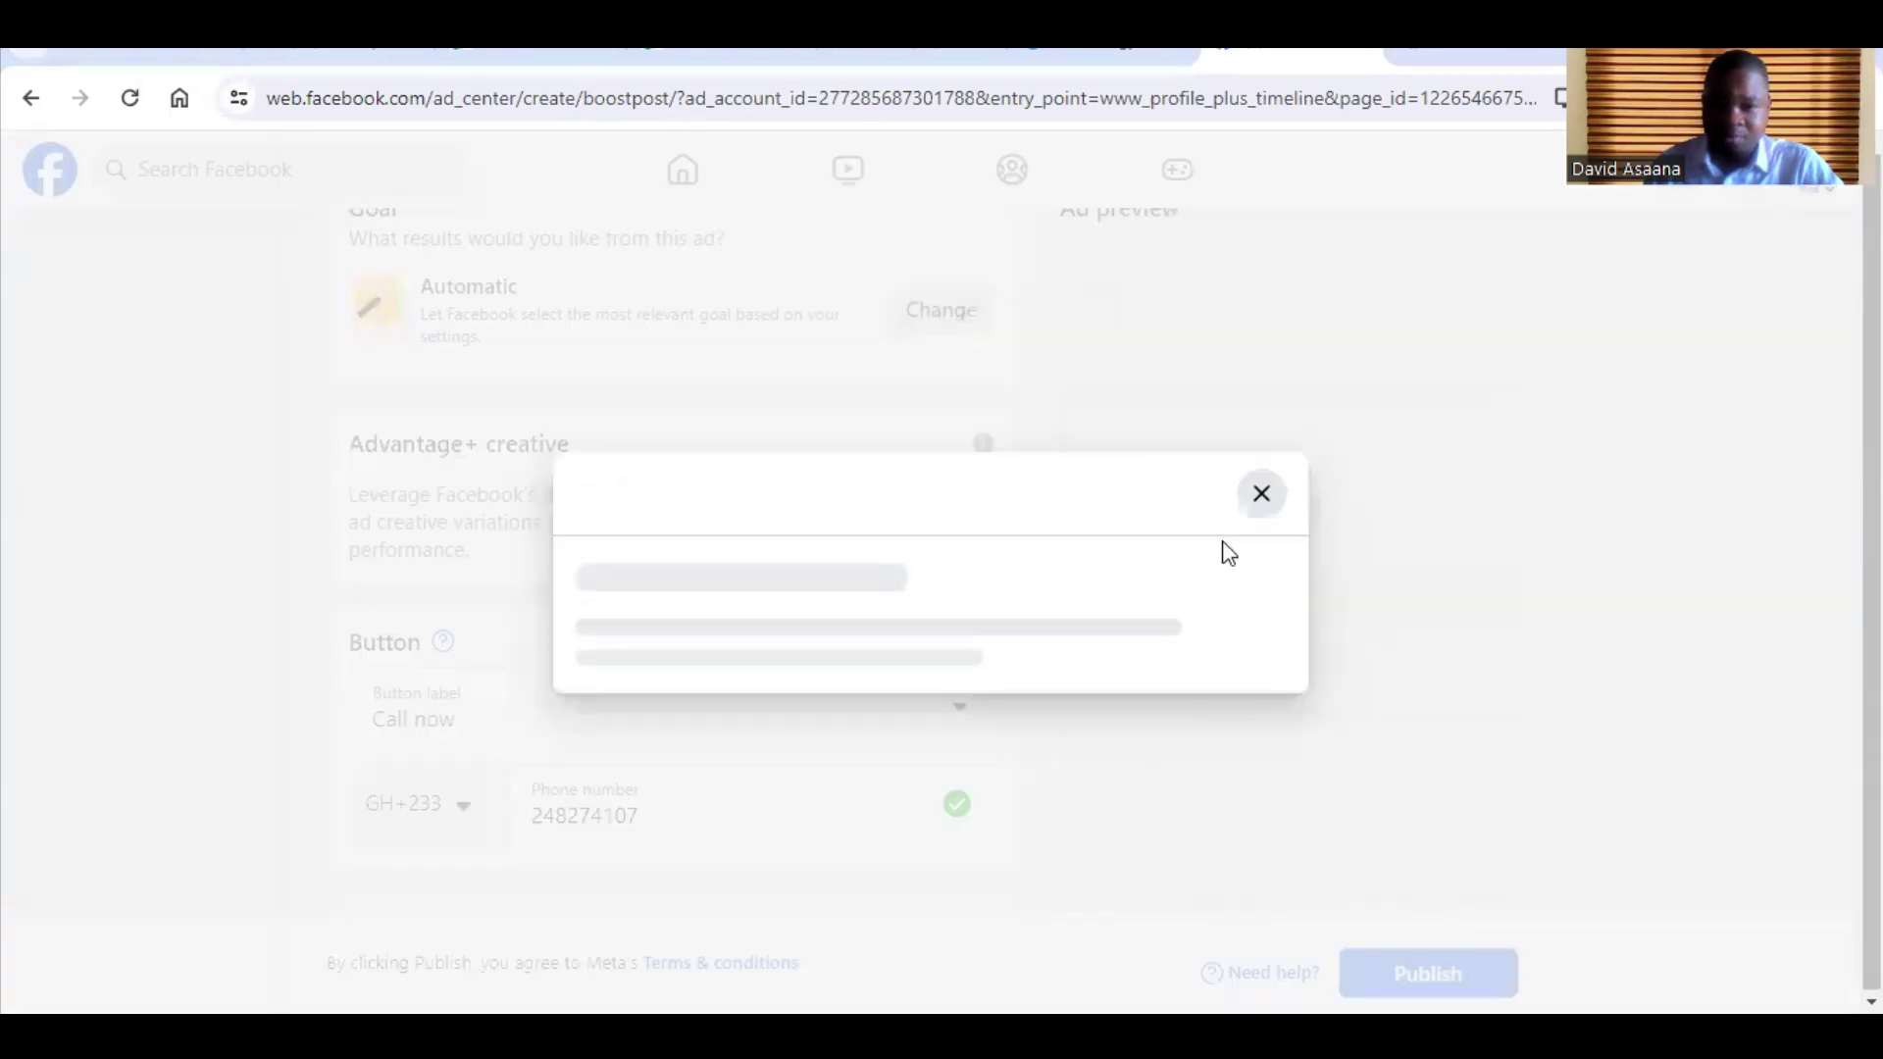
left_click(941, 513)
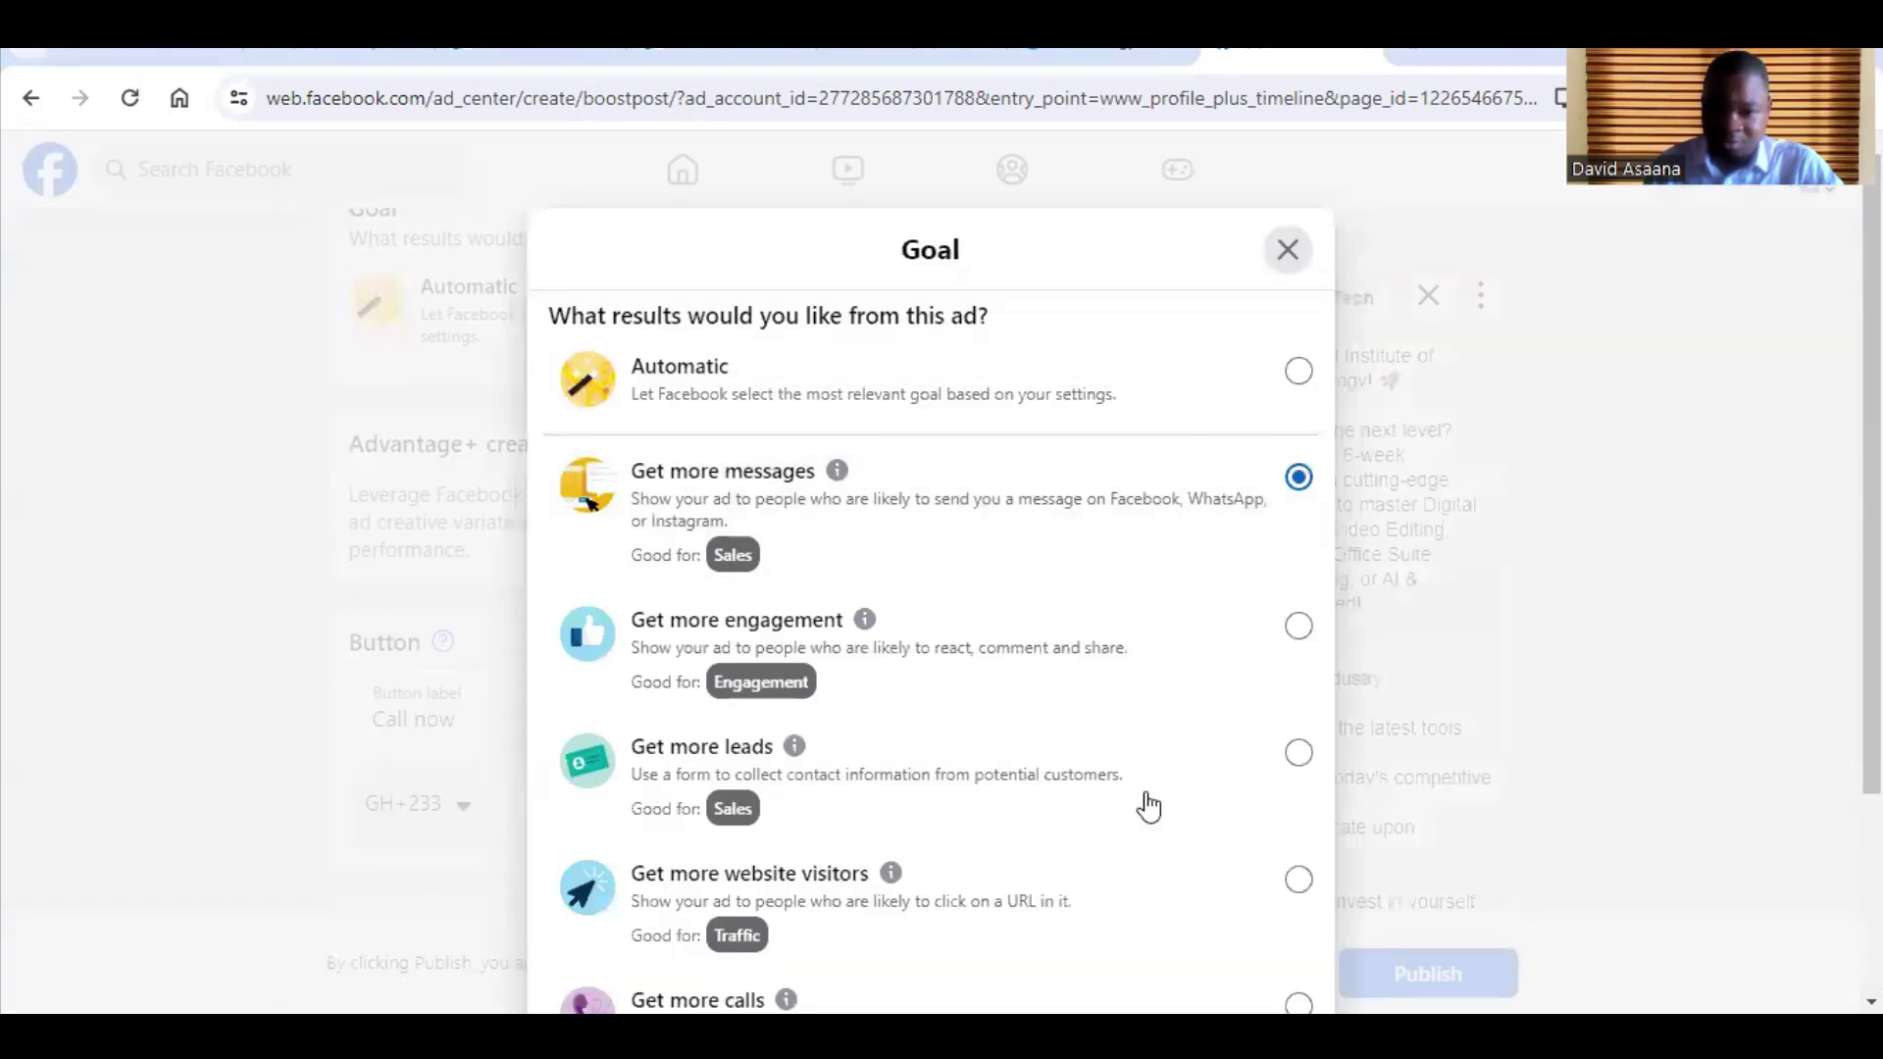
scroll(1177, 809, "down", 3)
left_click(1278, 892)
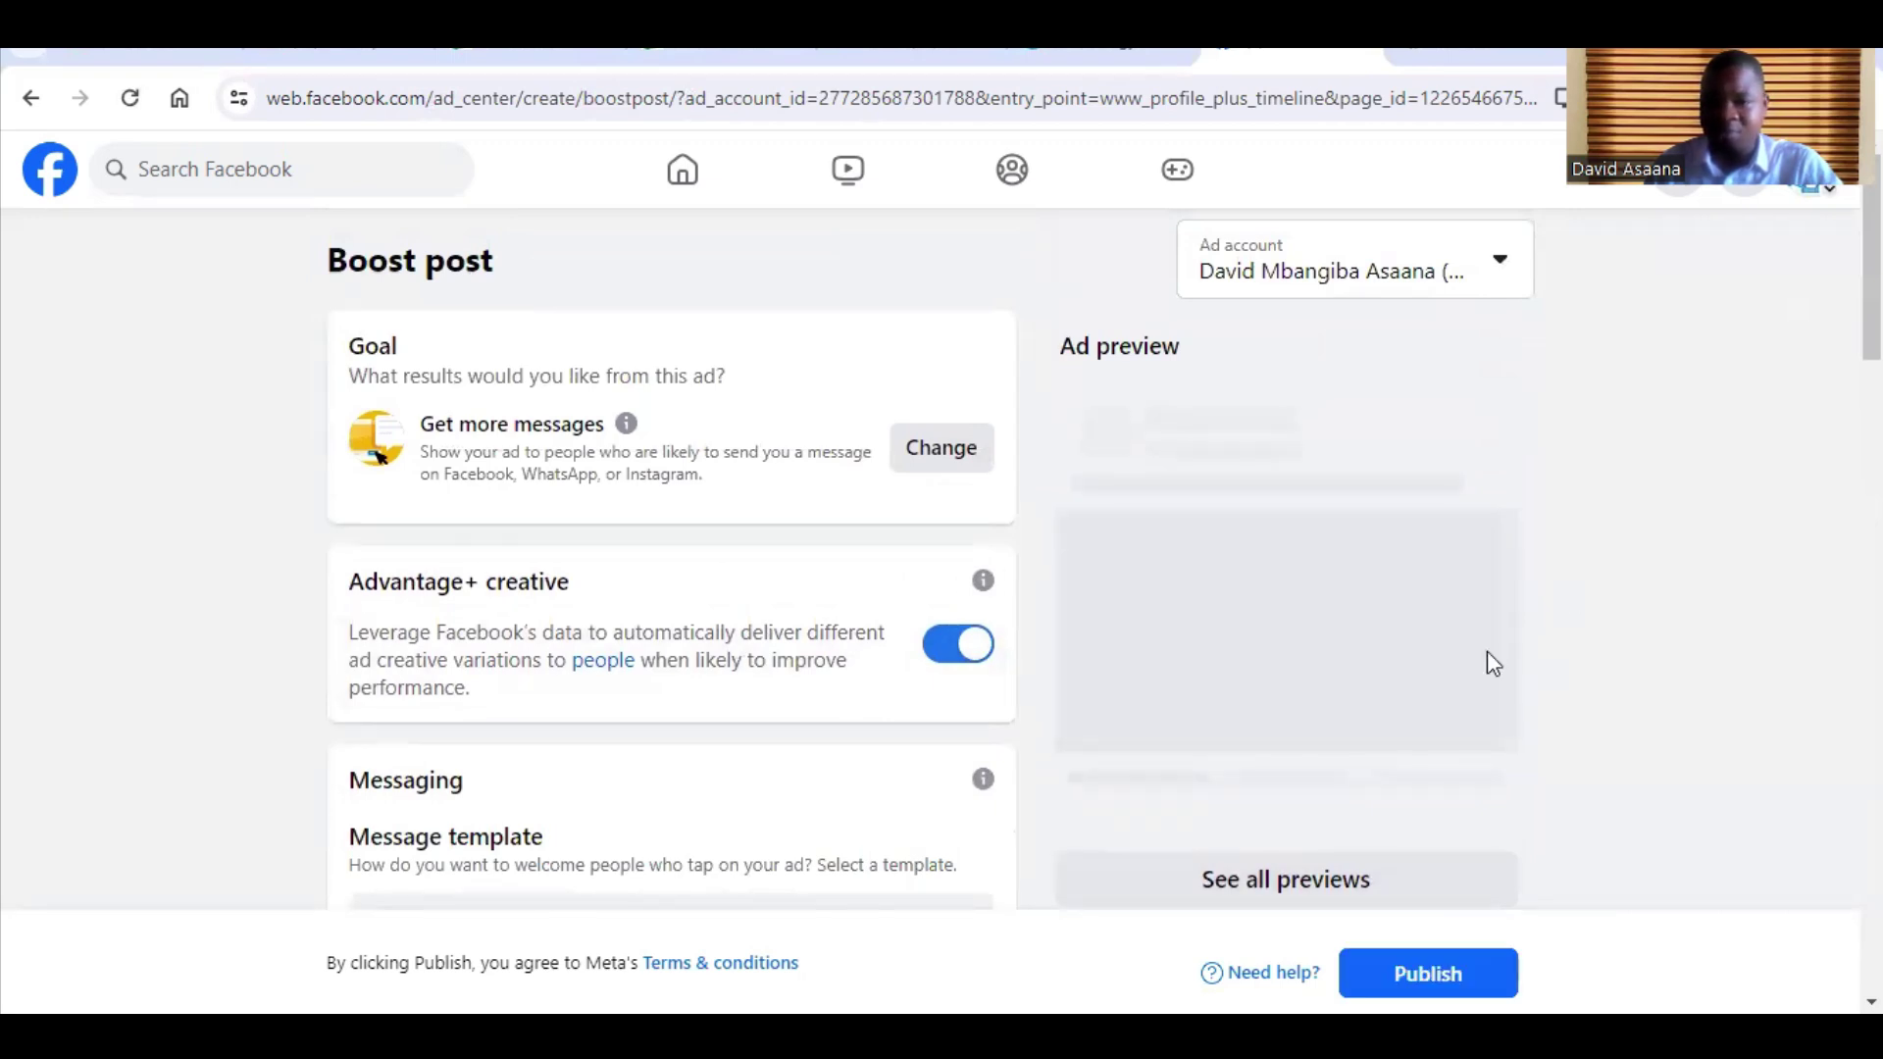
- Review the boost's WhatsApp Messaging and Apps settings
scroll(1001, 652, "down", 4)
scroll(1004, 654, "up", 4)
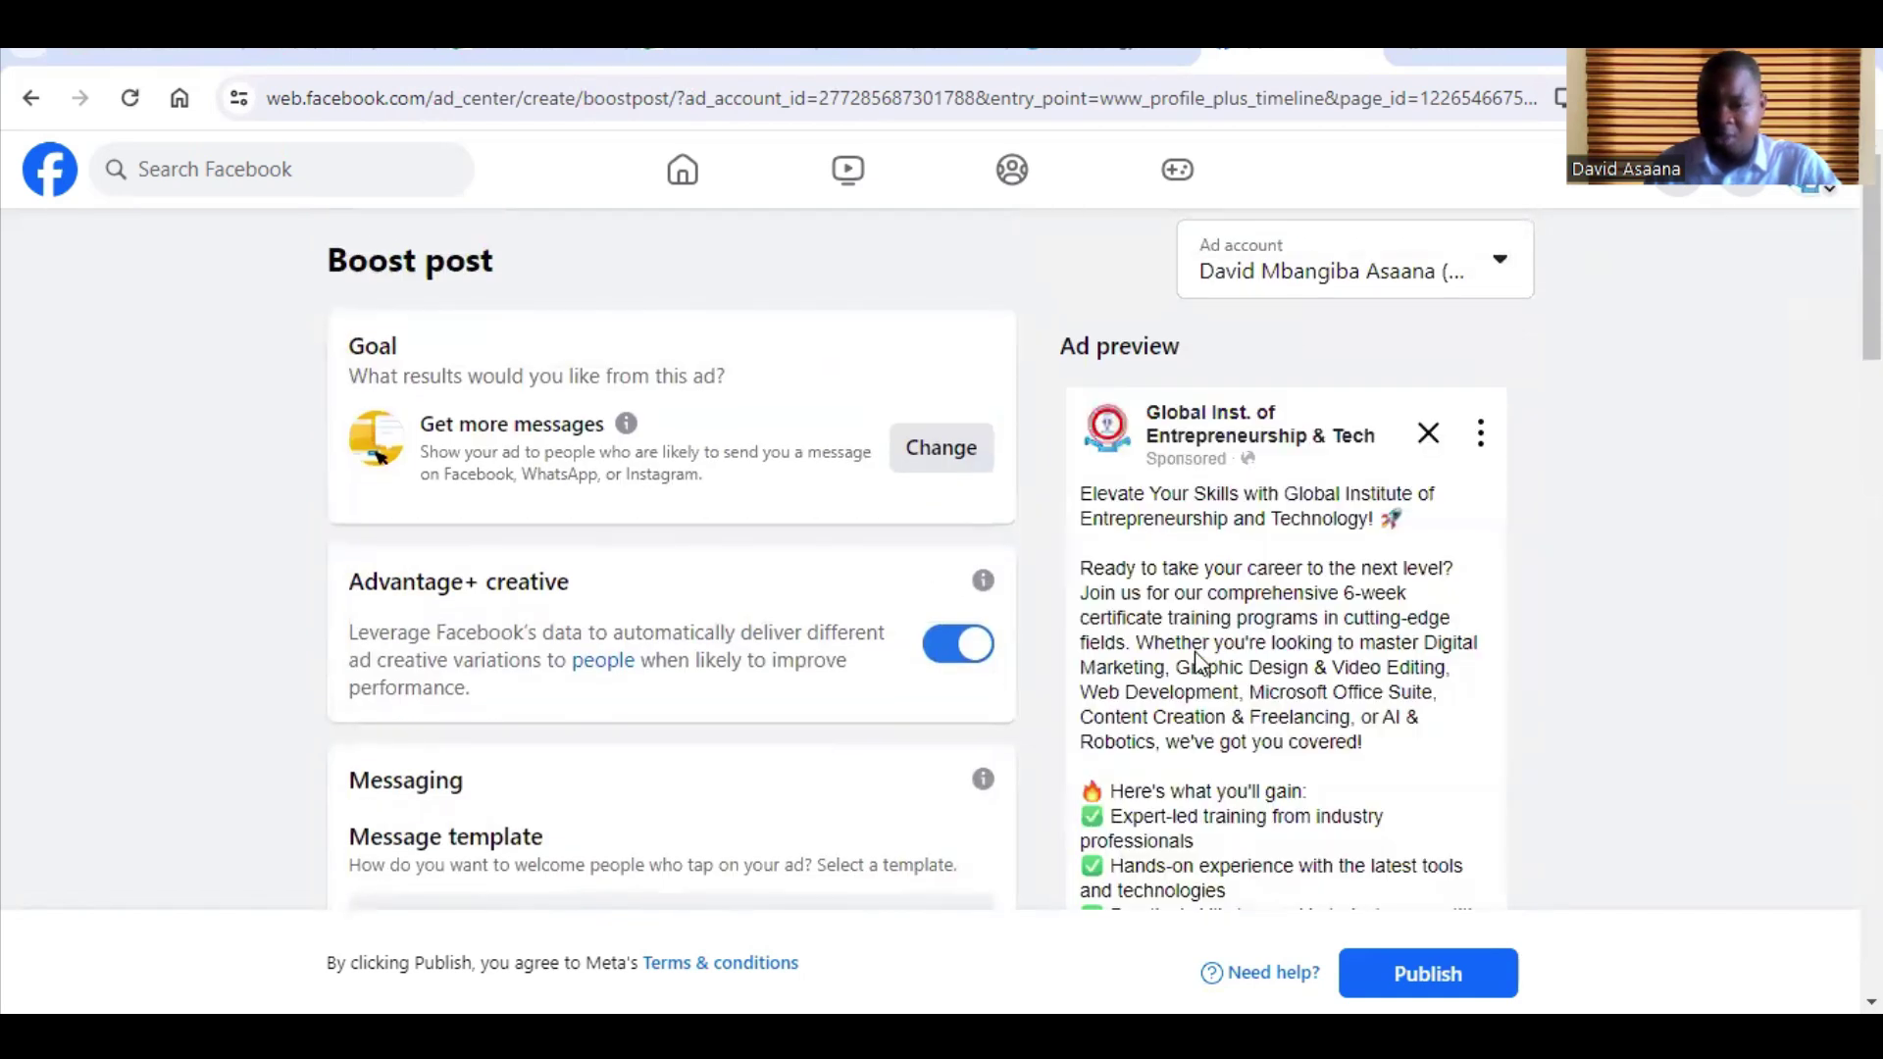
scroll(1271, 568, "down", 3)
scroll(1268, 535, "up", 2)
scroll(1271, 530, "up", 1)
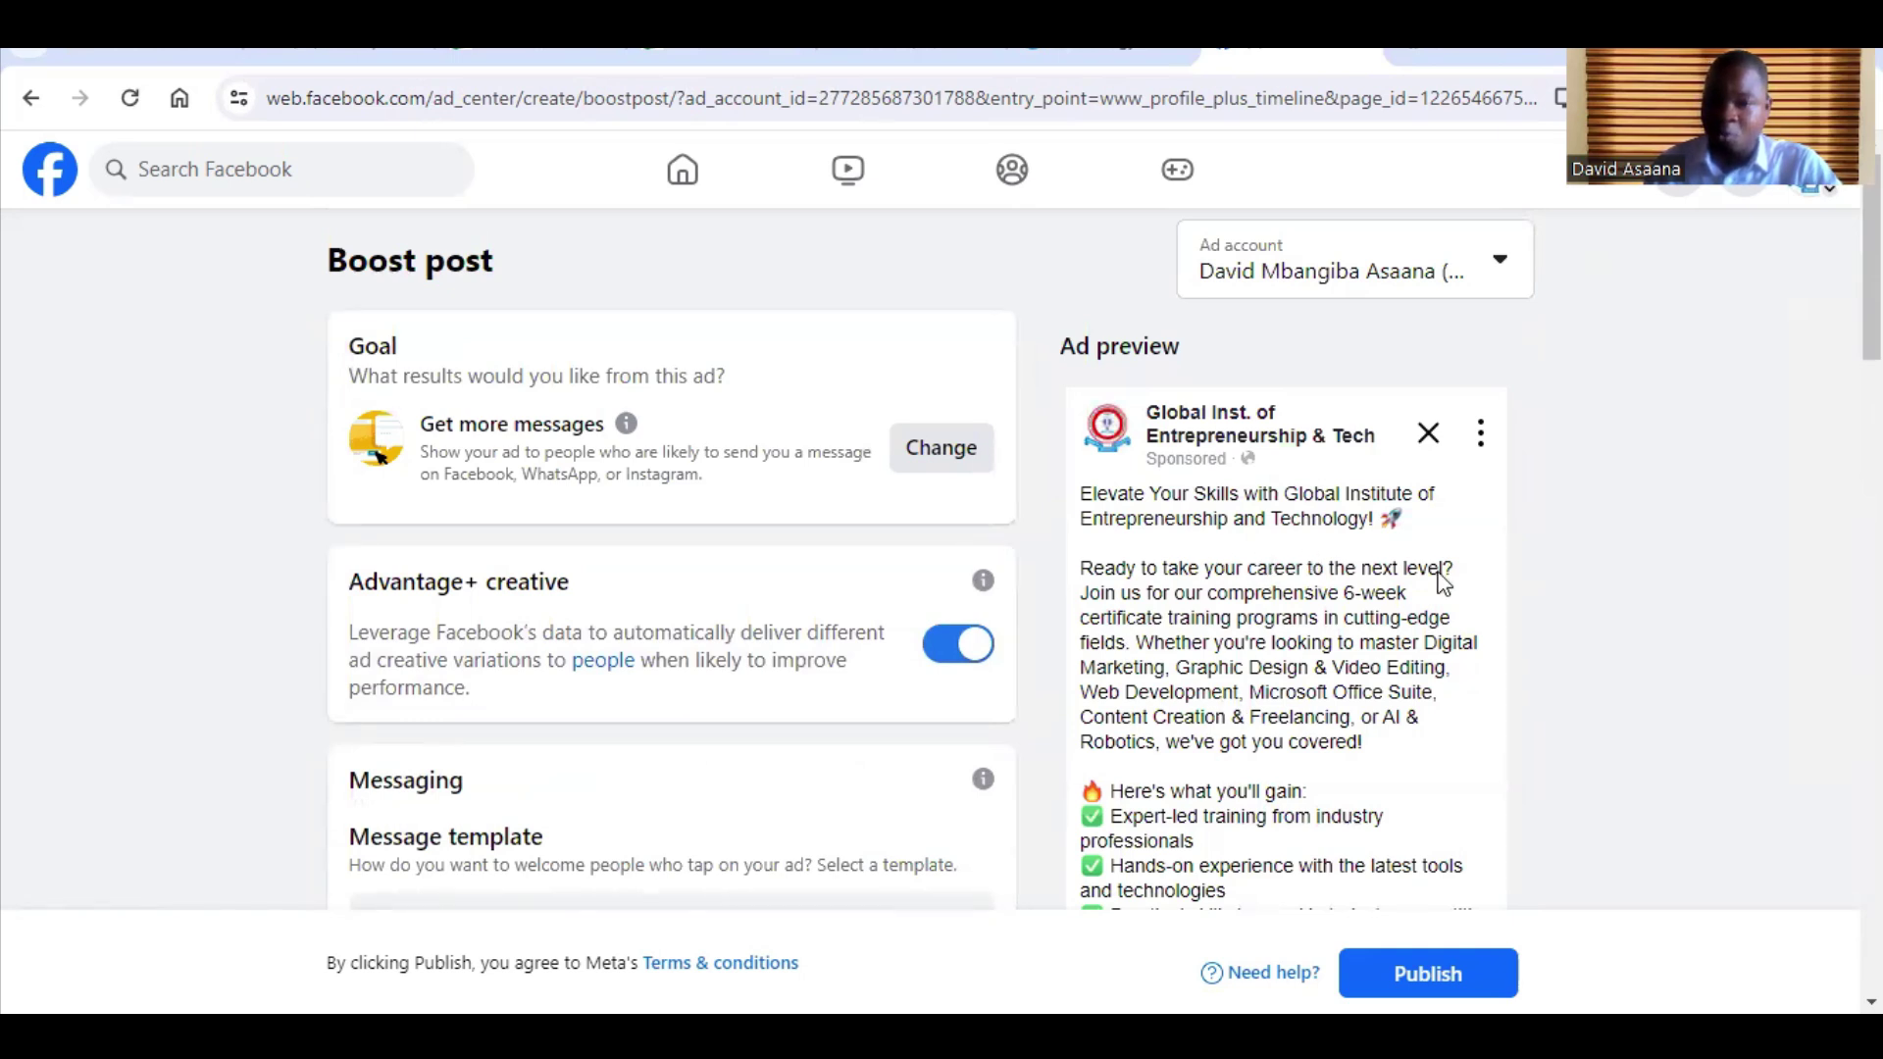
scroll(1357, 757, "down", 1)
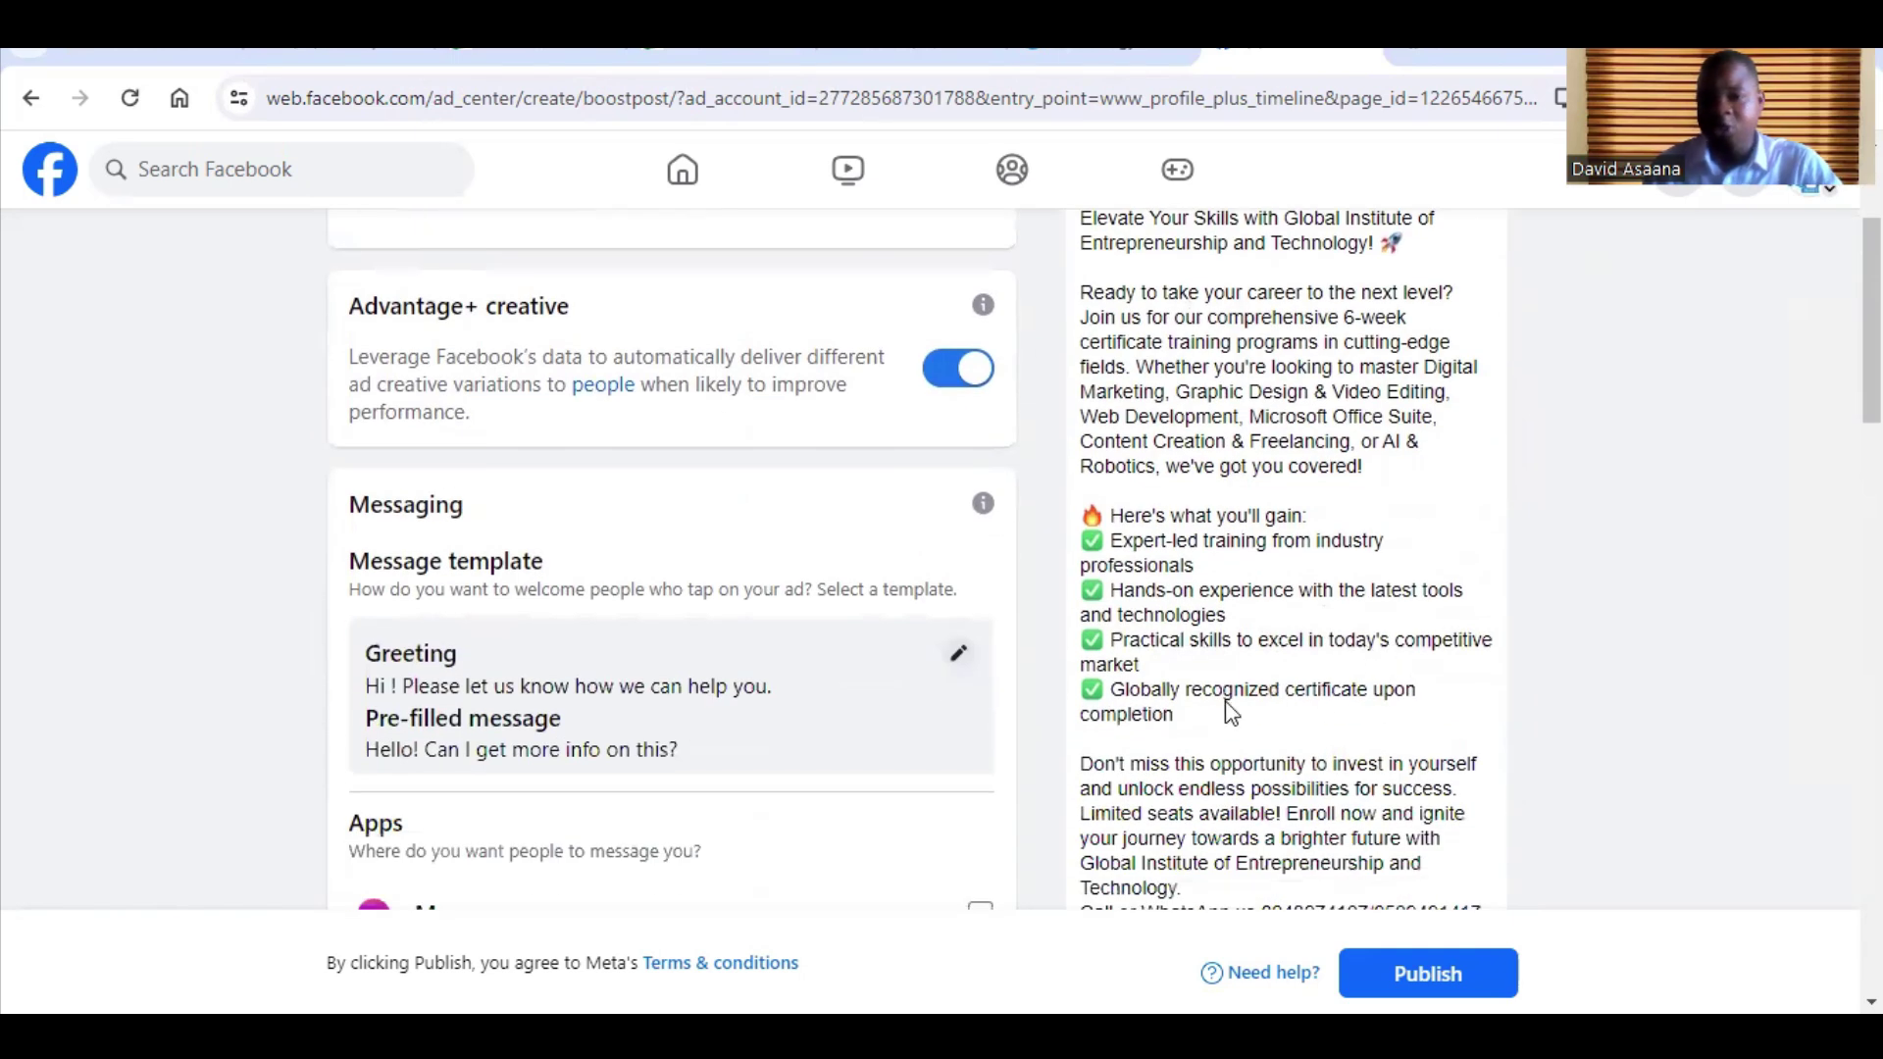
scroll(1224, 775, "down", 4)
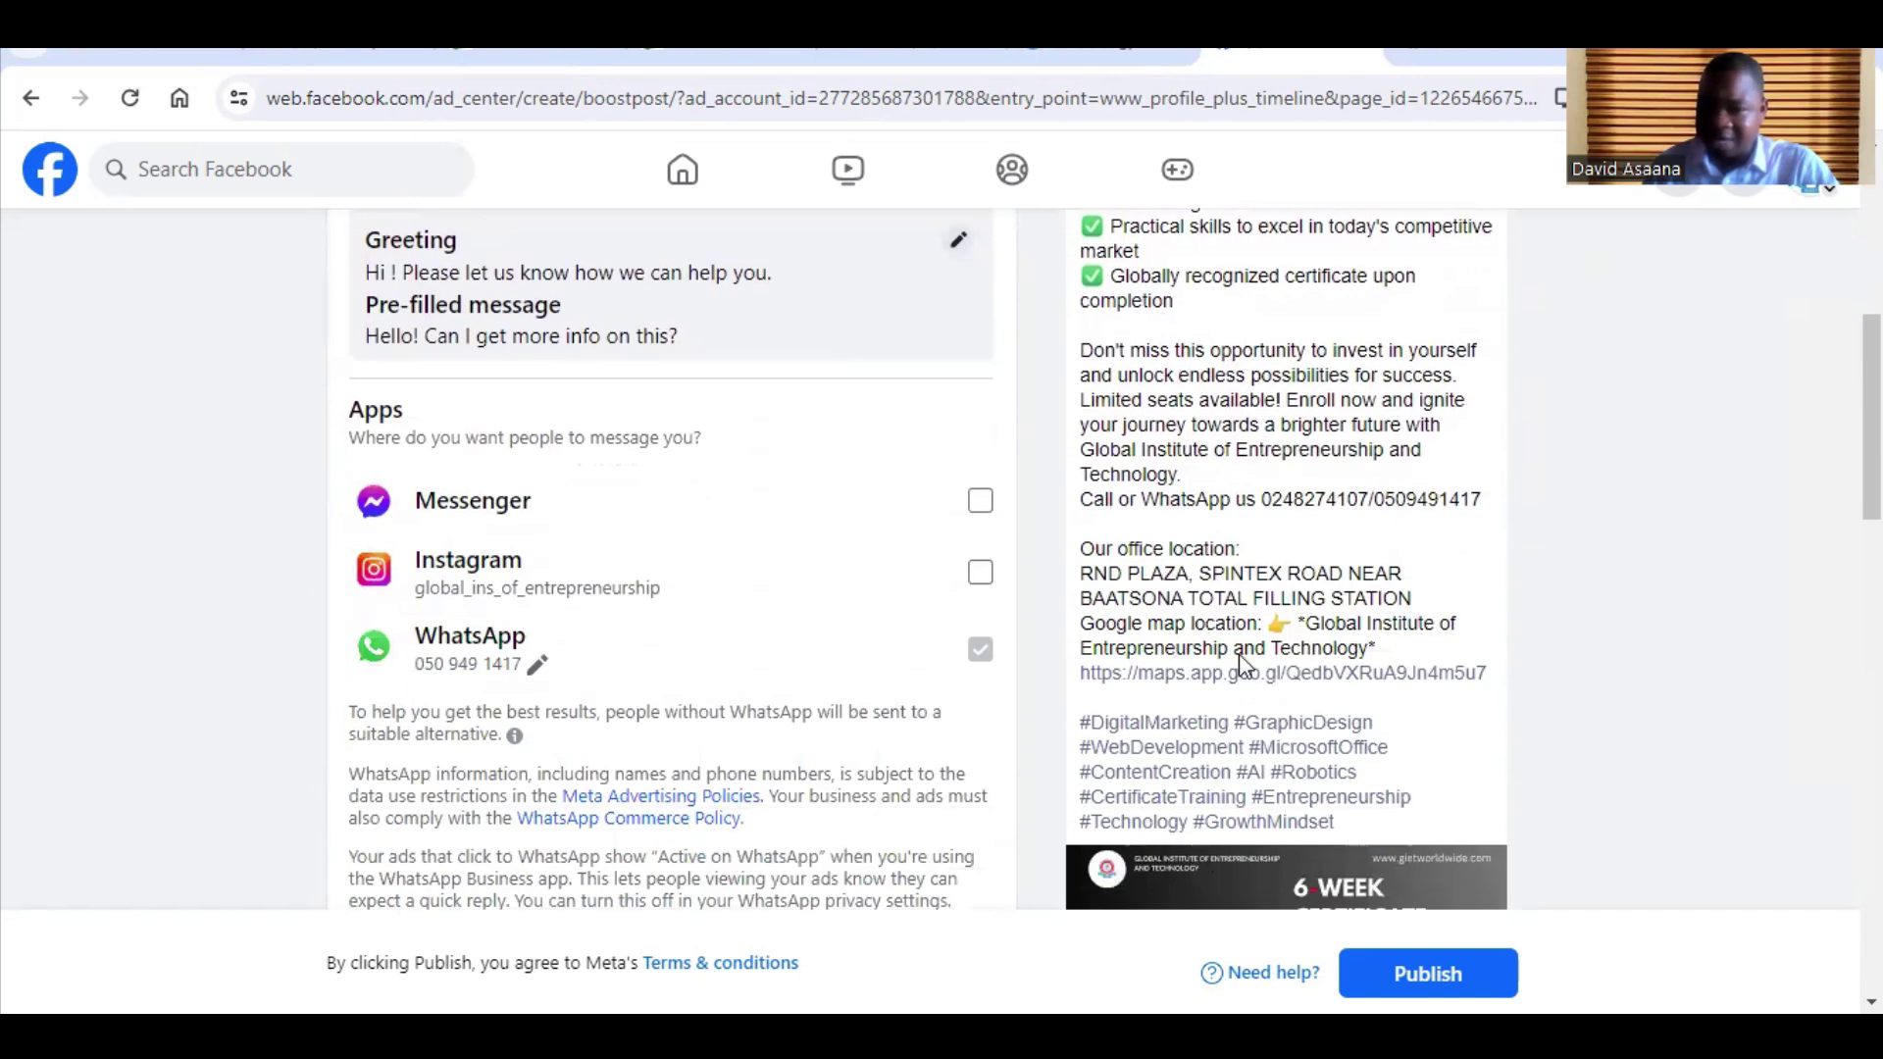
scroll(1295, 649, "up", 4)
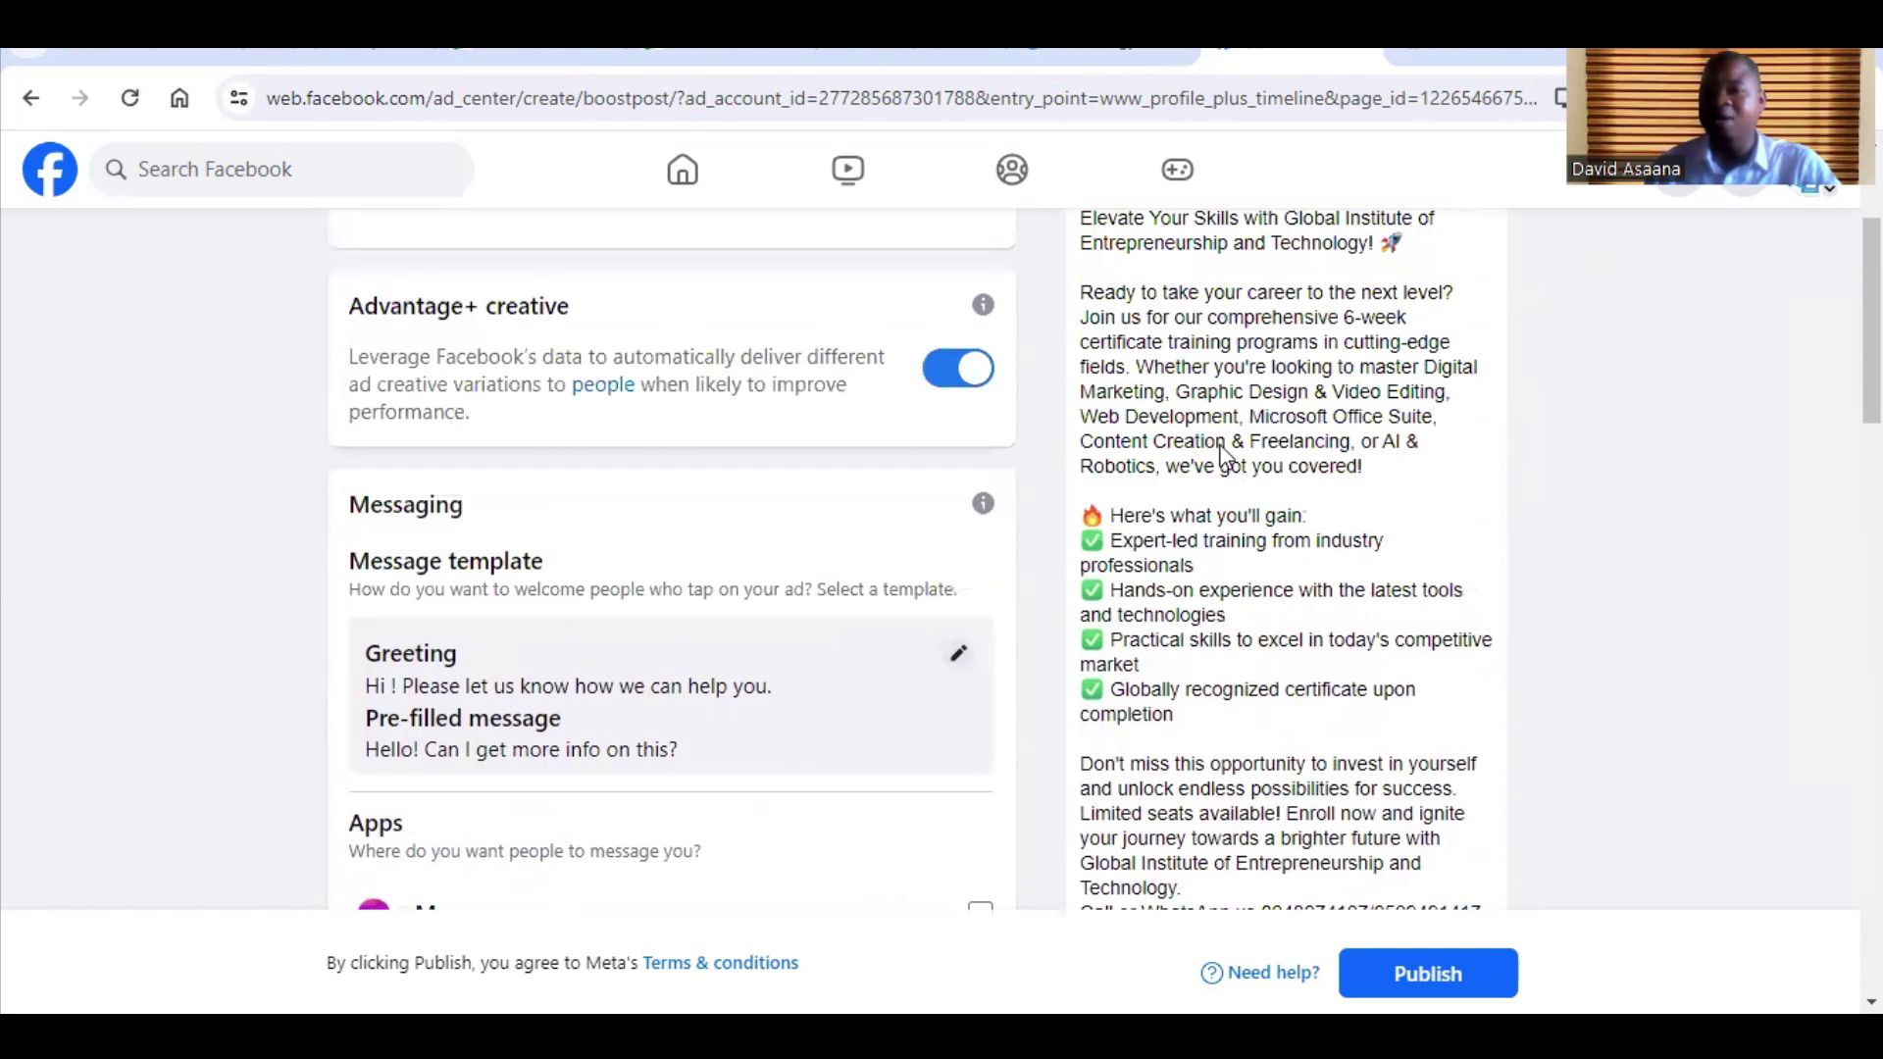
scroll(1320, 526, "up", 3)
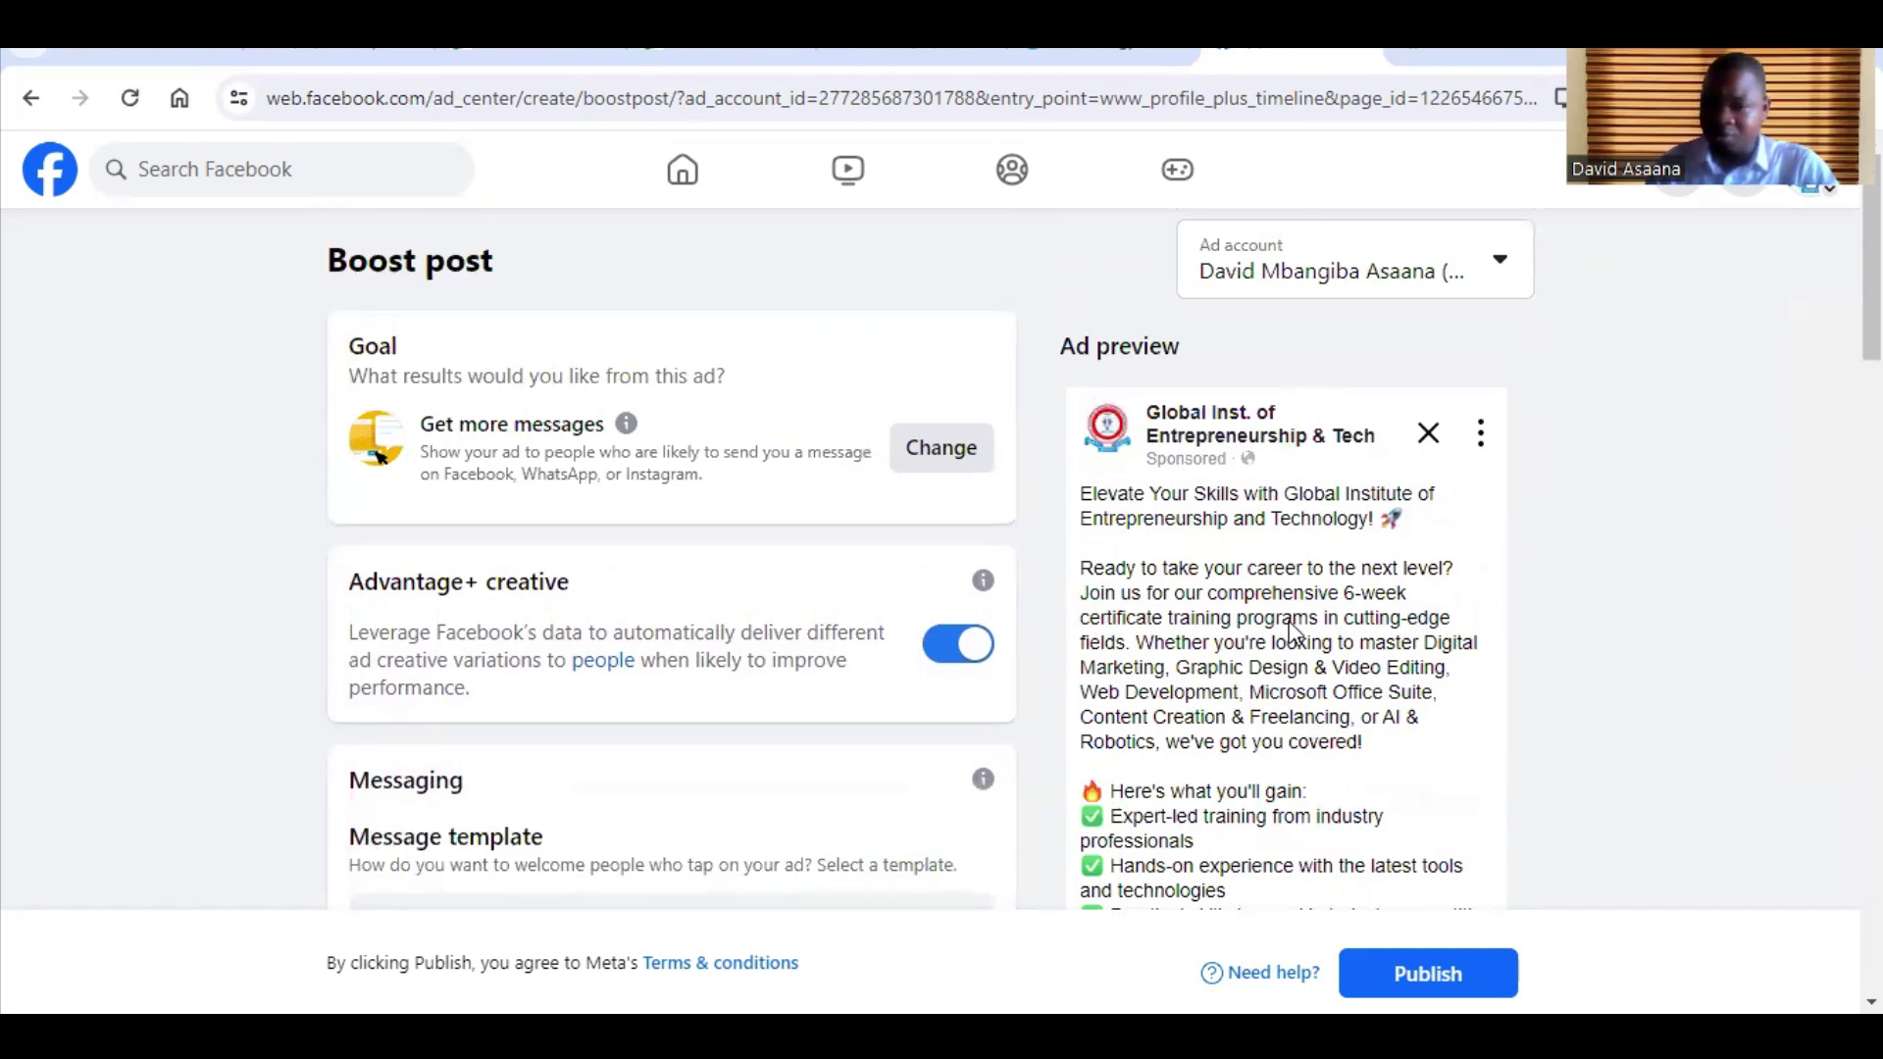
- Check the Audience section, then reload the page to discard the Boost post form
scroll(1184, 700, "down", 10)
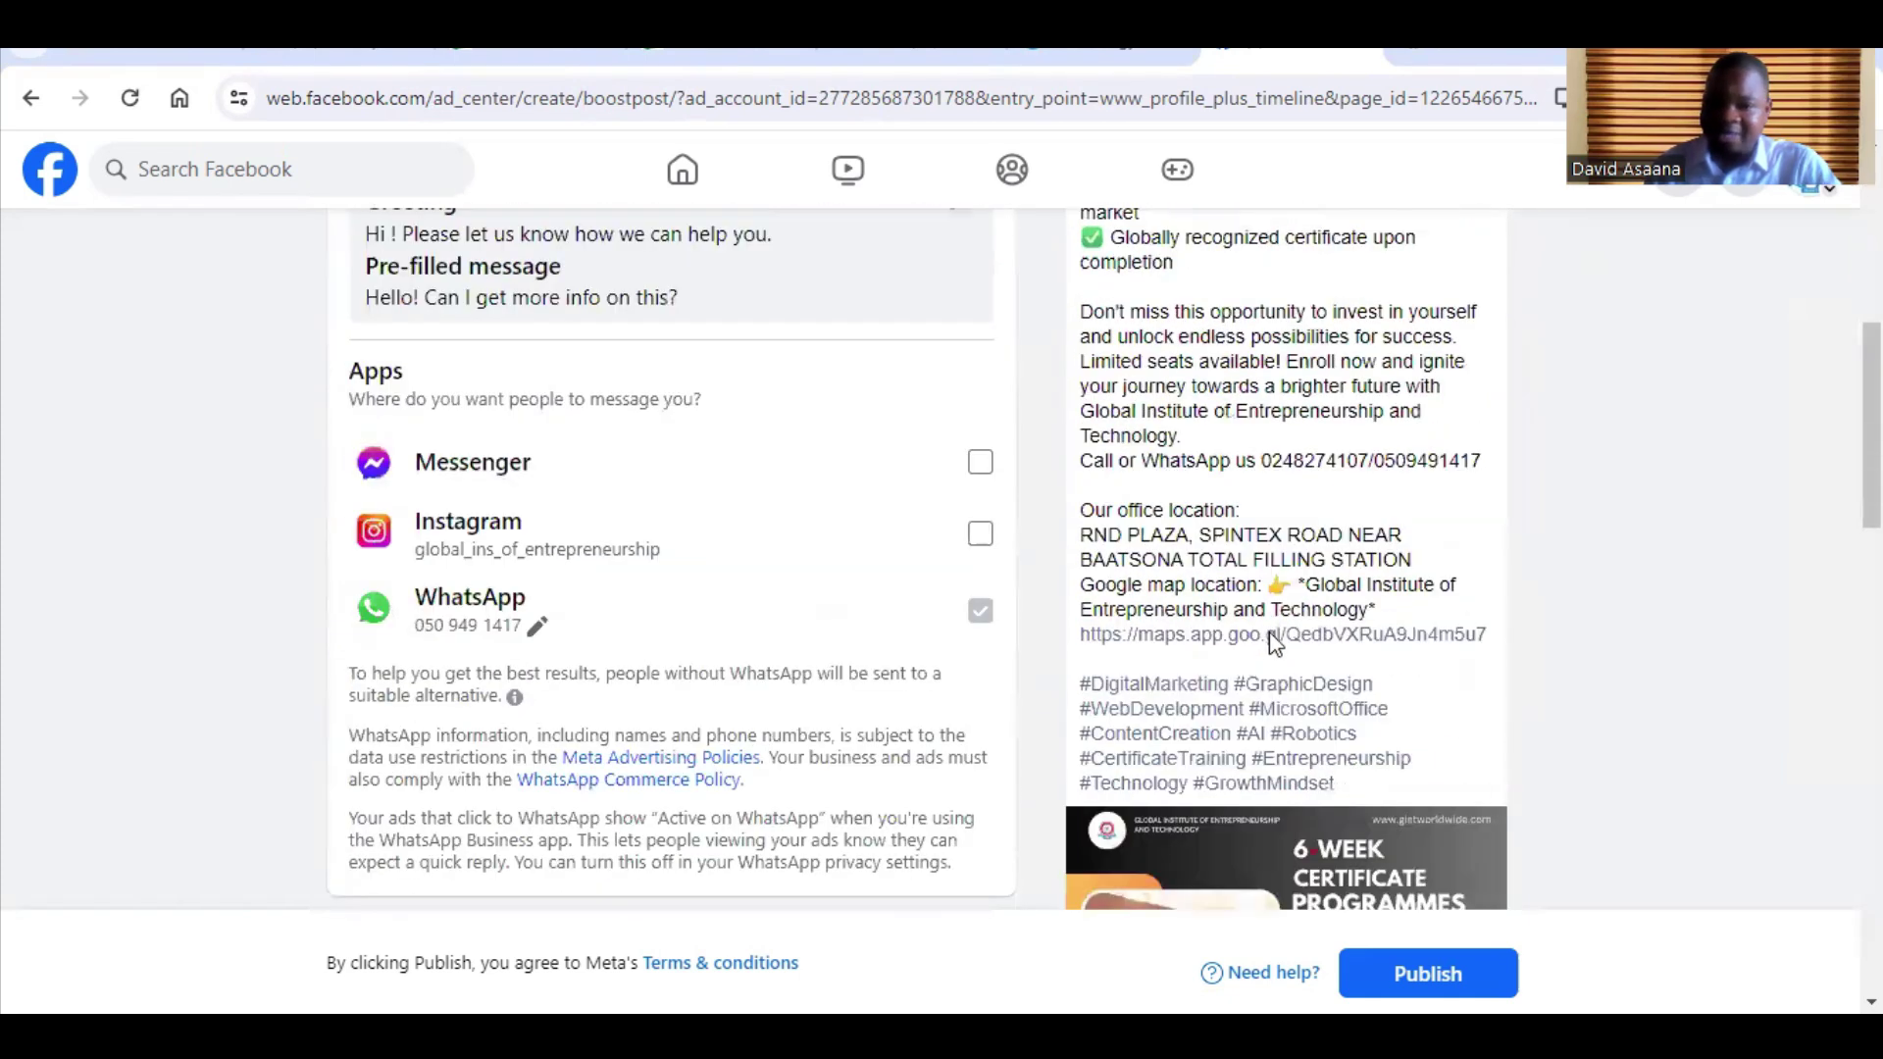
scroll(1385, 640, "down", 1)
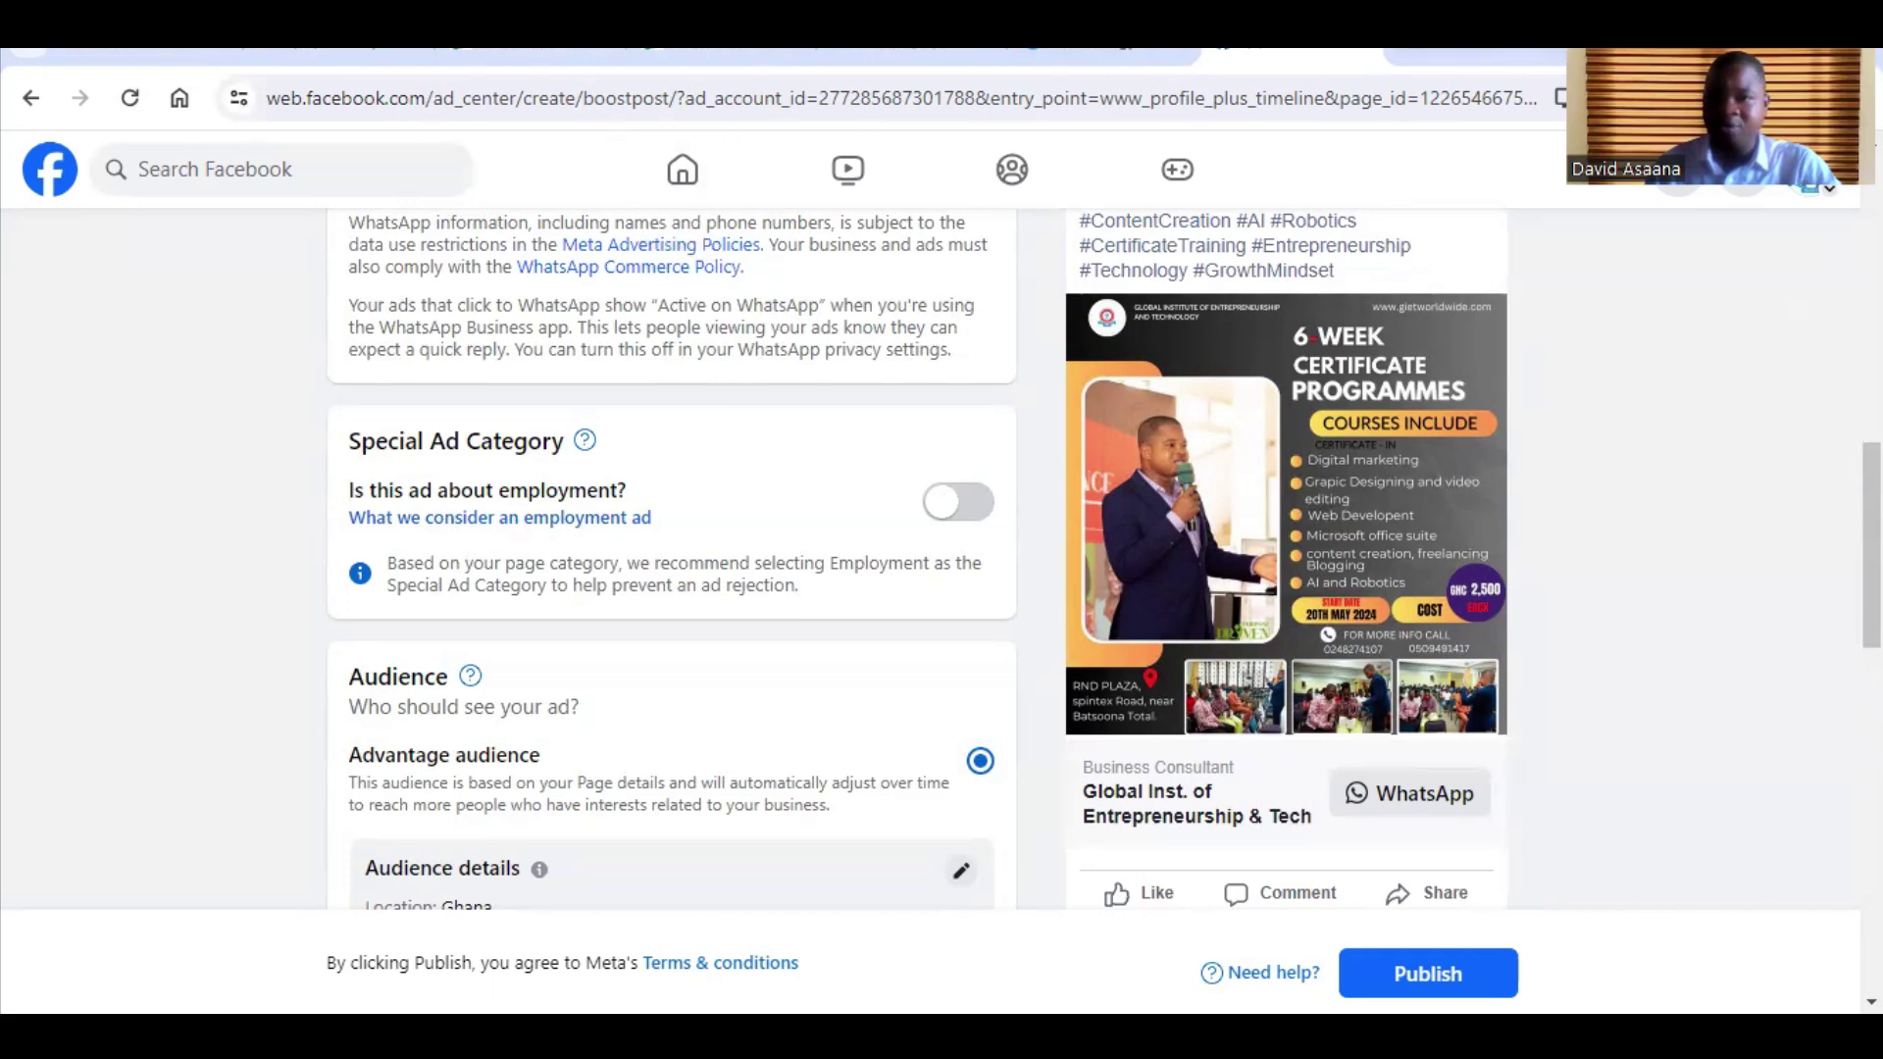
right_click(1275, 51)
left_click(1396, 244)
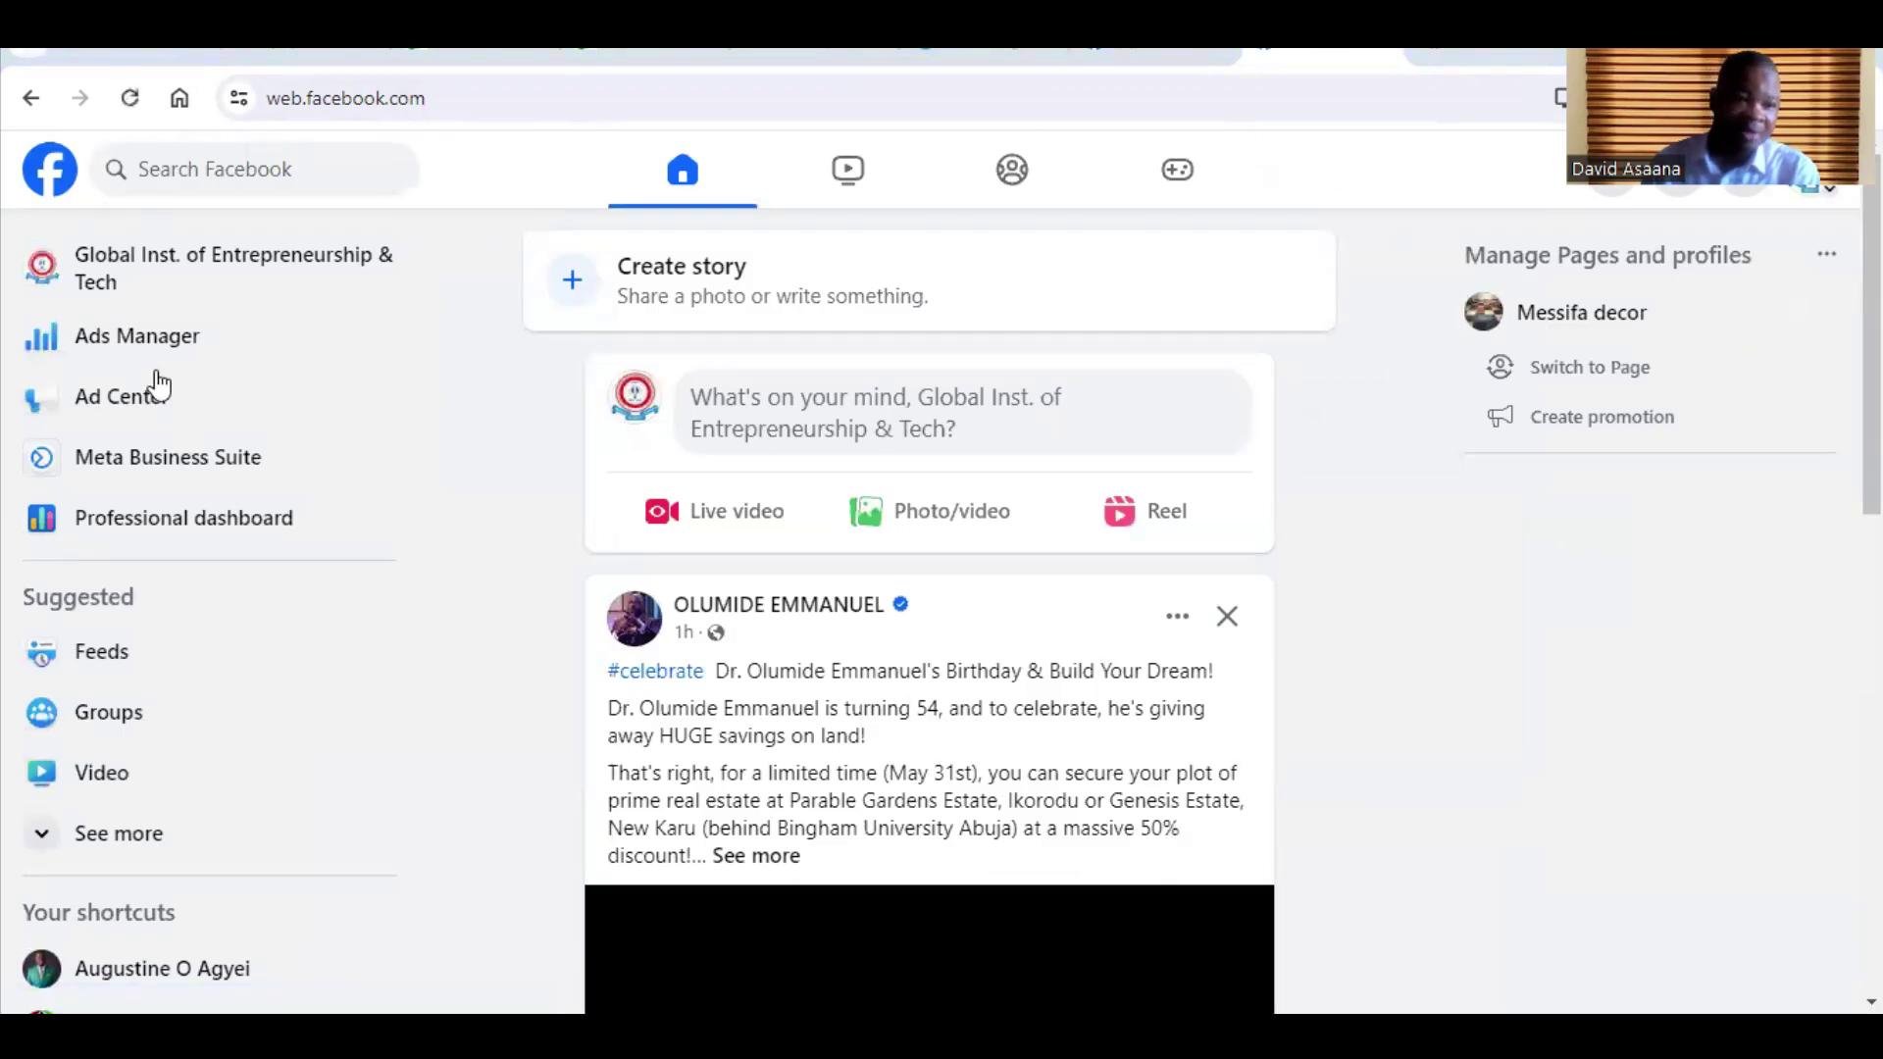
- Switch Ads Manager to the GIET New Ad Account and start a new campaign
left_click(441, 322)
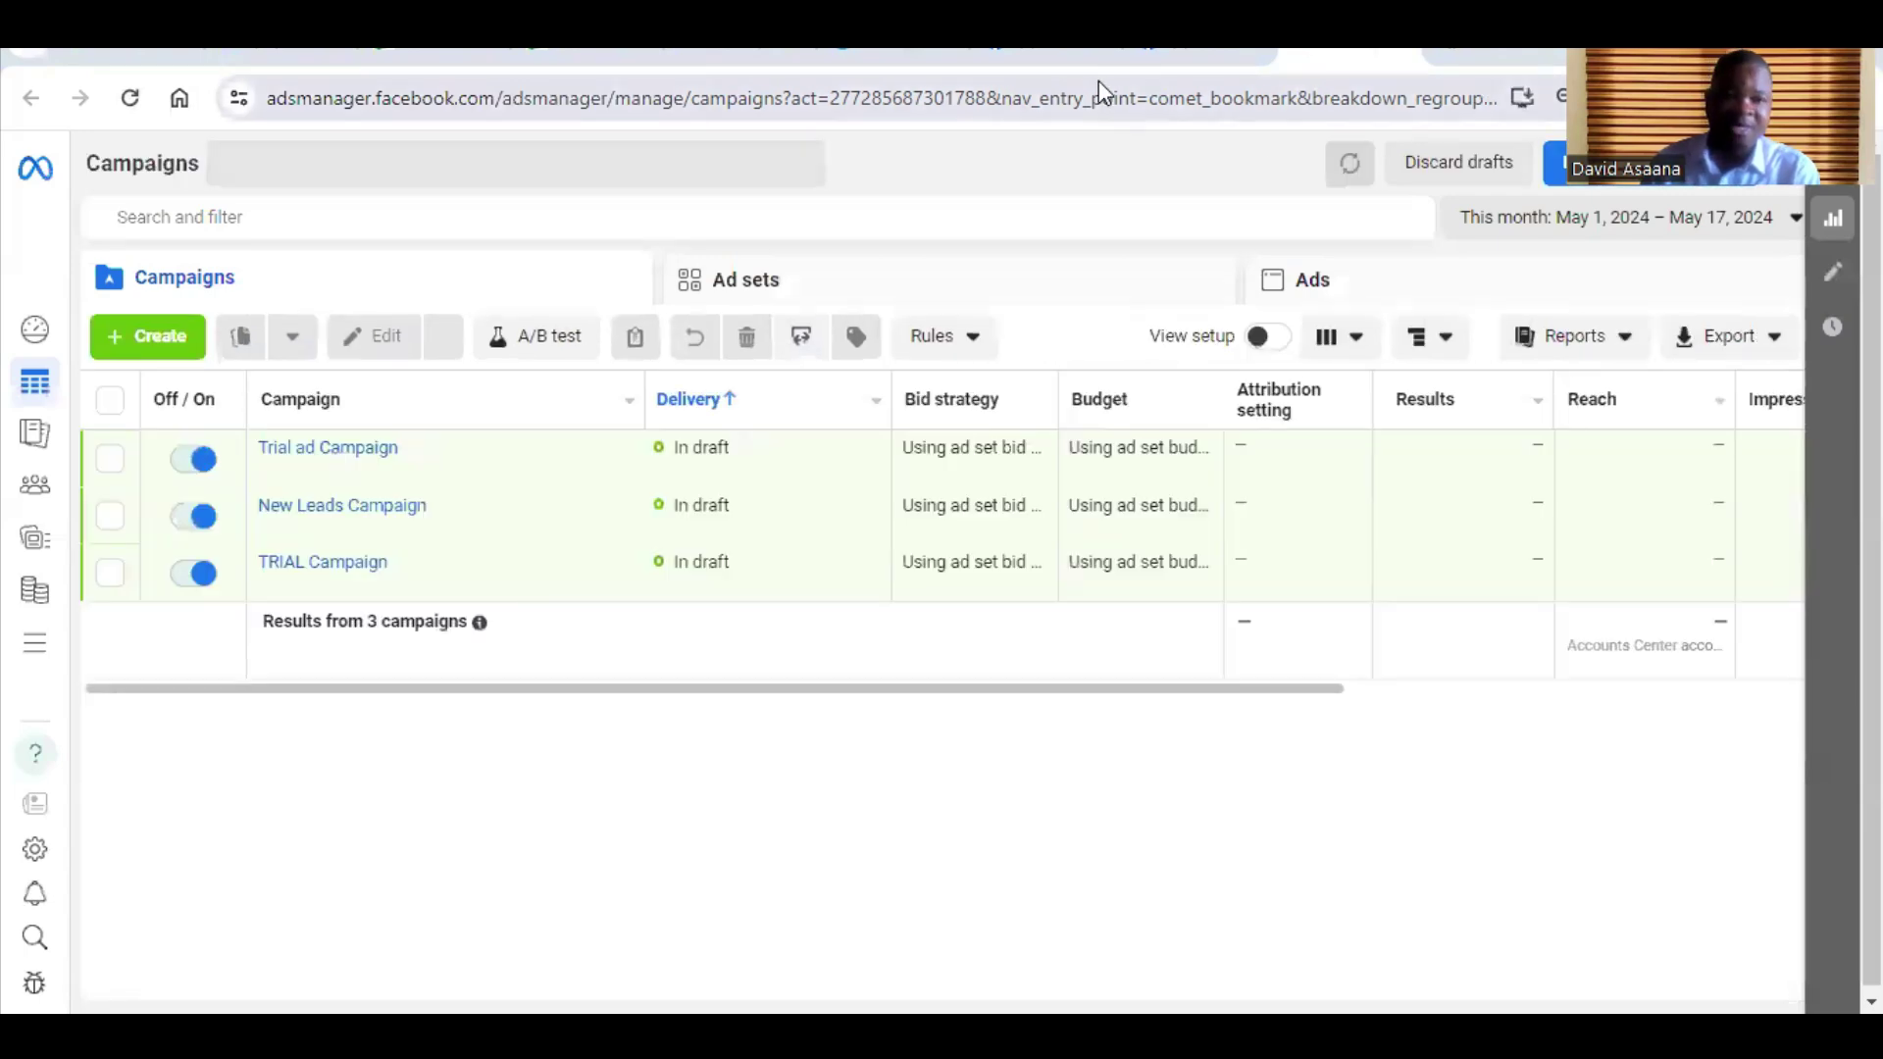
left_click(161, 340)
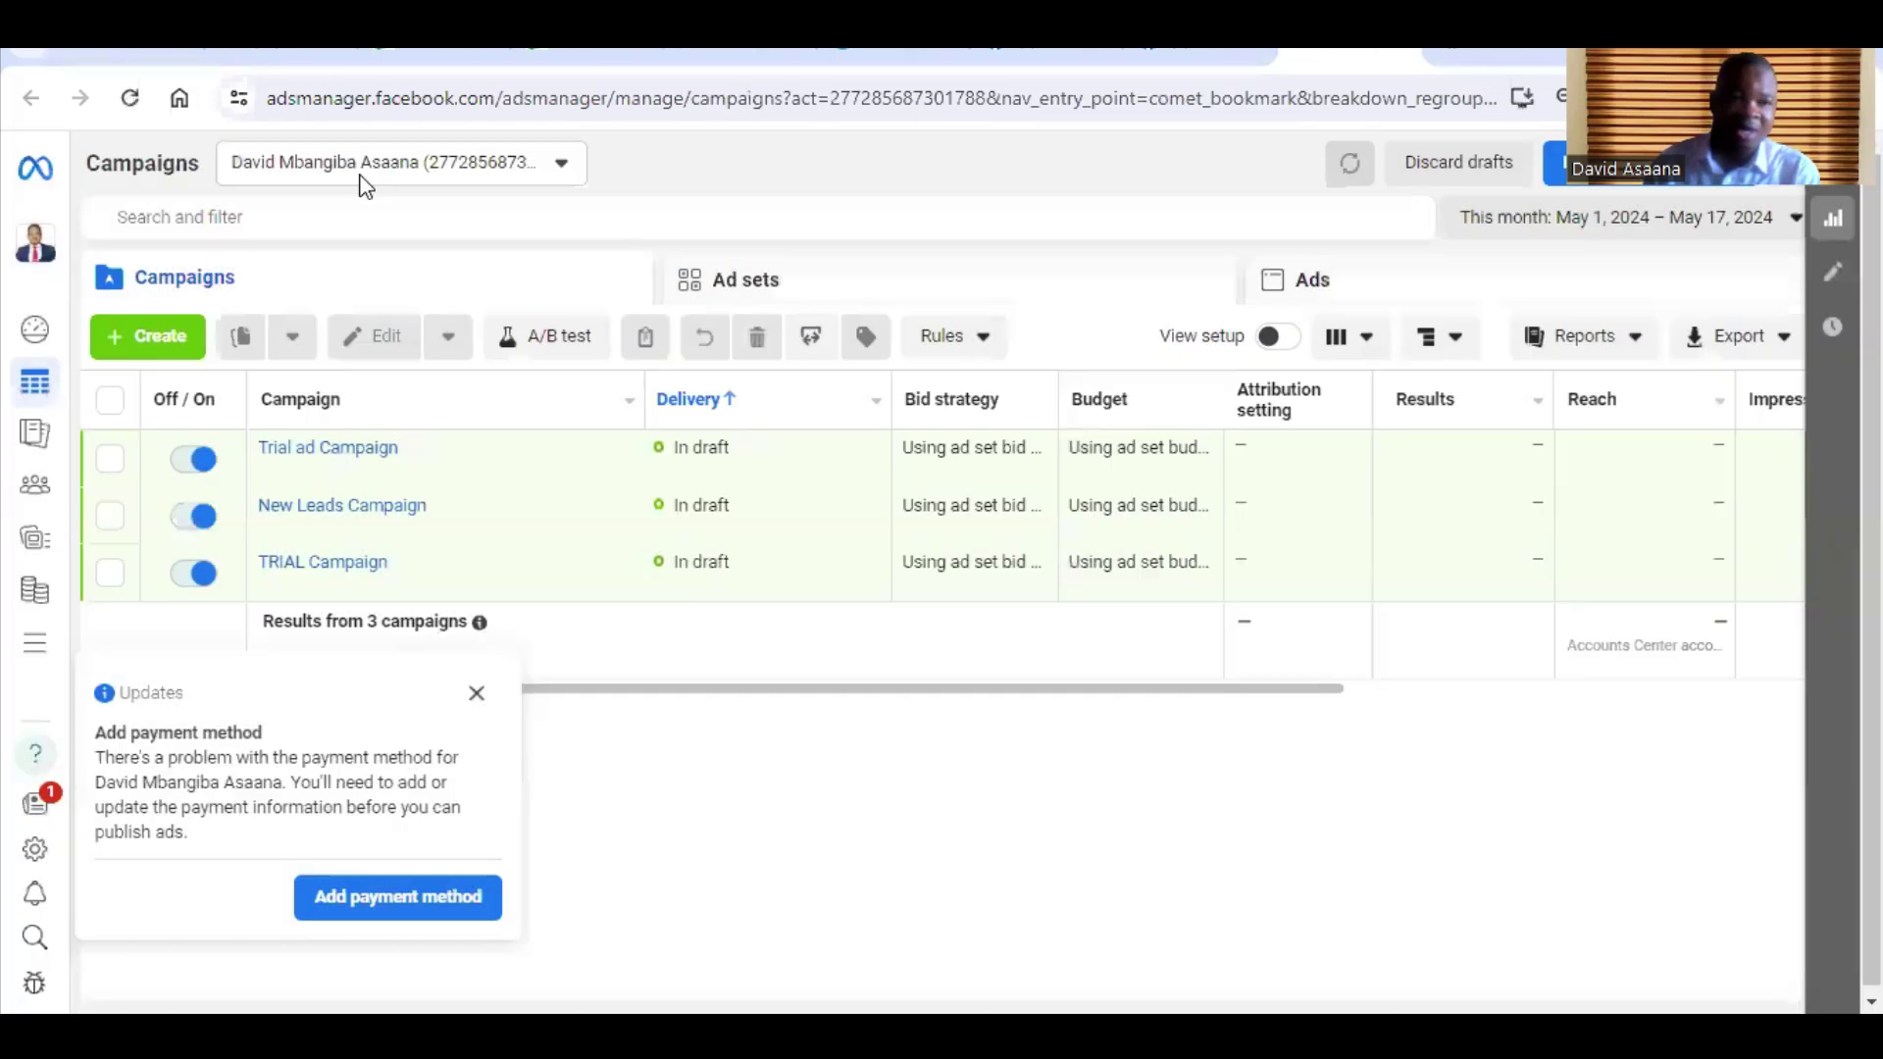
left_click(372, 163)
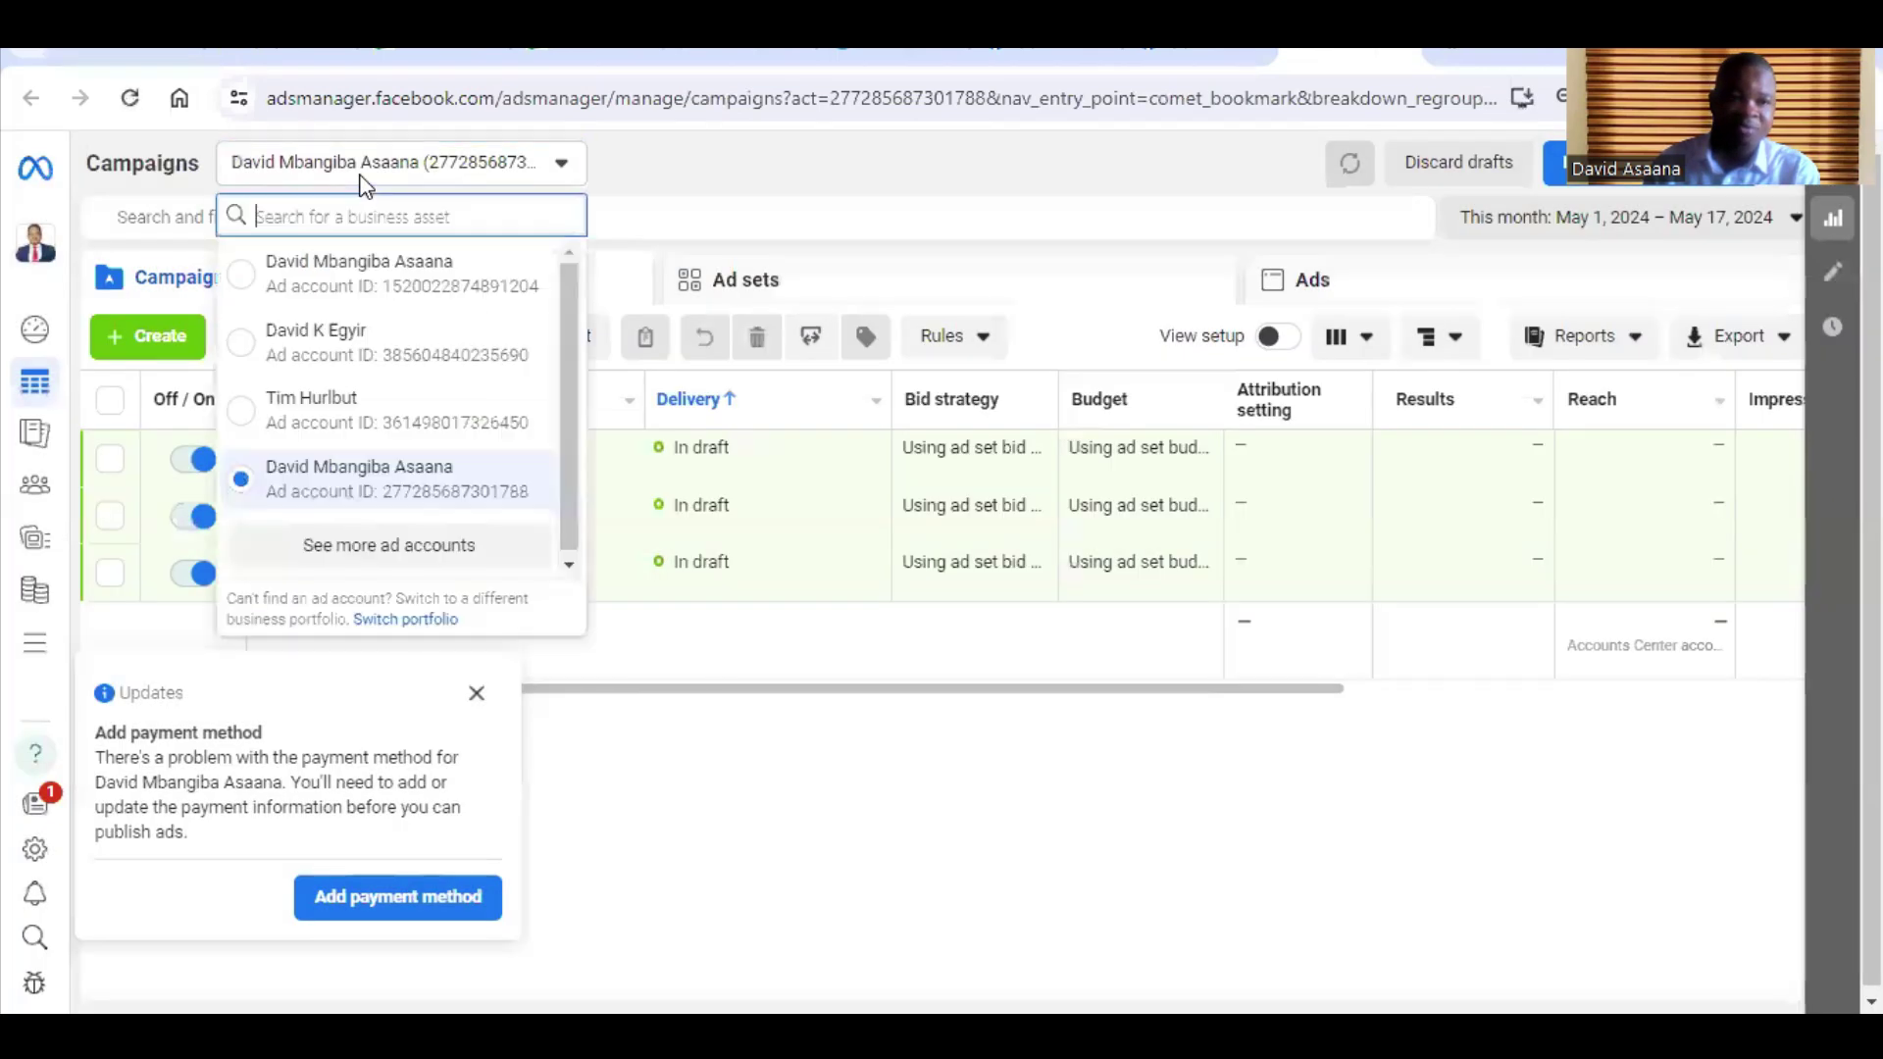
left_click(387, 355)
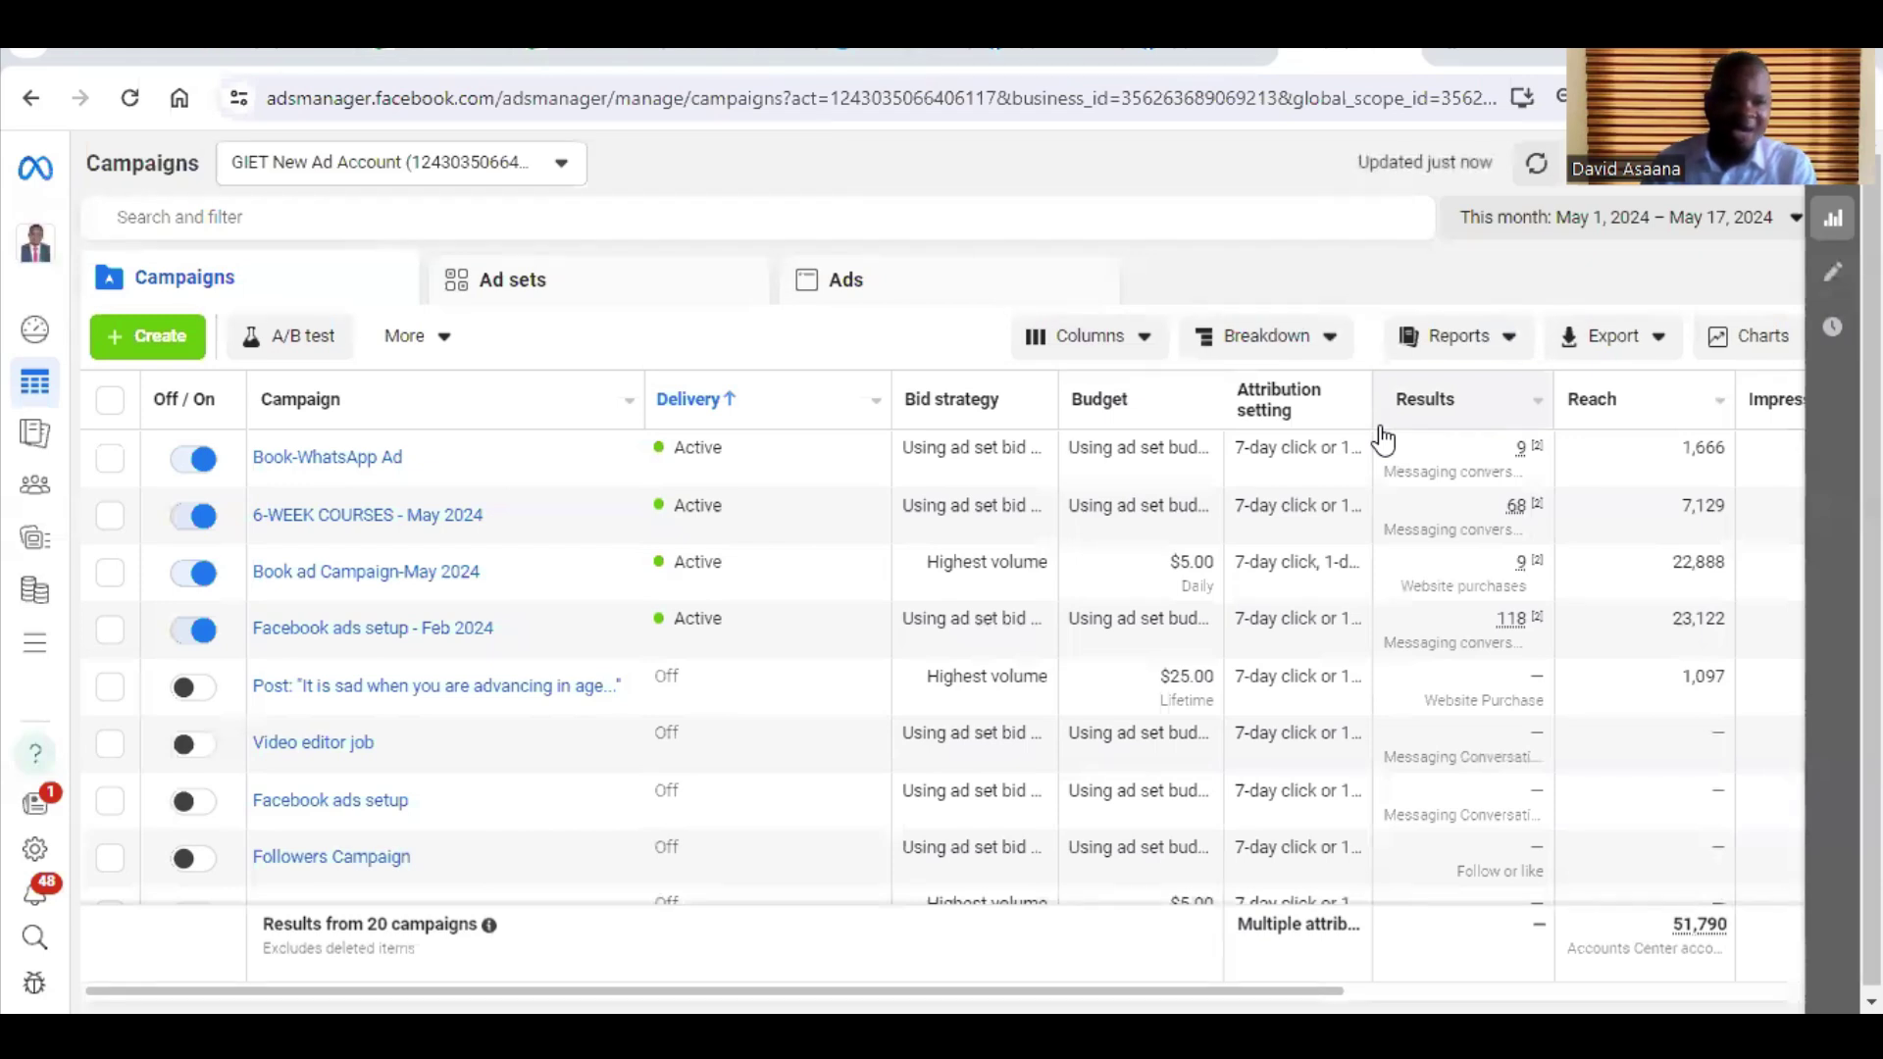
left_click(177, 346)
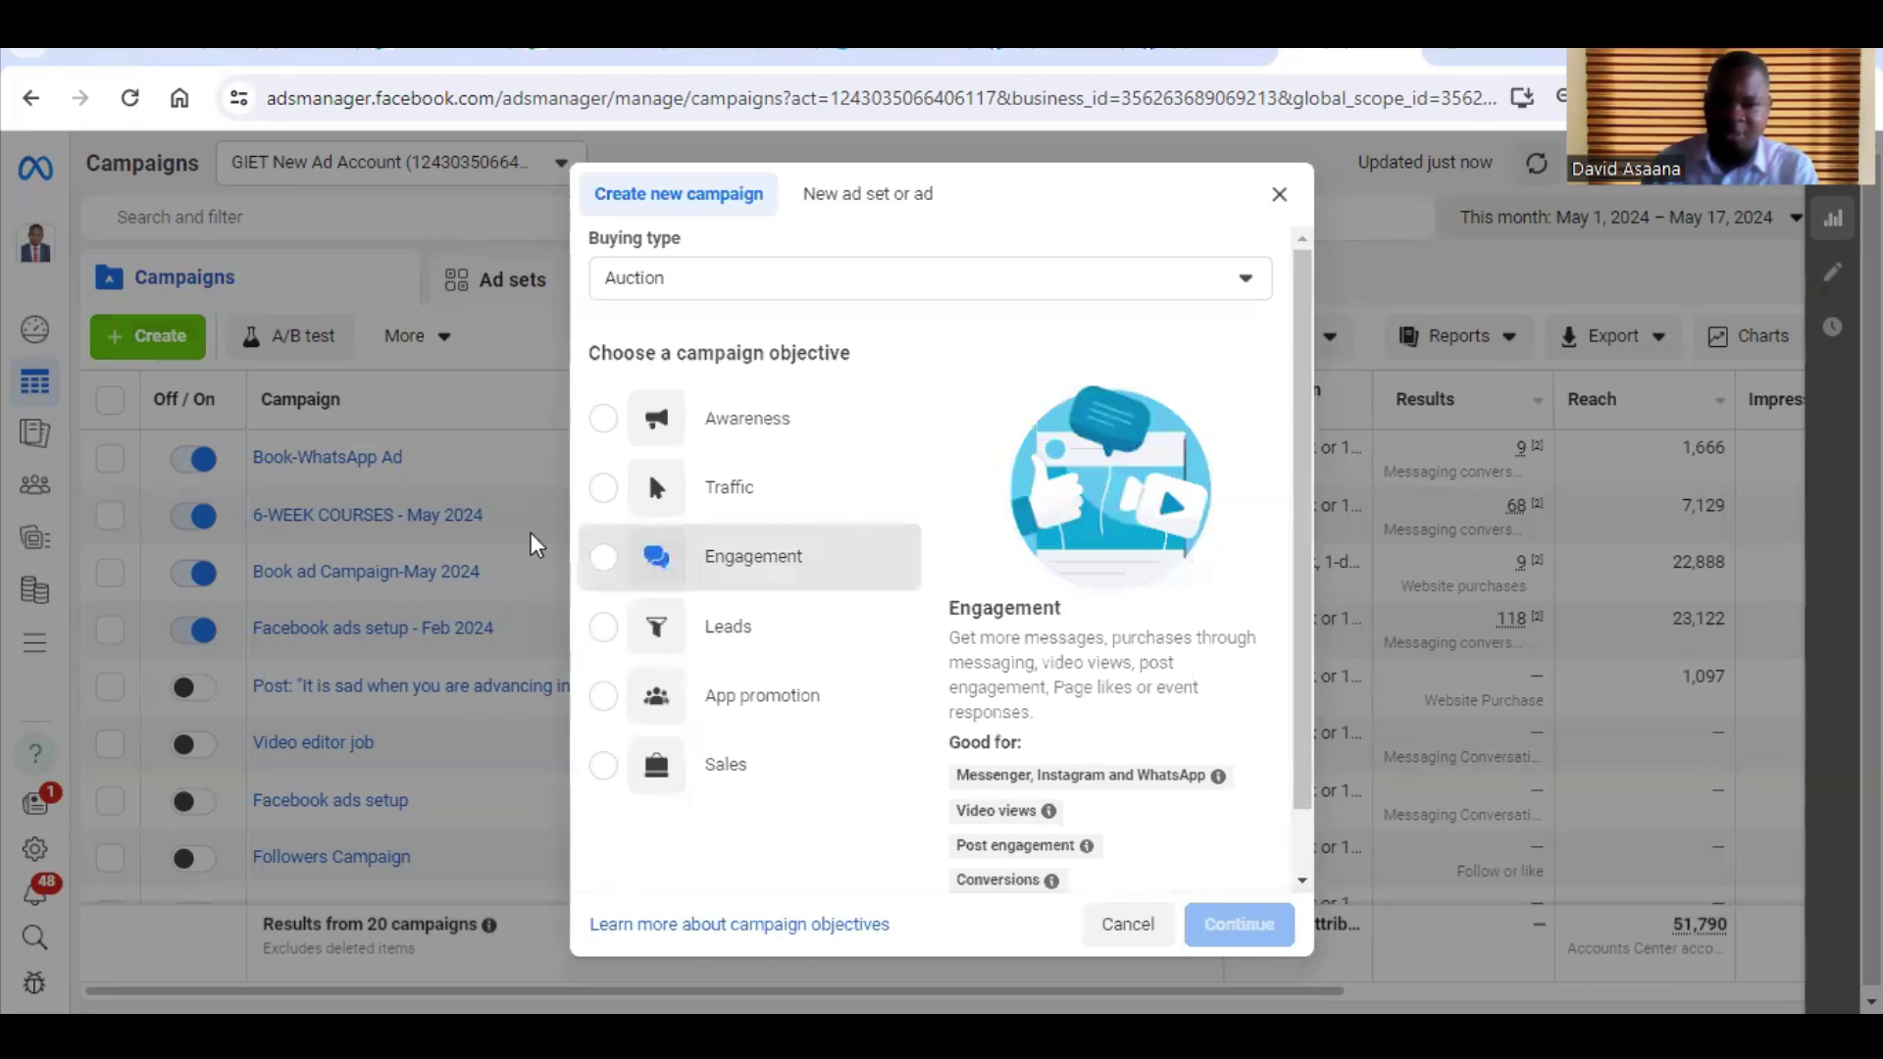
- Choose the Engagement objective with a manual engagement campaign setup
left_click(606, 557)
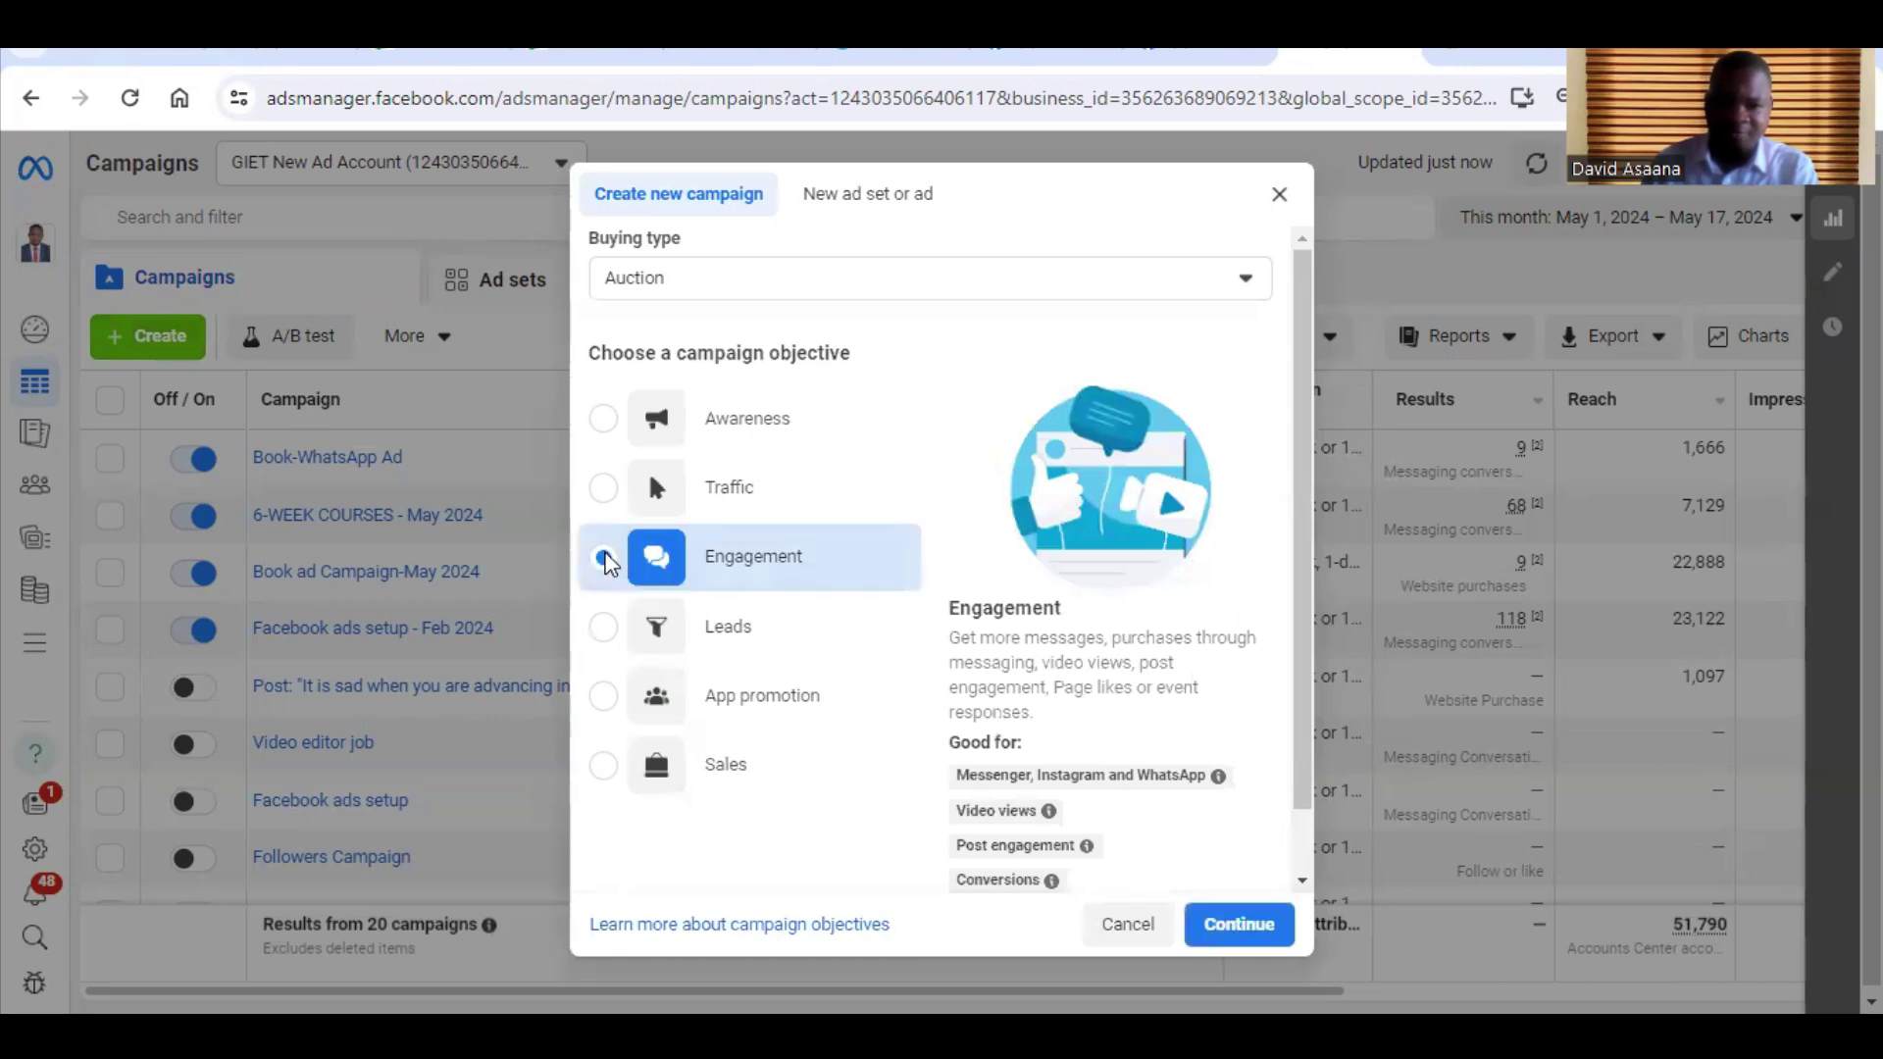
left_click(1201, 903)
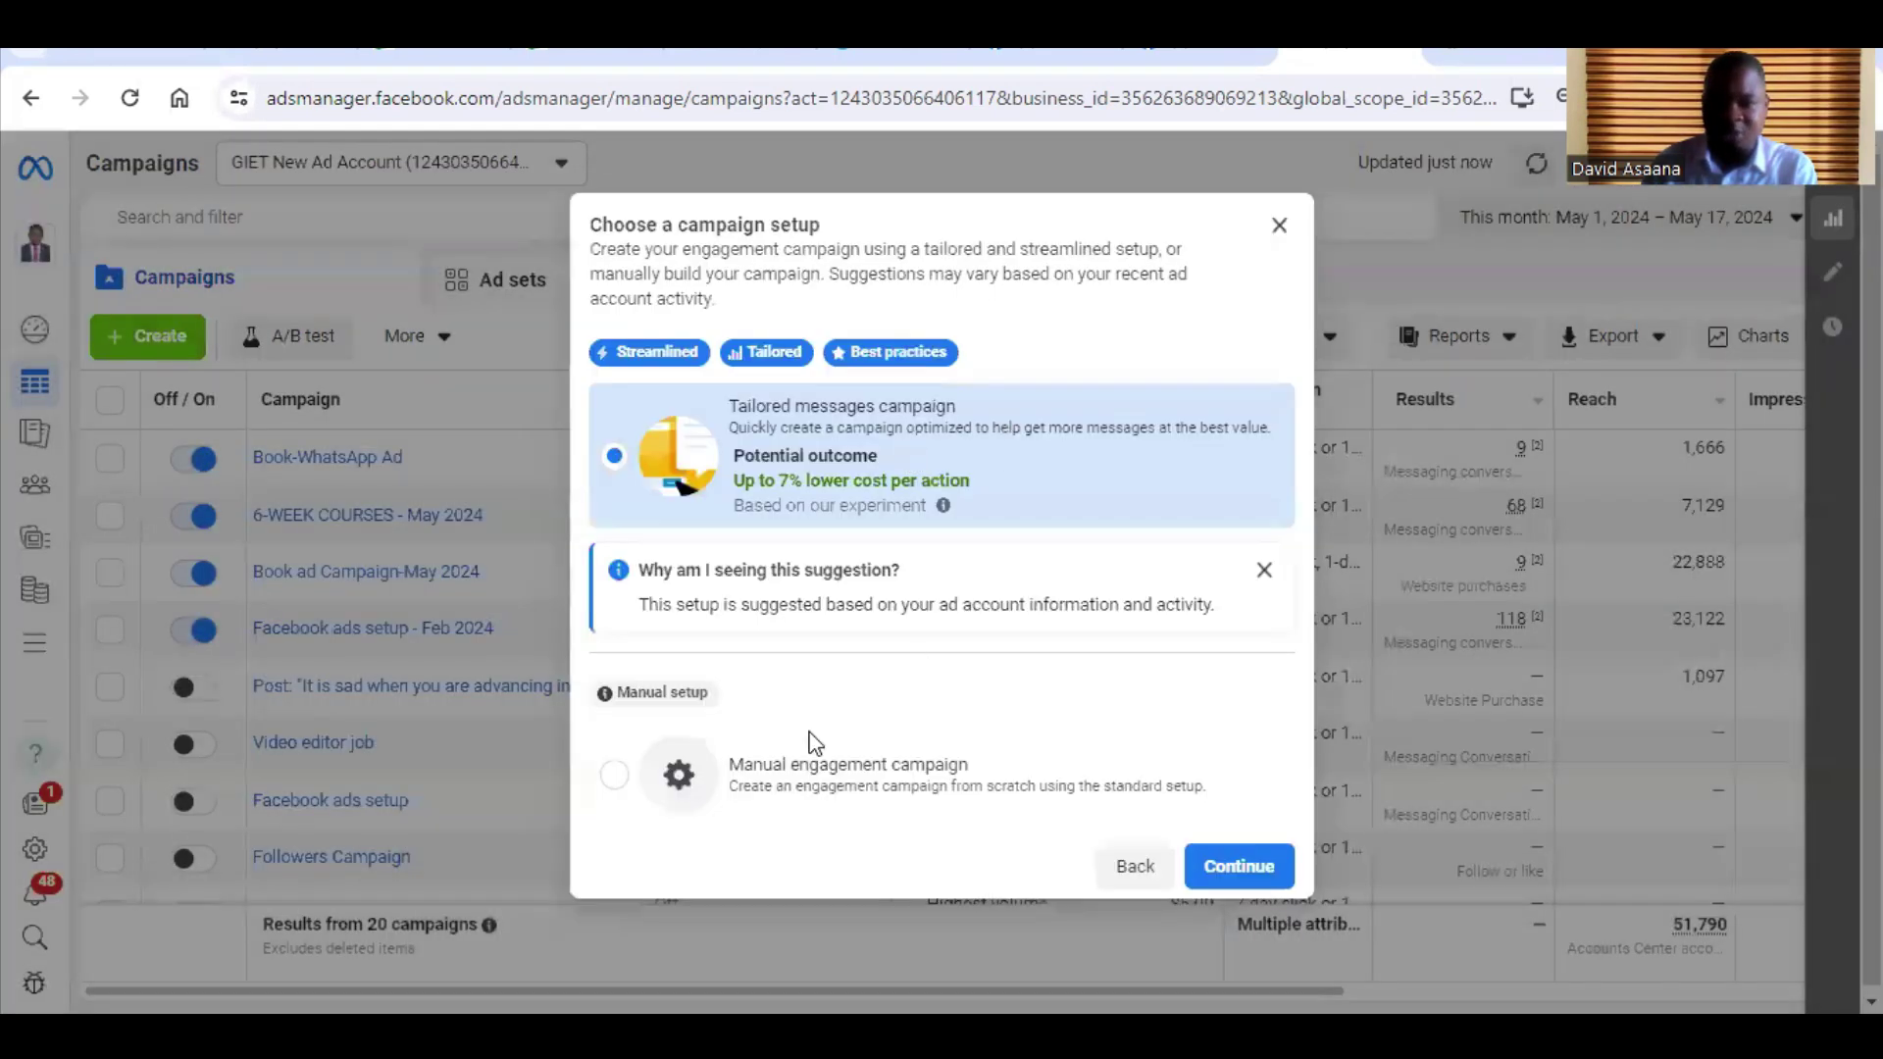
left_click(614, 775)
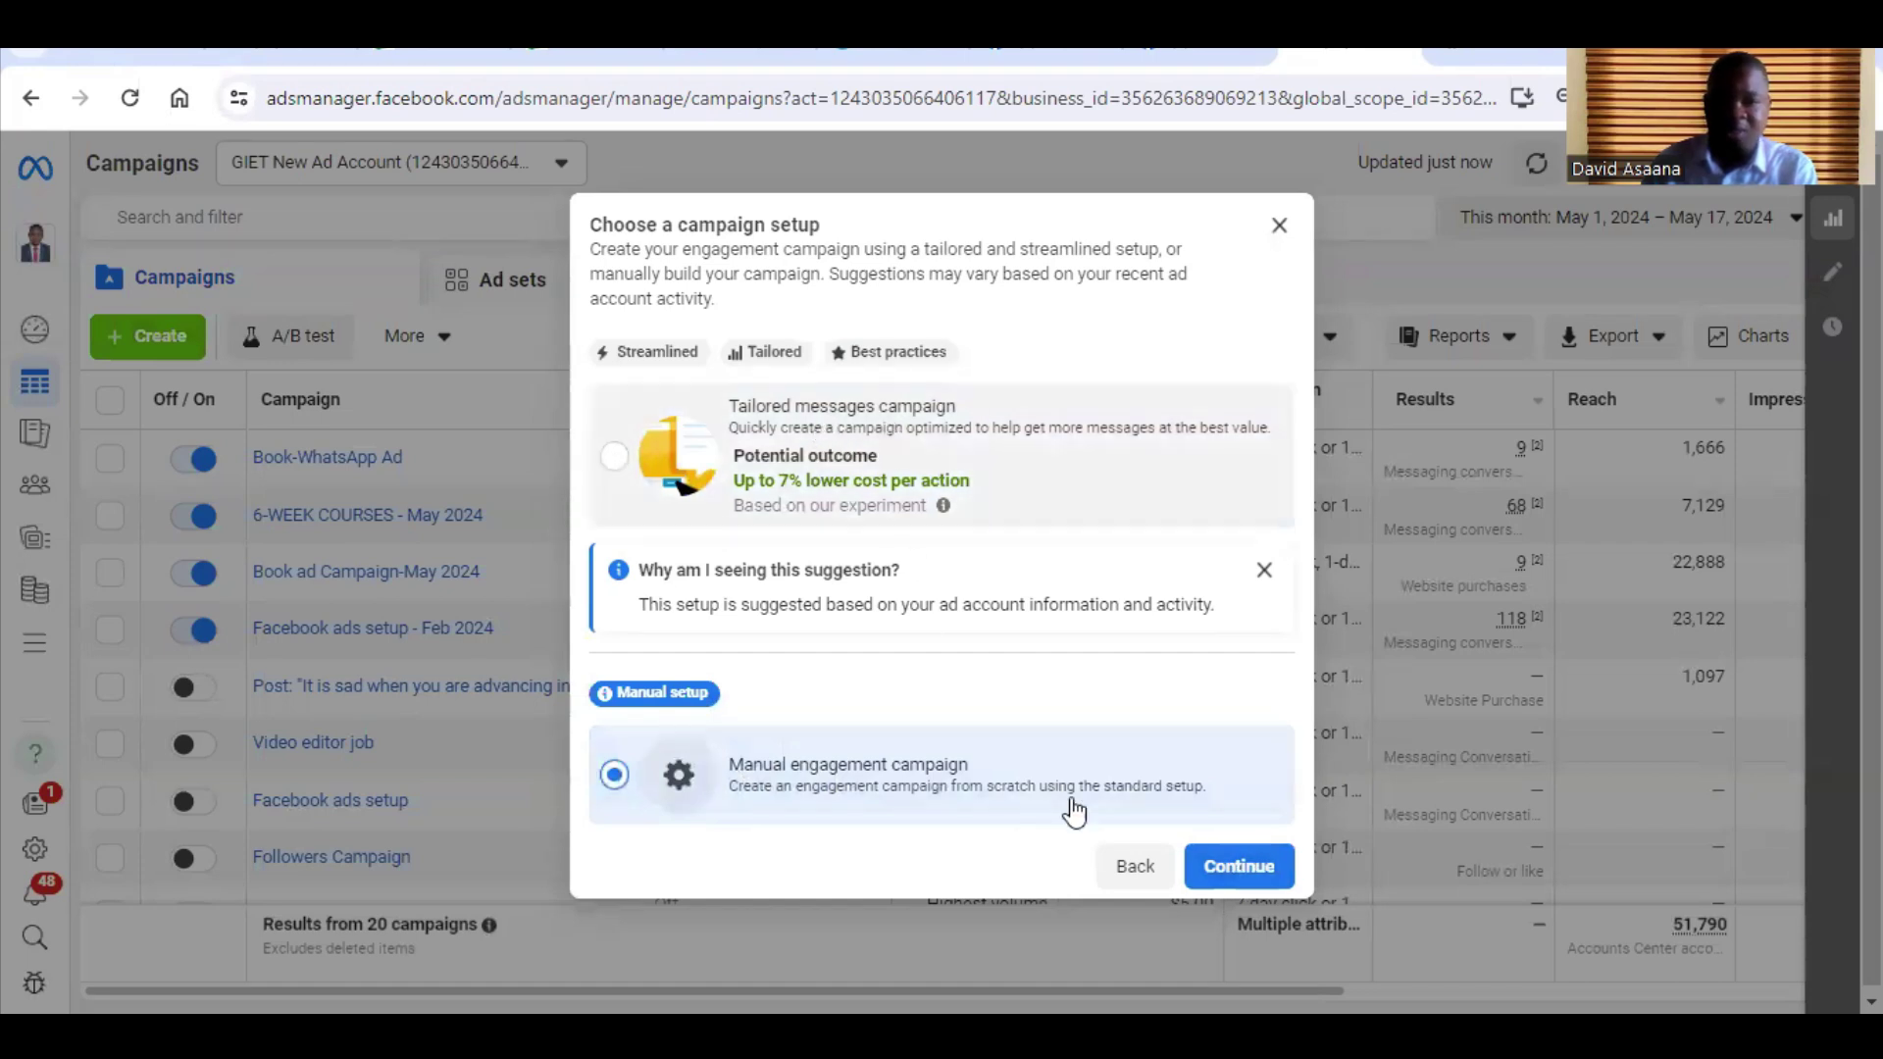
left_click(1234, 865)
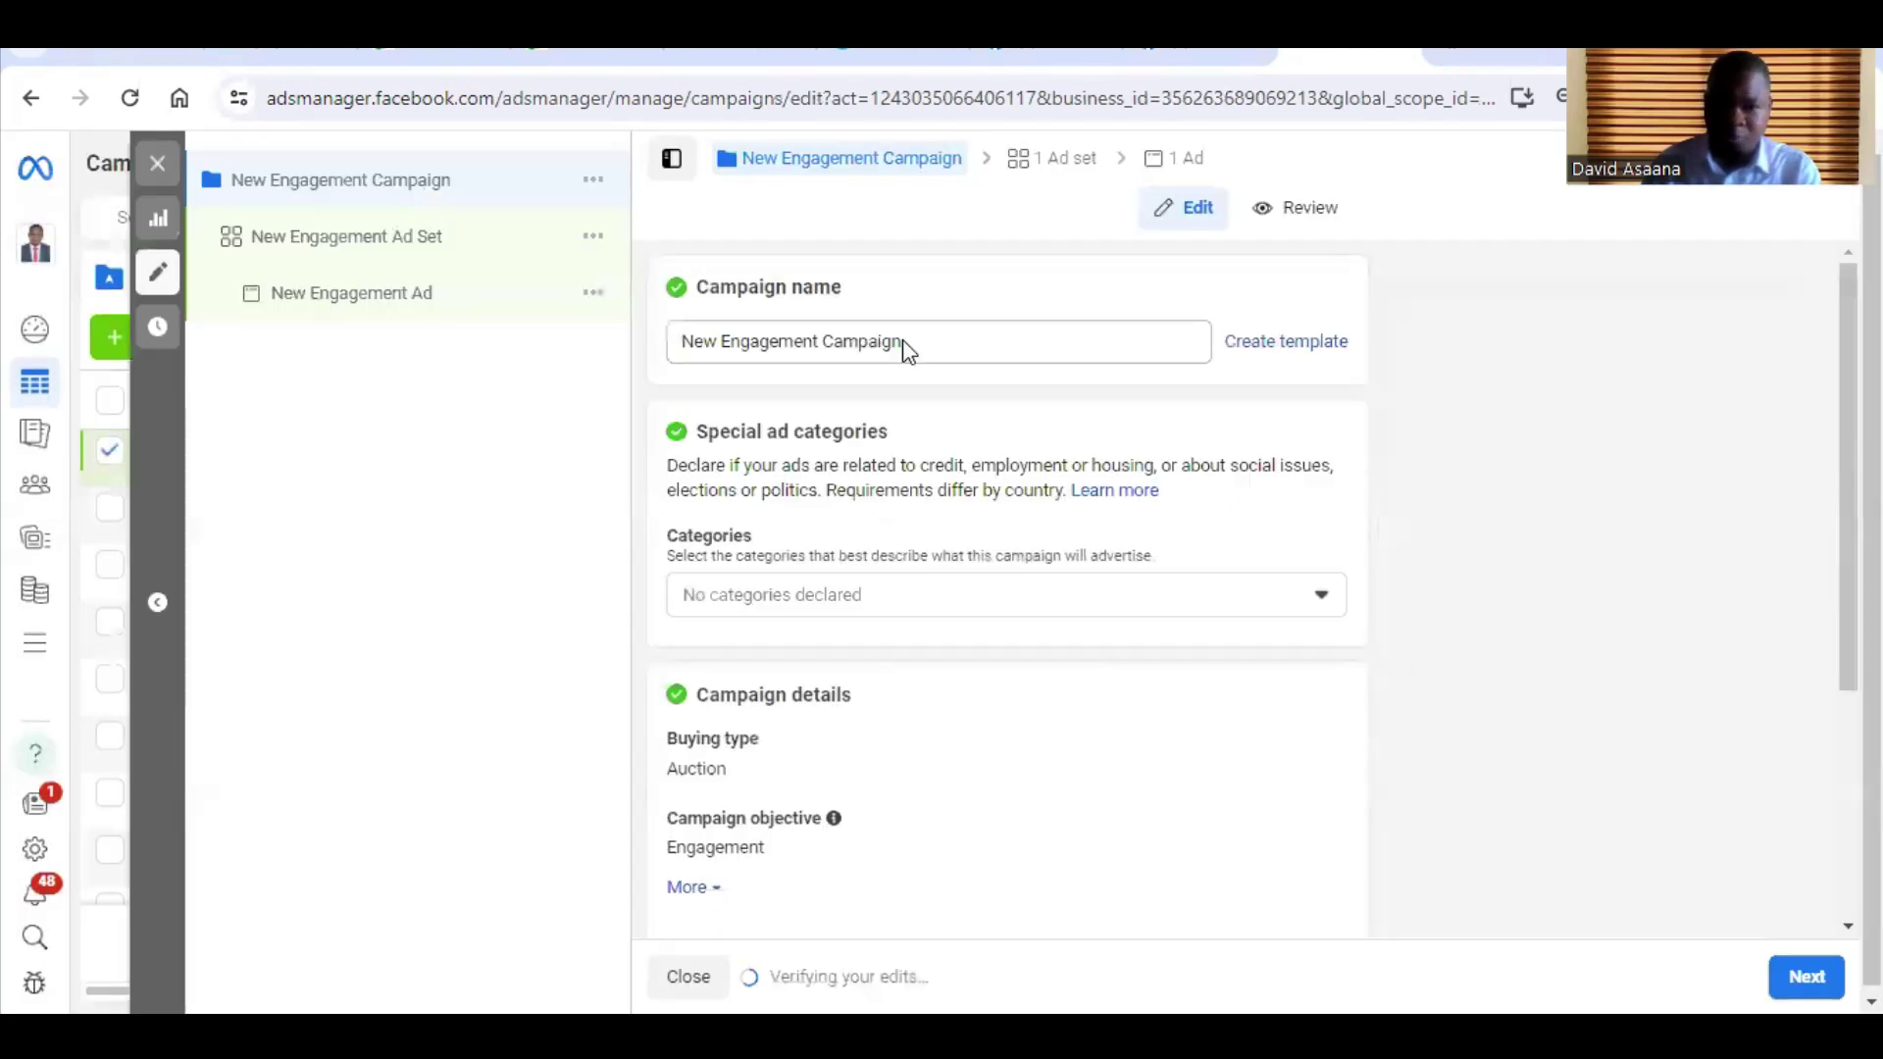
- In the ad set, uncheck Messenger and Instagram so chats go only to WhatsApp
left_click(278, 240)
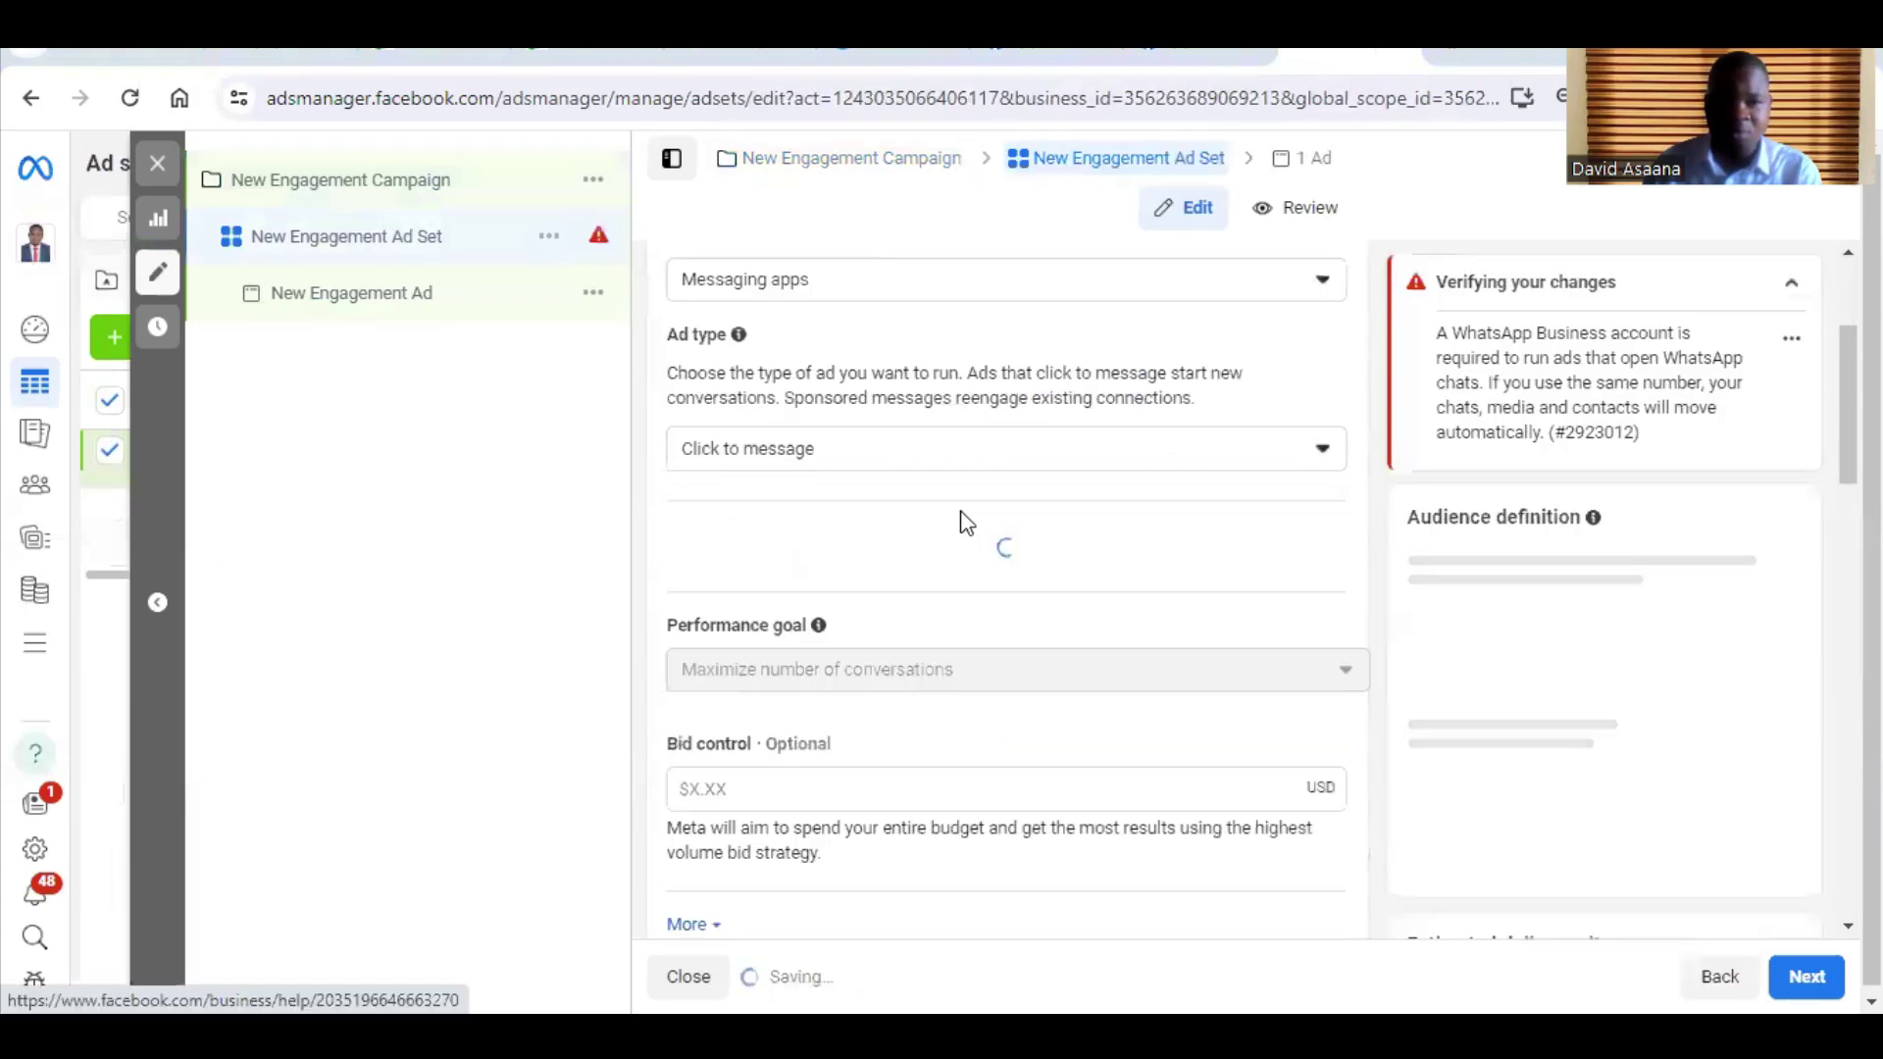
scroll(958, 520, "down", 4)
scroll(937, 478, "up", 8)
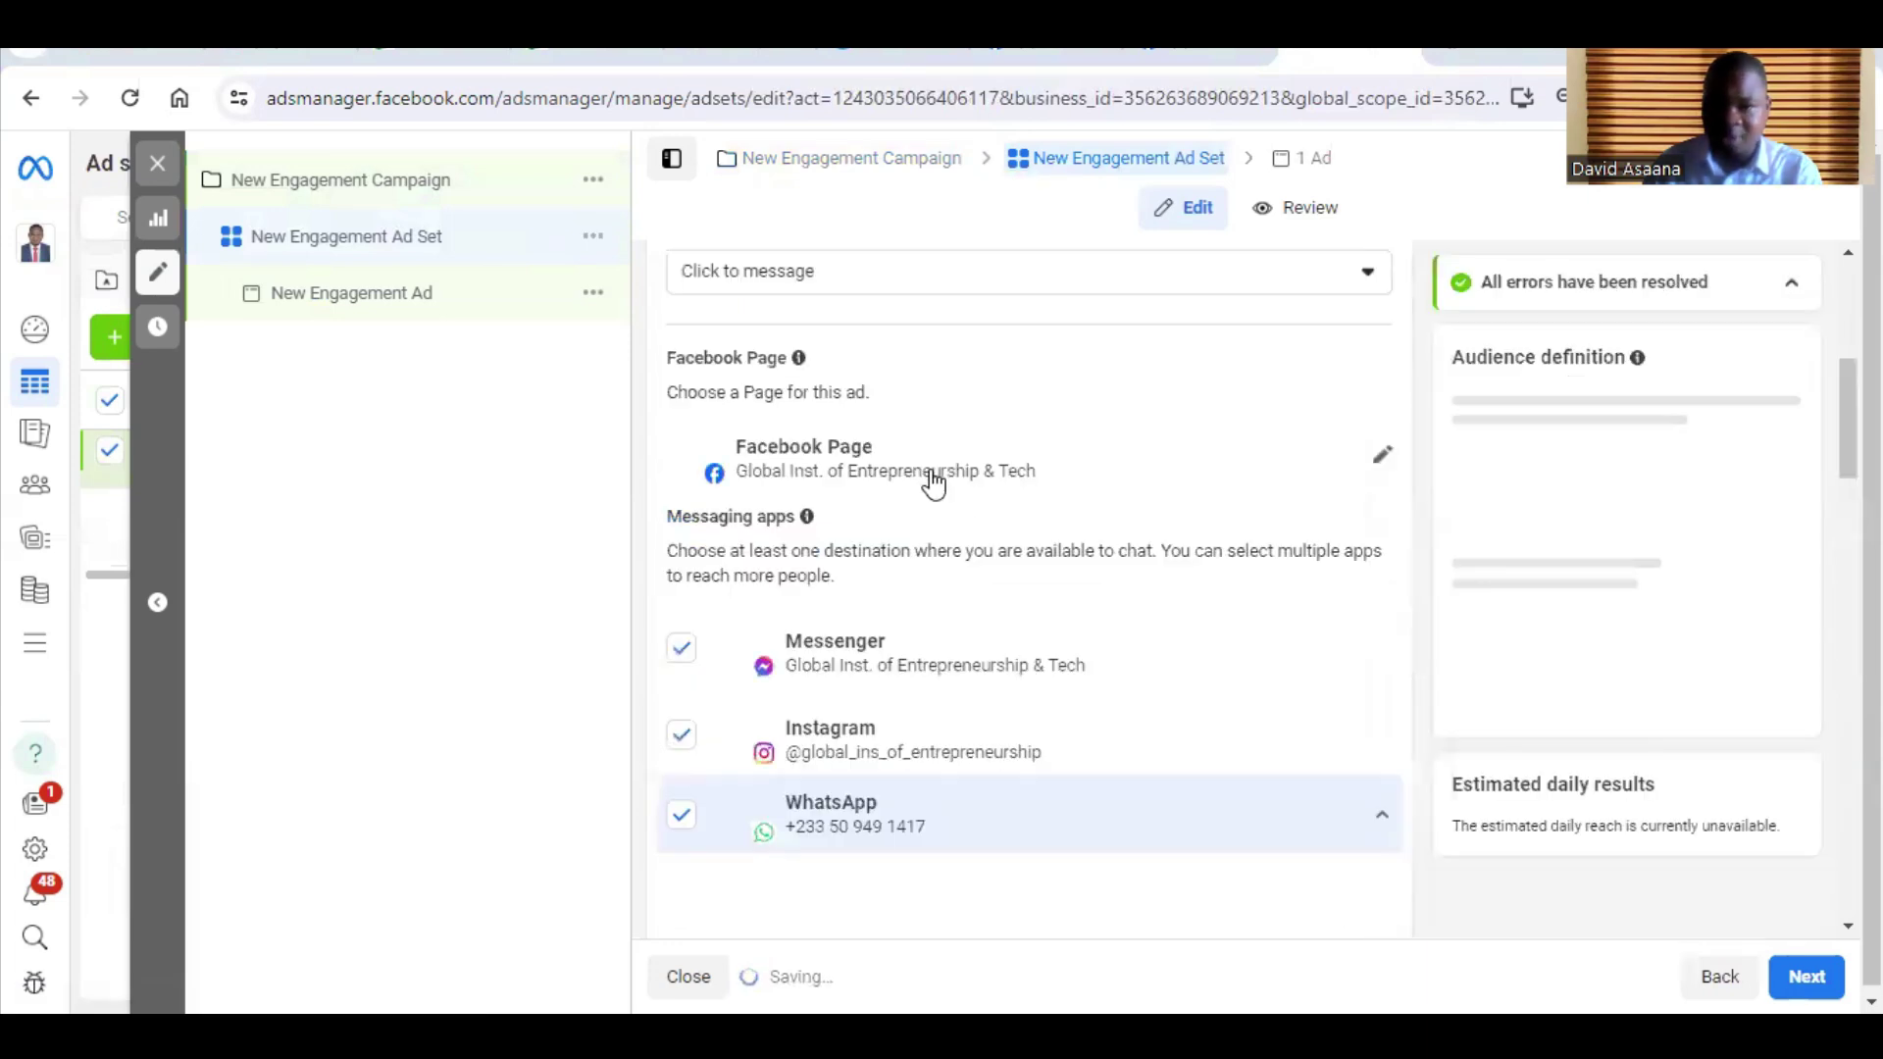
left_click(681, 658)
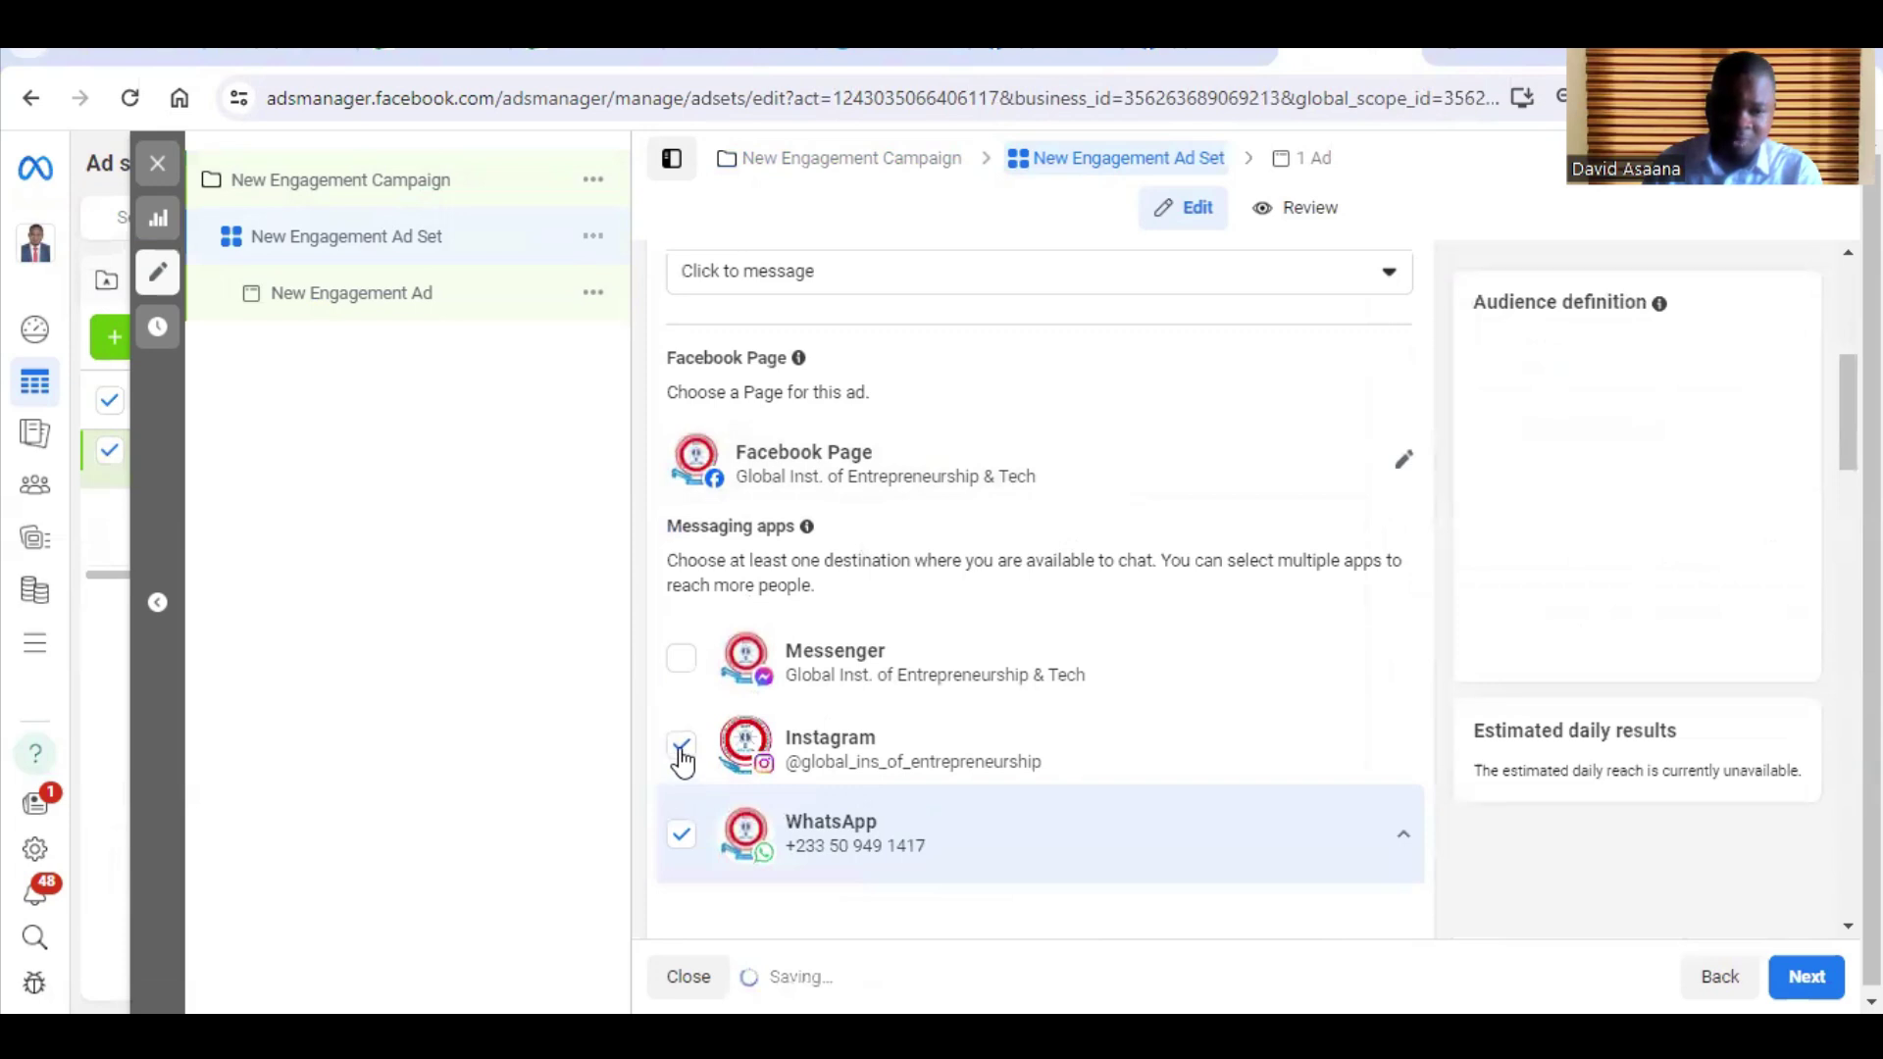
left_click(682, 750)
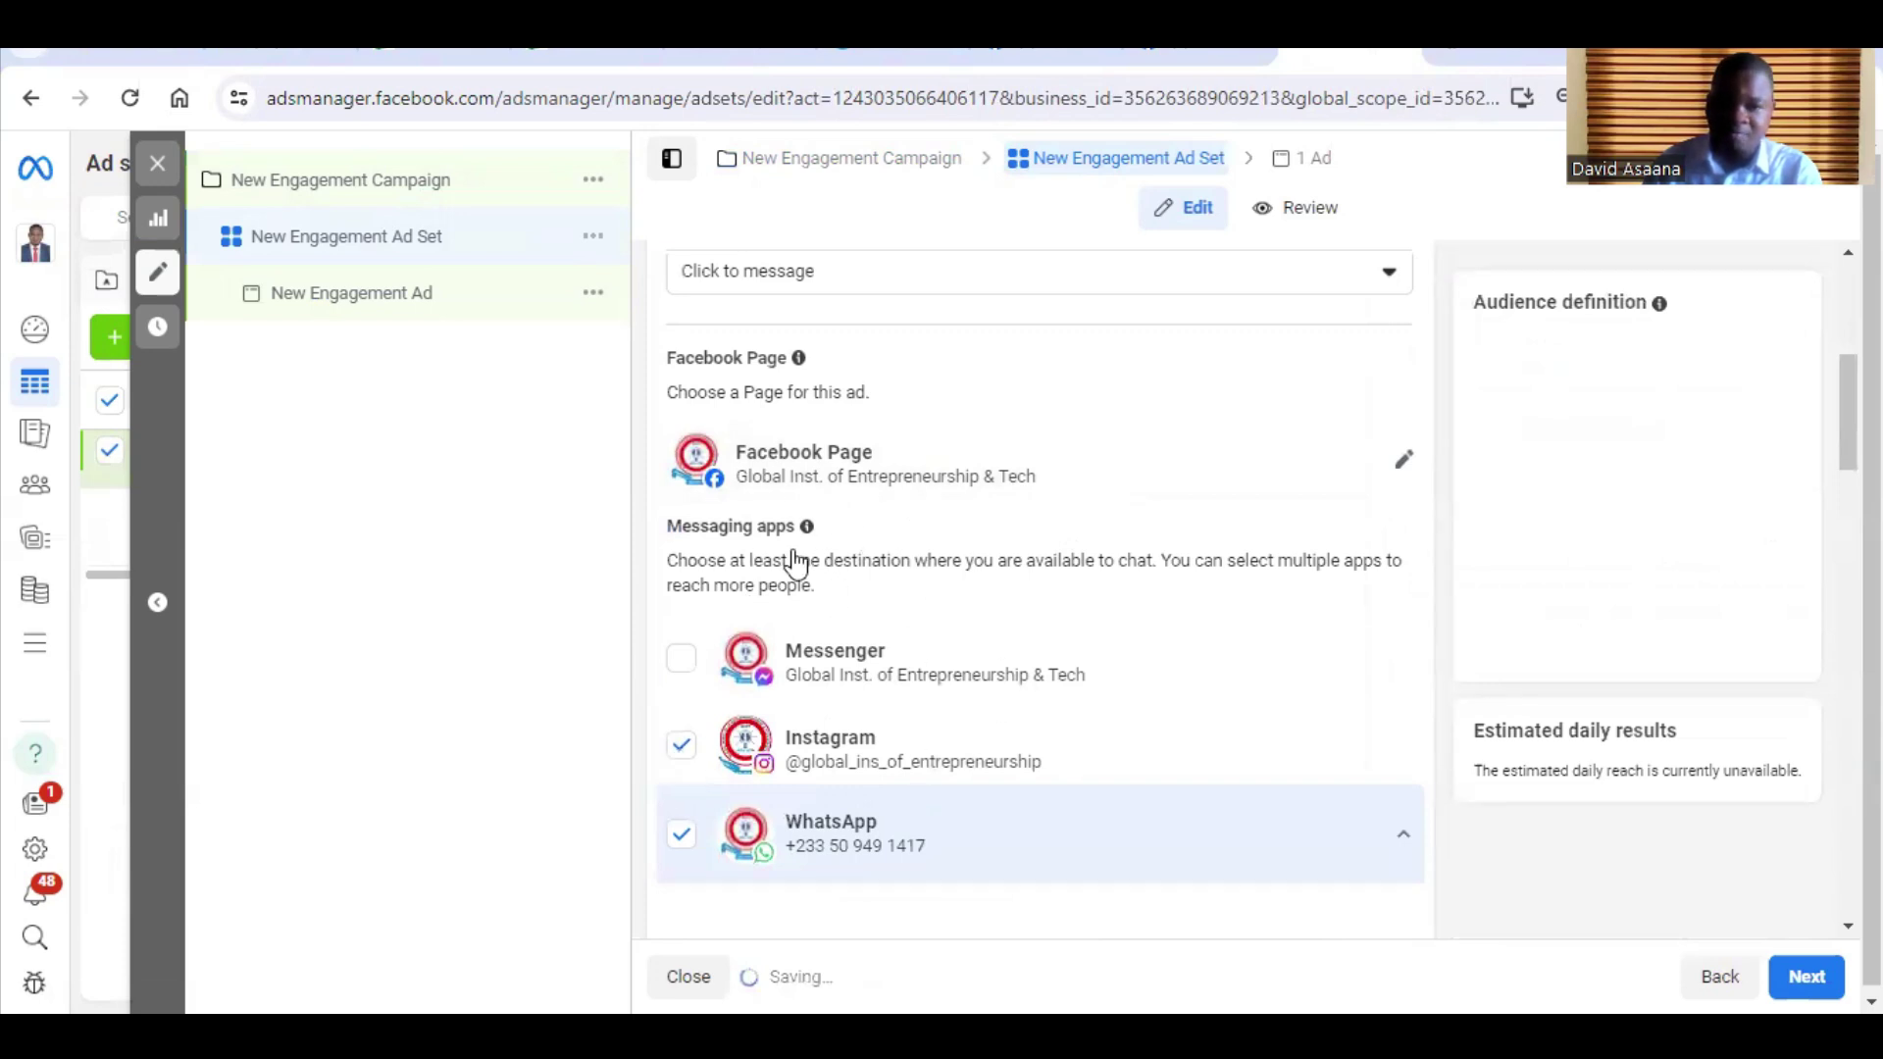
- Set a $5.00 daily budget and an end date of Jun 16, 2024
scroll(969, 758, "down", 3)
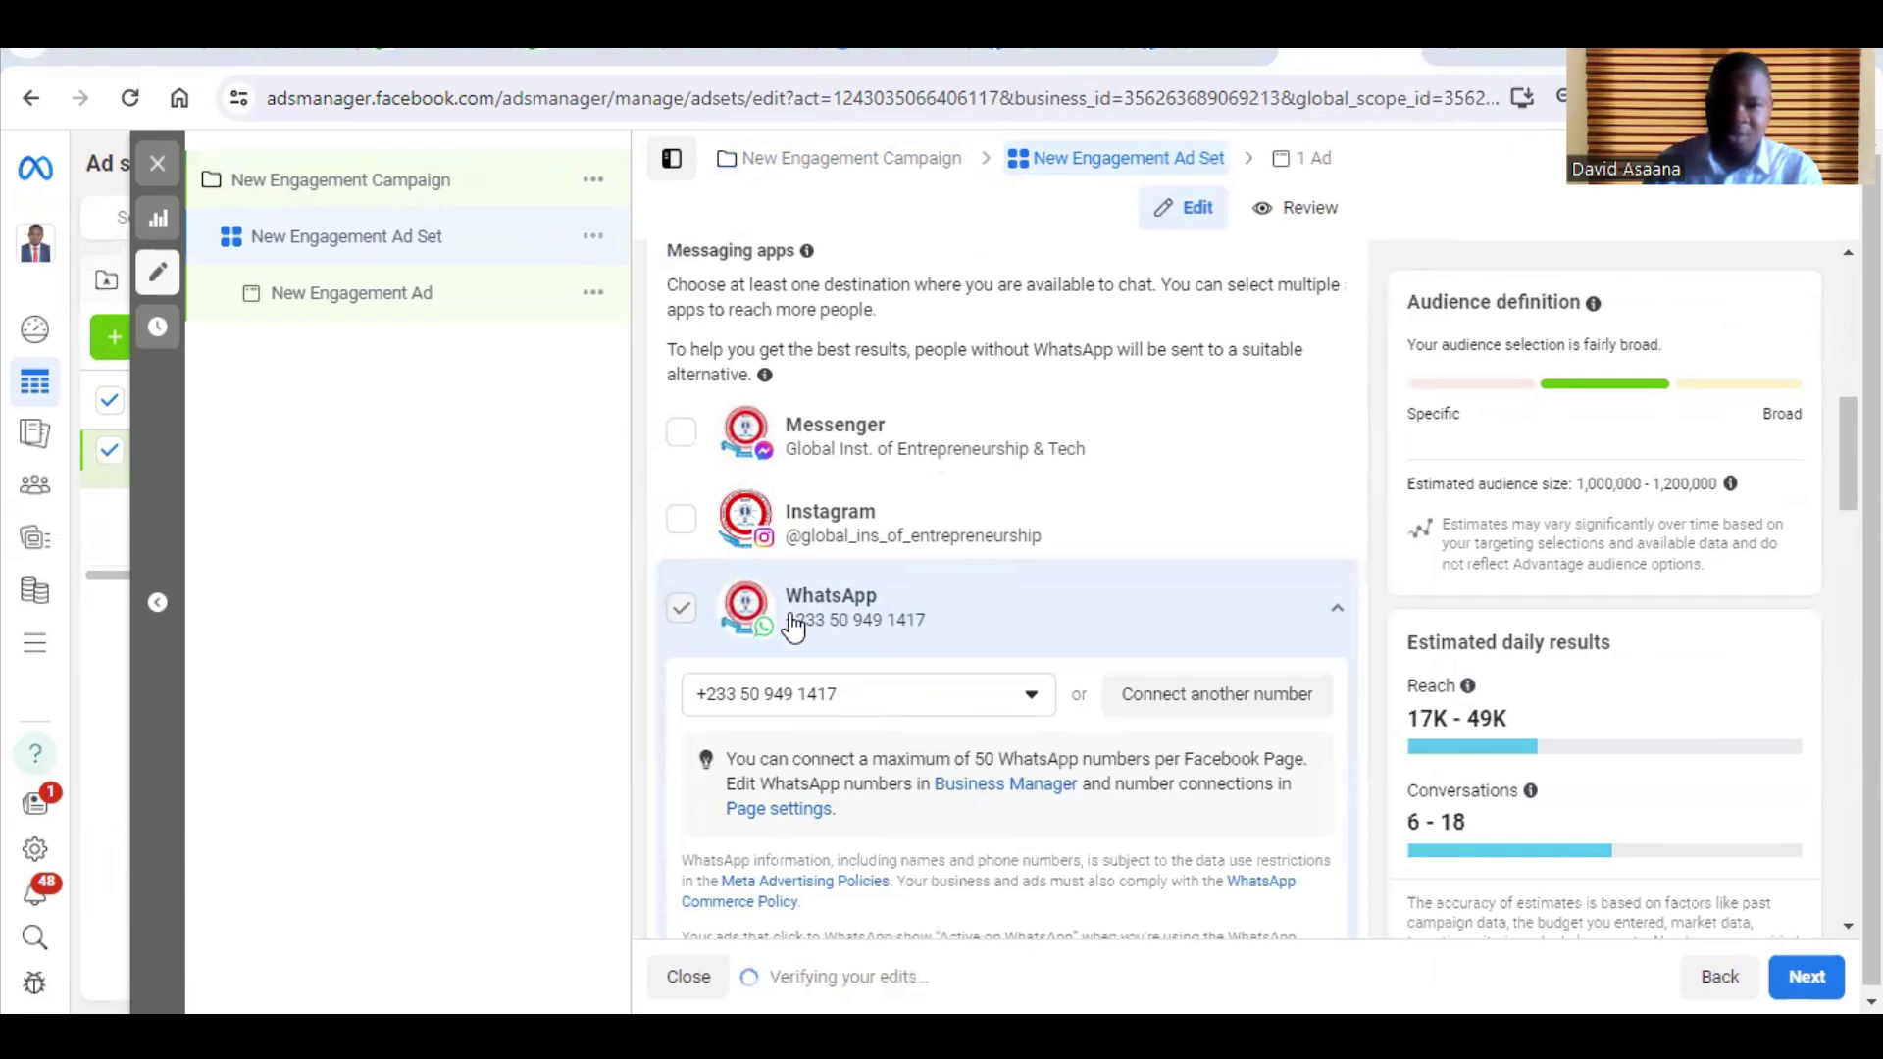
scroll(1114, 475, "down", 10)
left_click(859, 467)
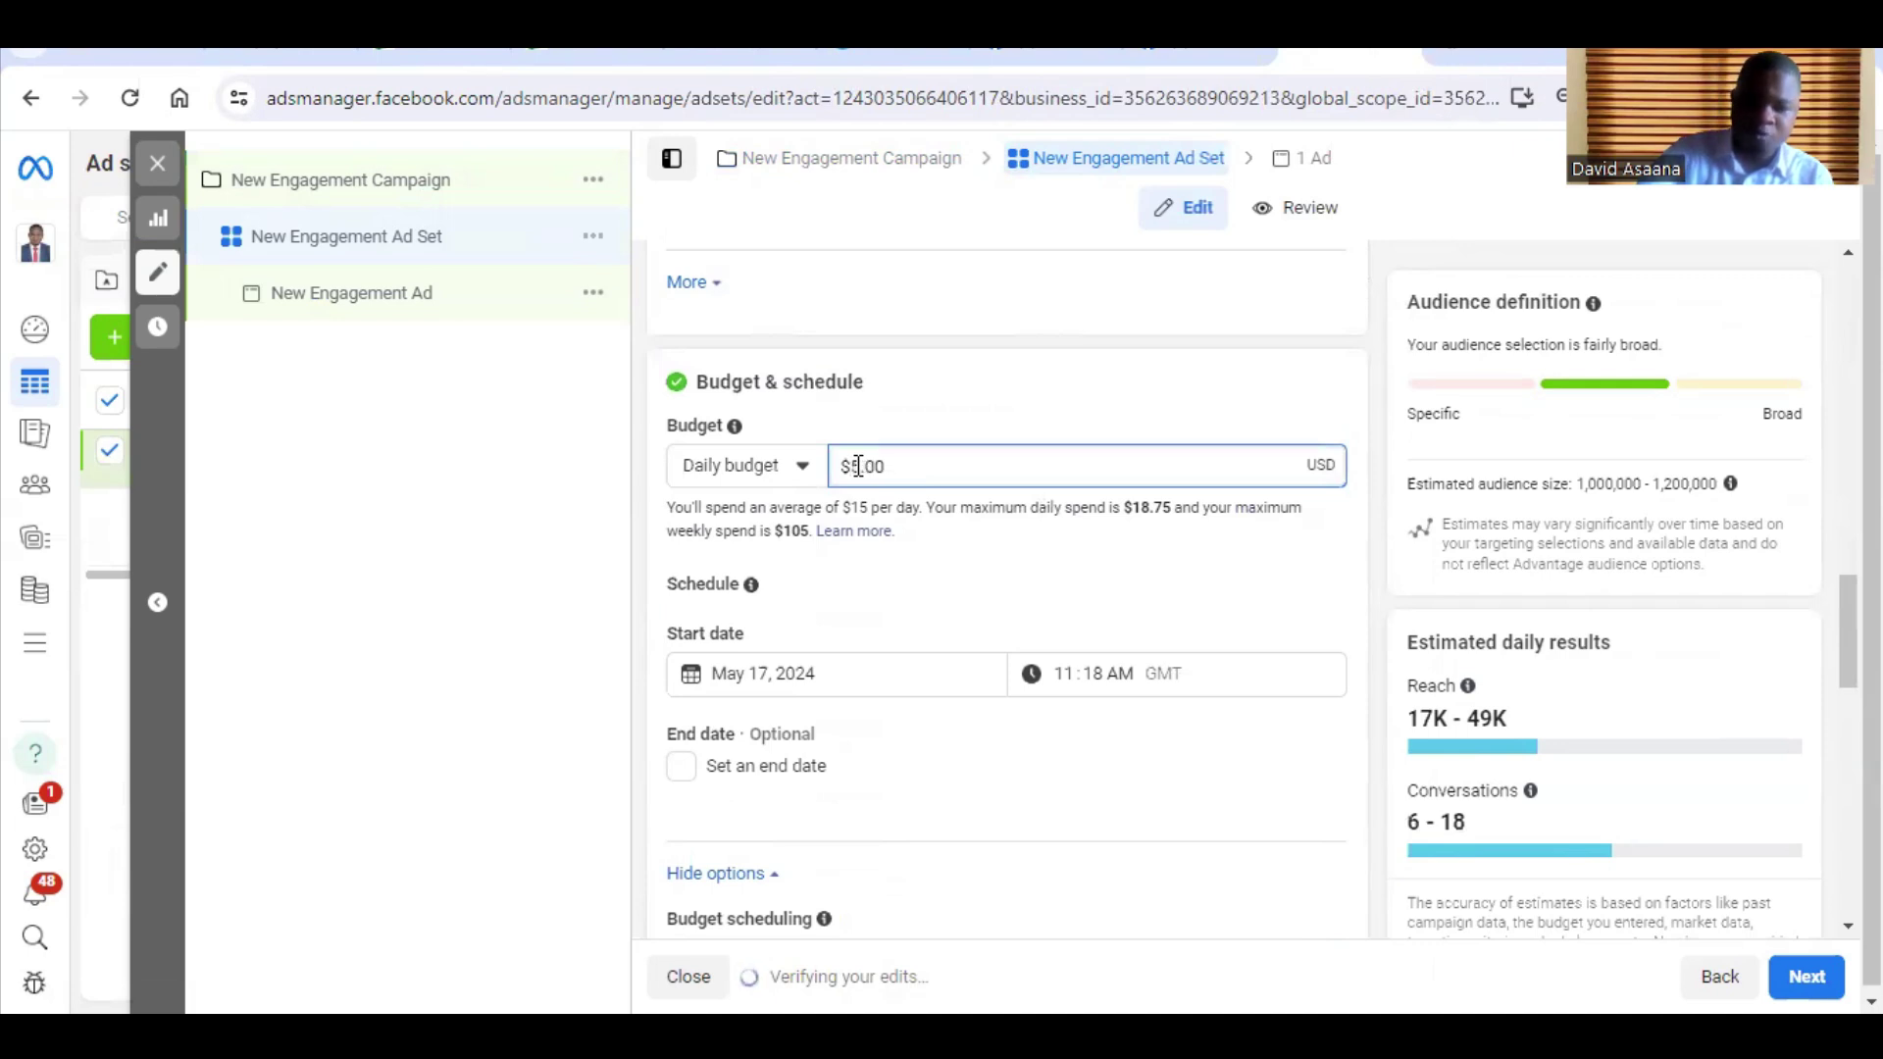
scroll(1110, 808, "down", 2)
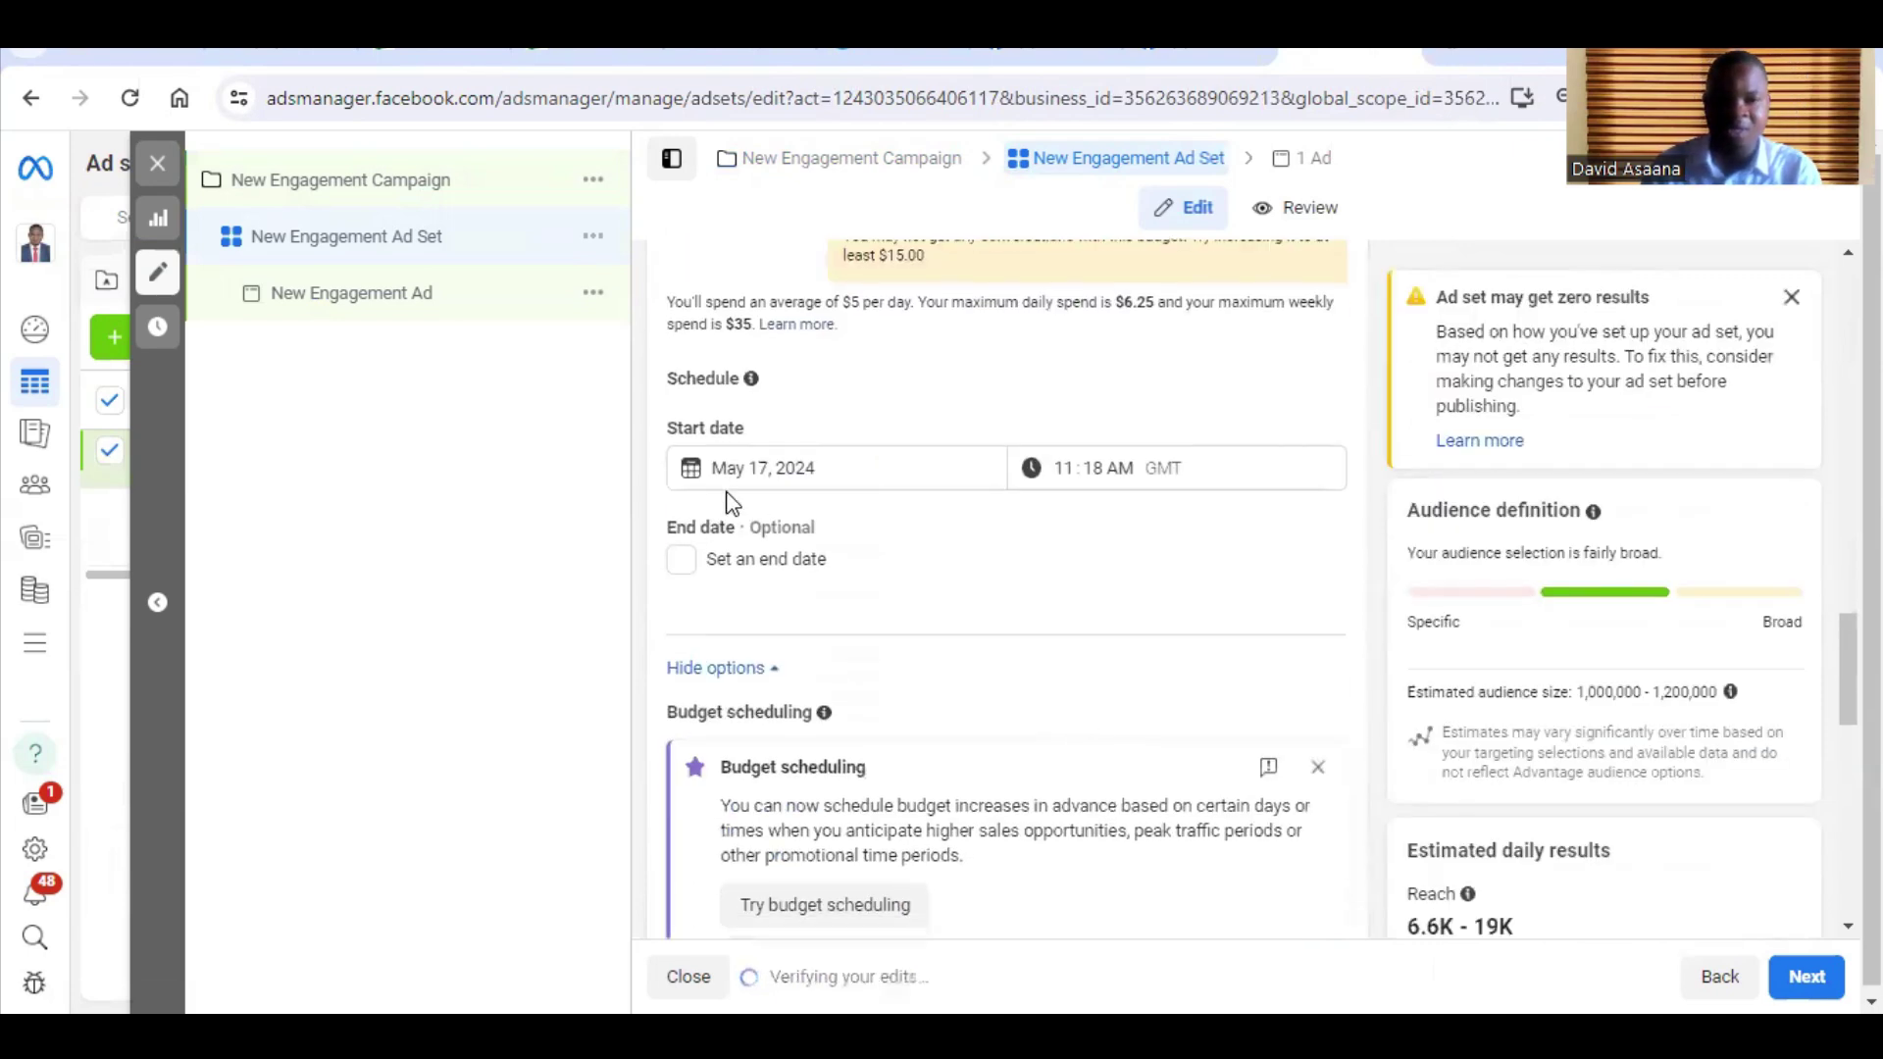
left_click(680, 563)
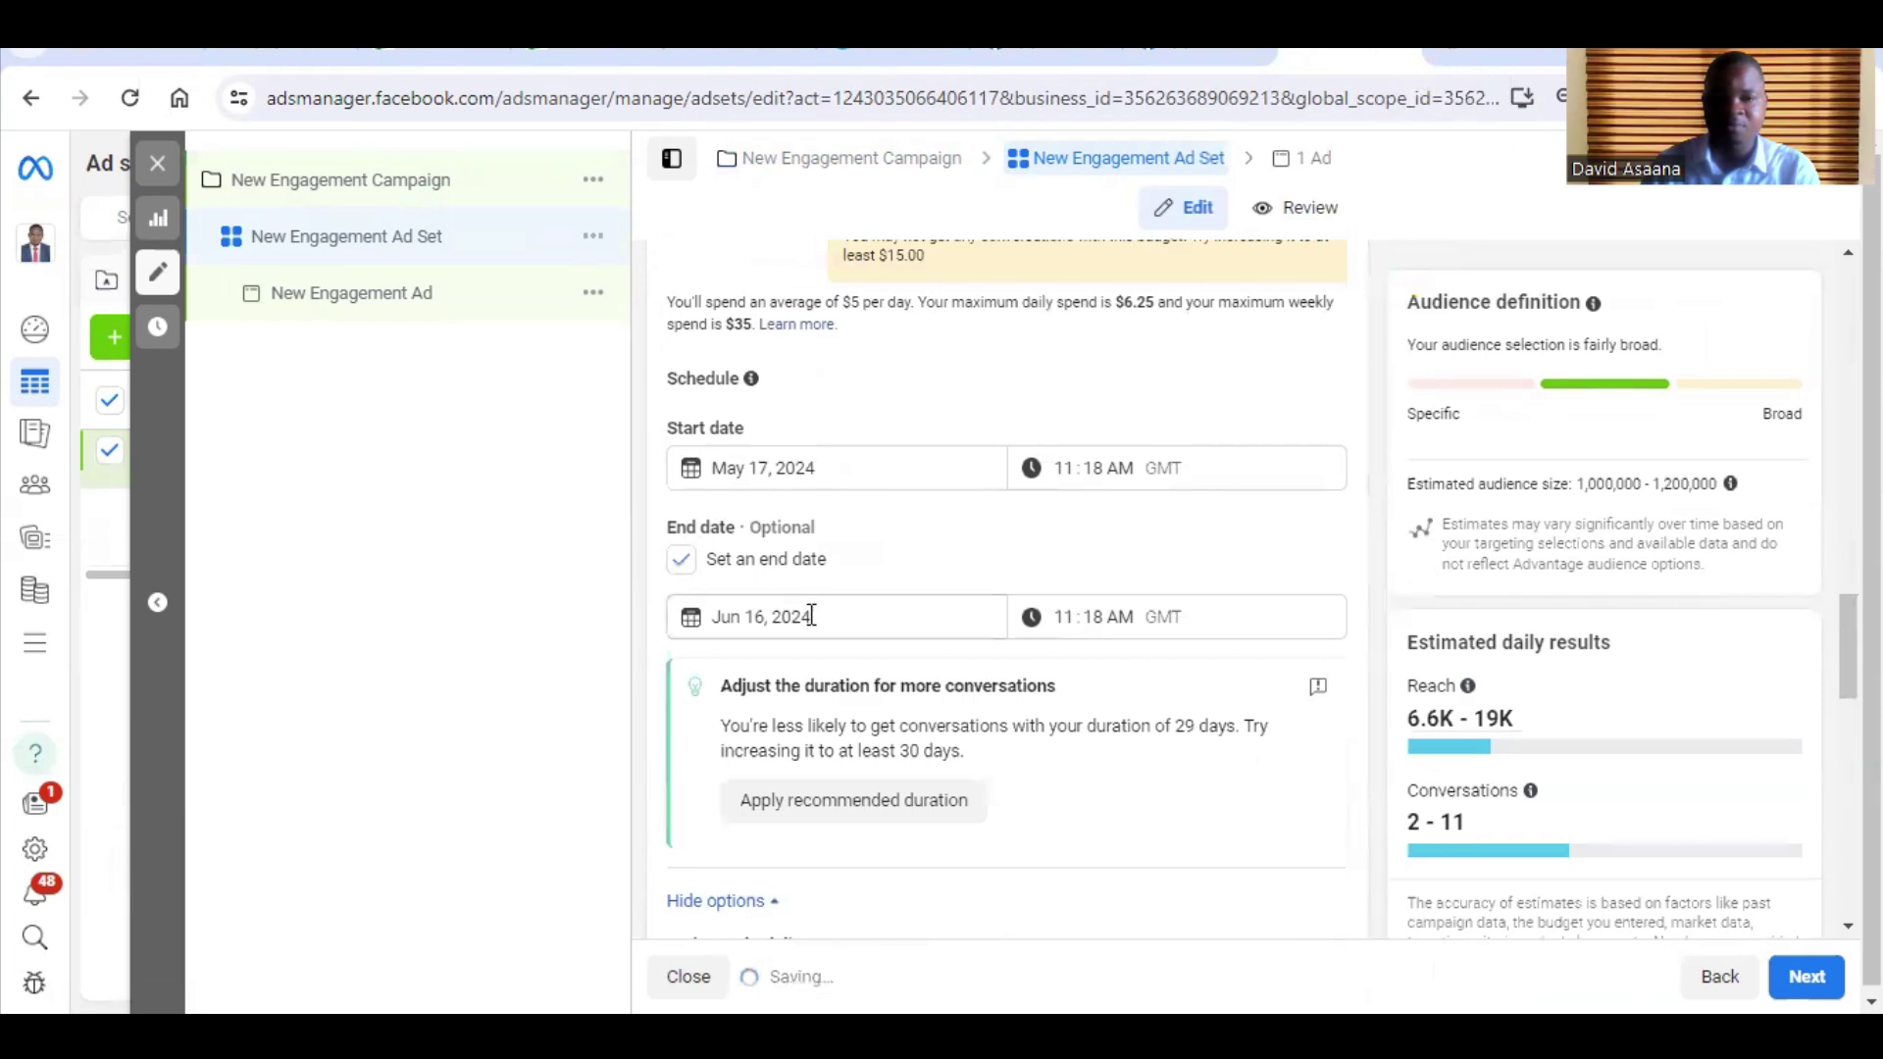
scroll(873, 620, "down", 4)
scroll(886, 618, "down", 10)
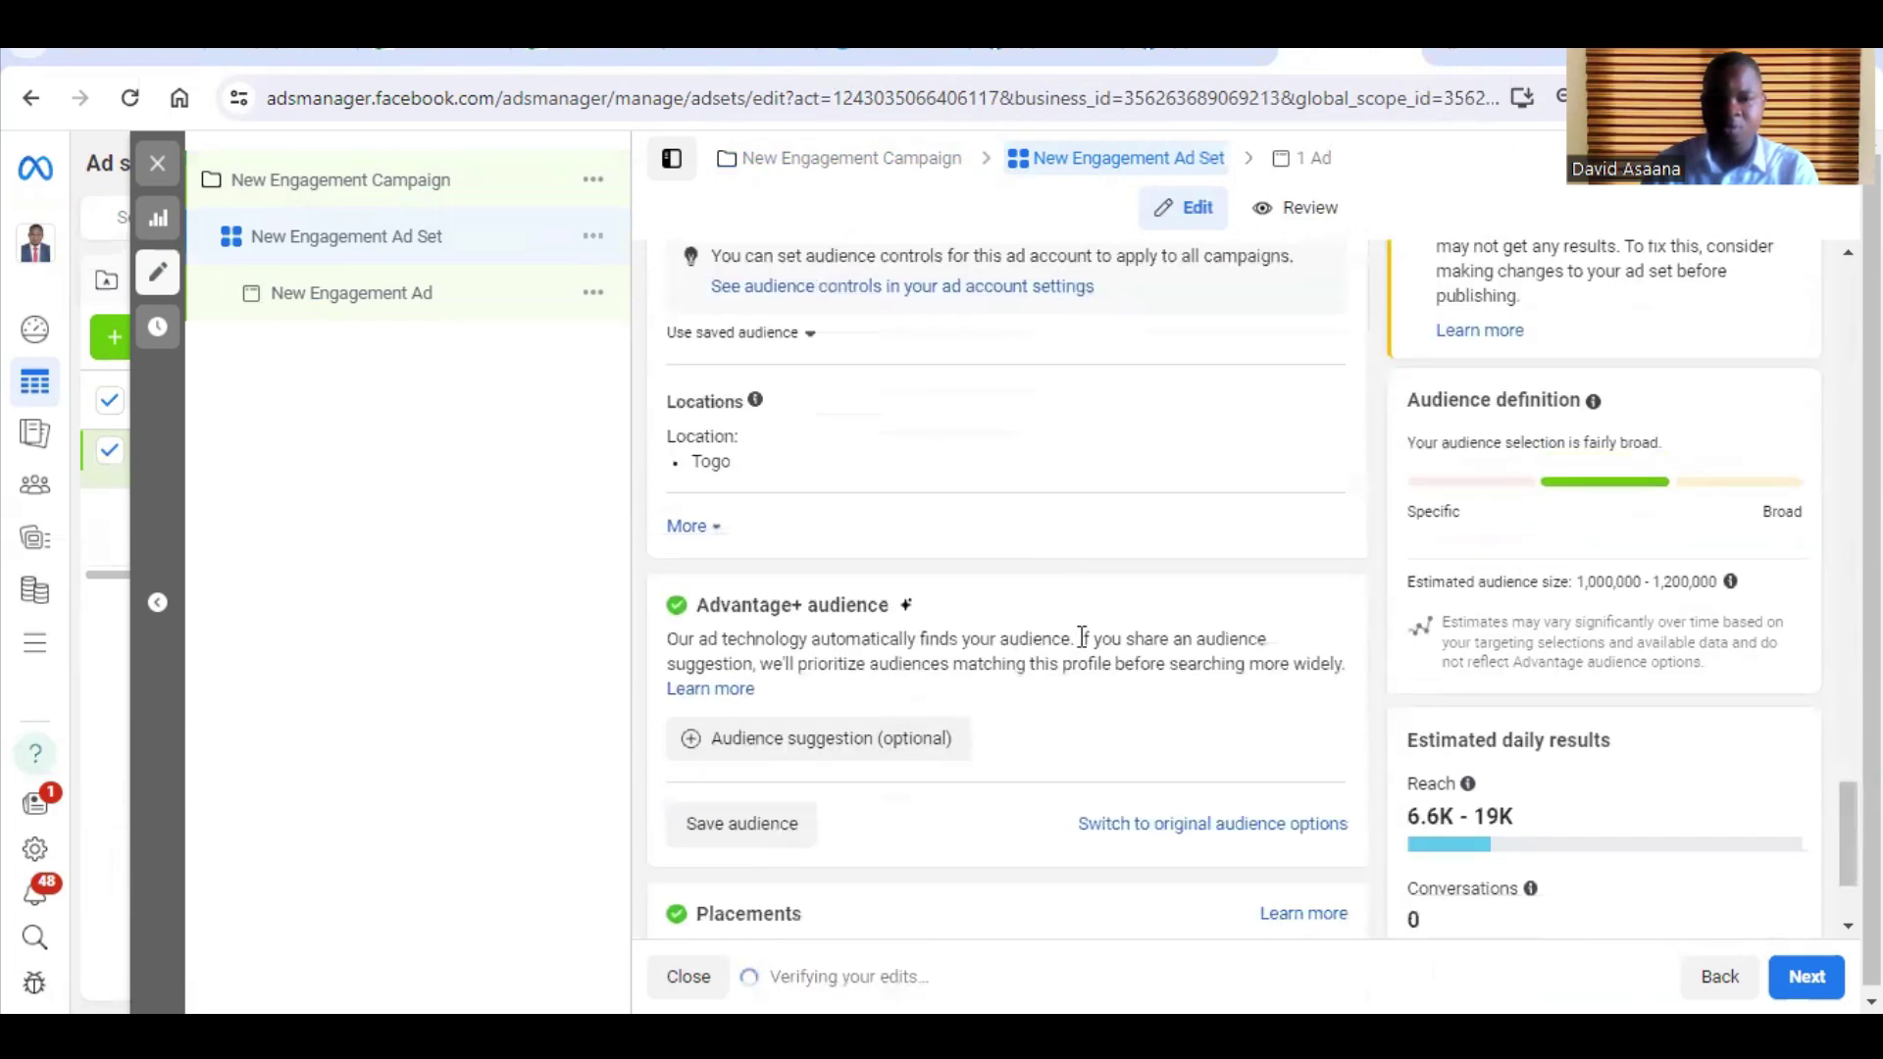
scroll(871, 724, "down", 1)
scroll(916, 449, "up", 7)
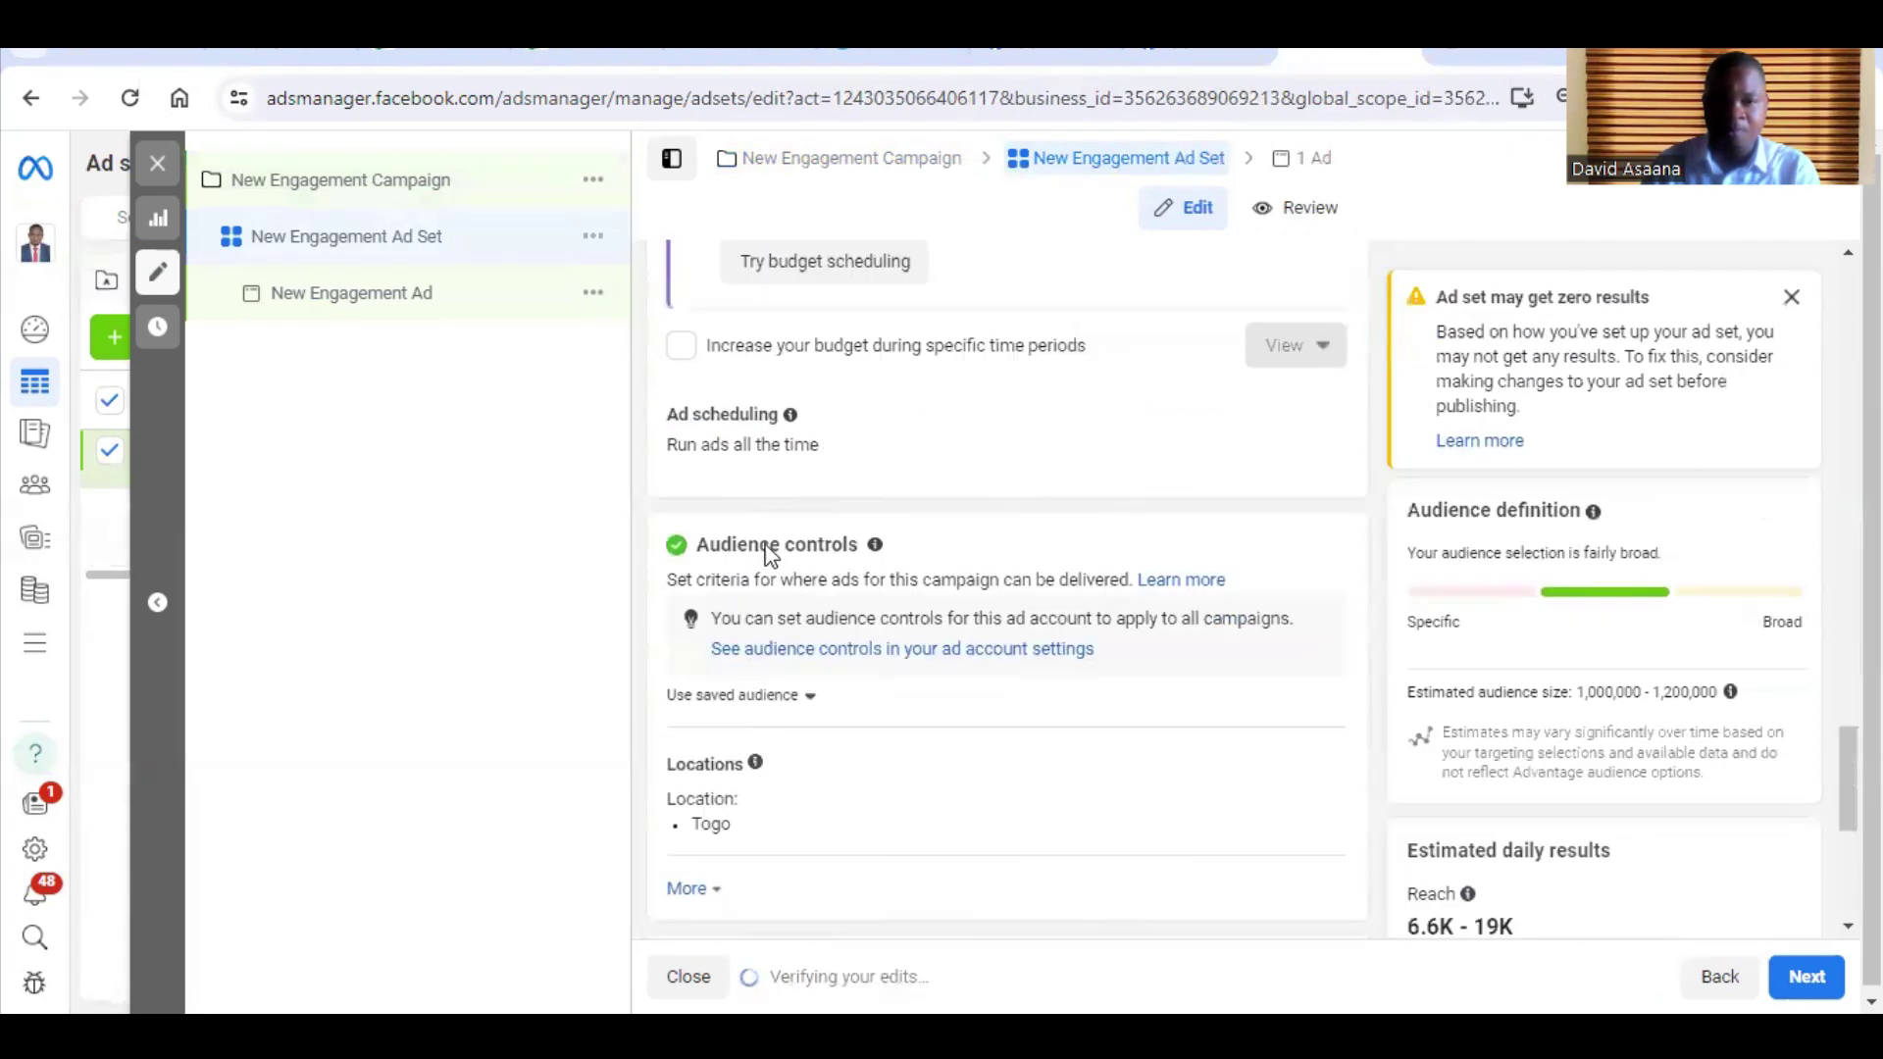
scroll(950, 505, "down", 5)
scroll(950, 505, "down", 1)
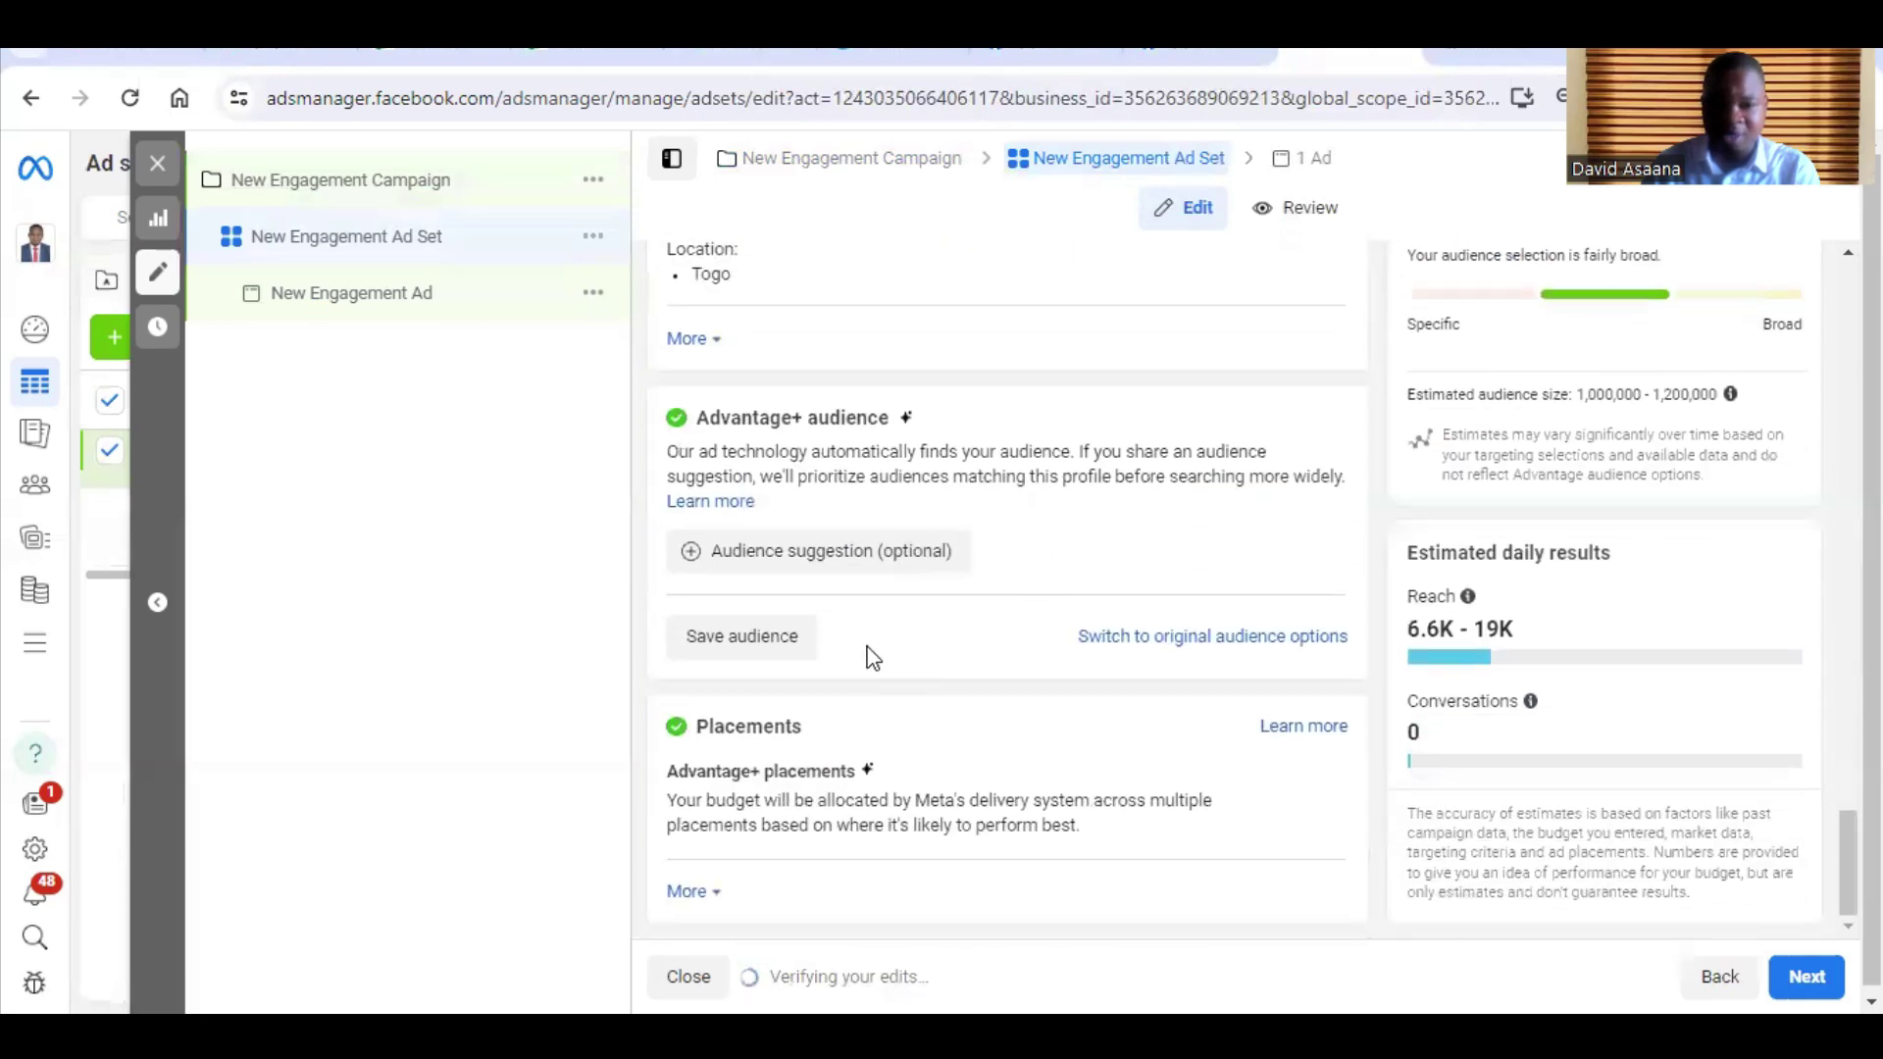
- Switch to original audience options and apply saved audience 'Facebook ads setup' (Greater Accra, 25–65+)
left_click(1265, 638)
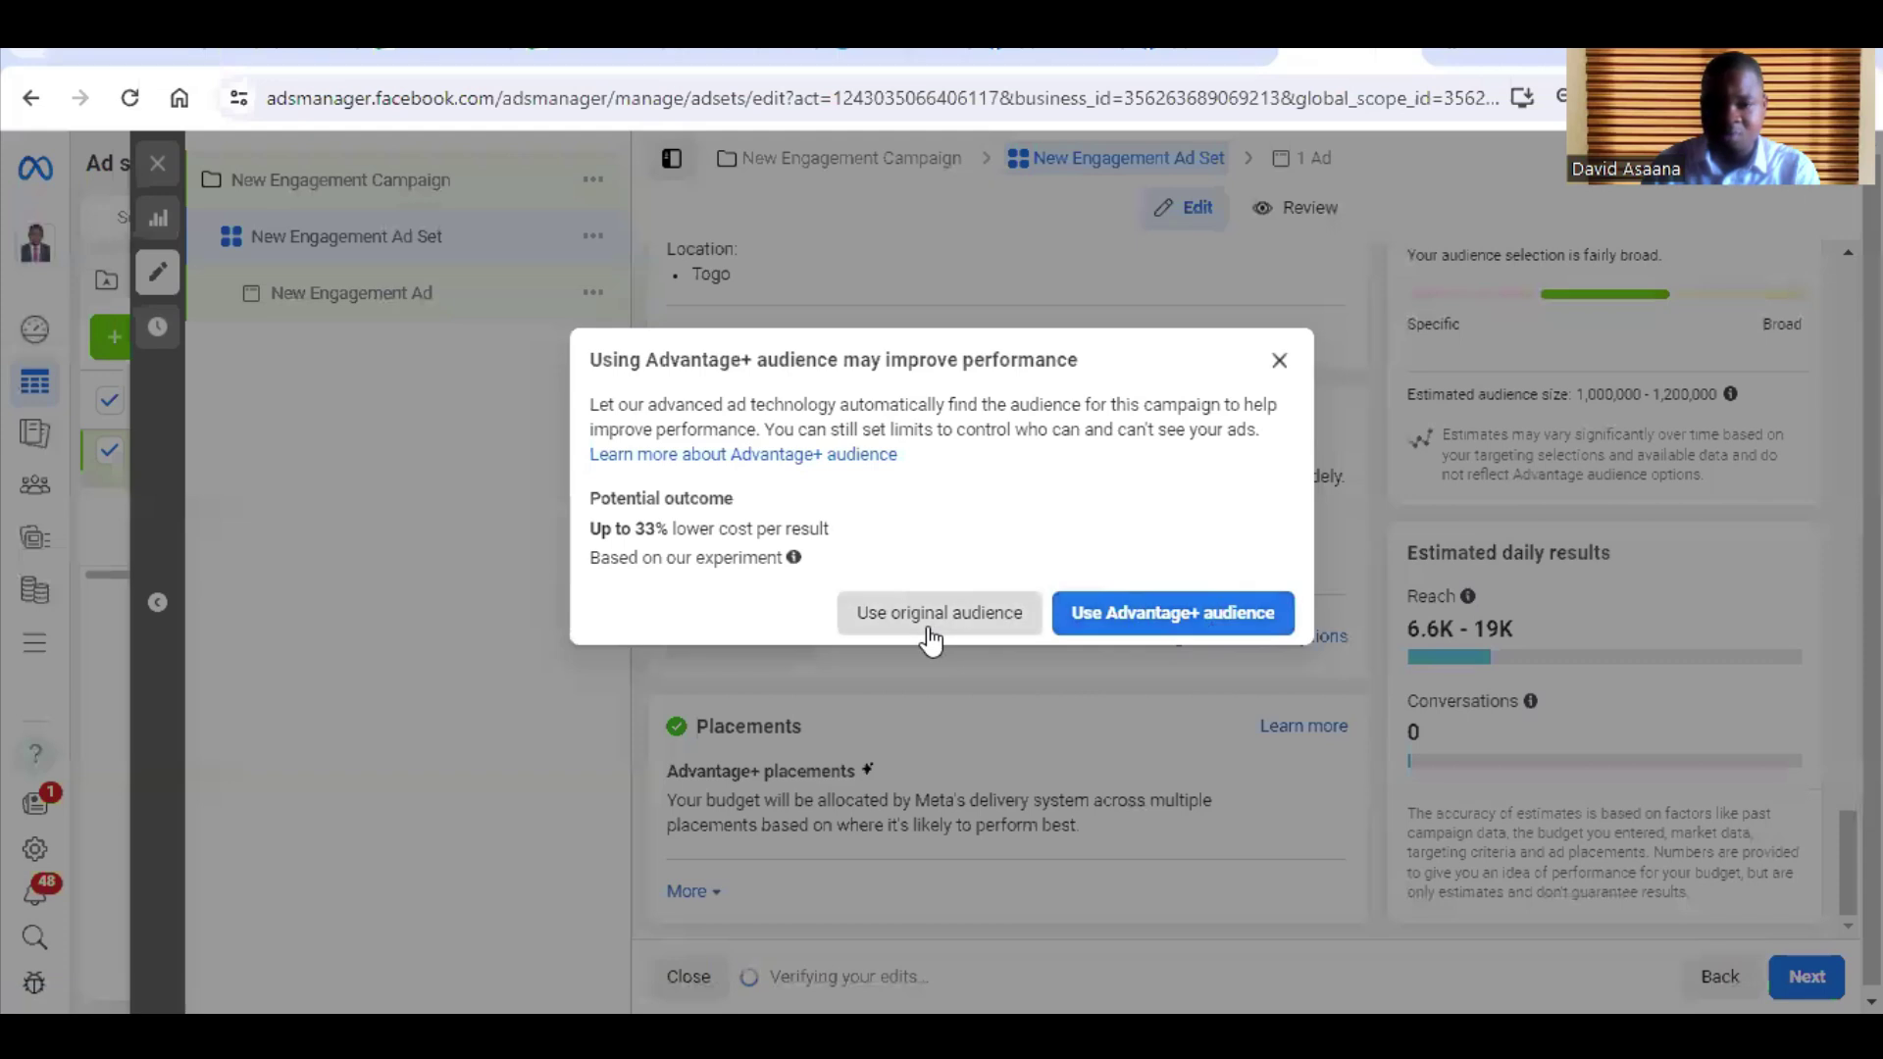
left_click(930, 615)
scroll(1284, 653, "down", 10)
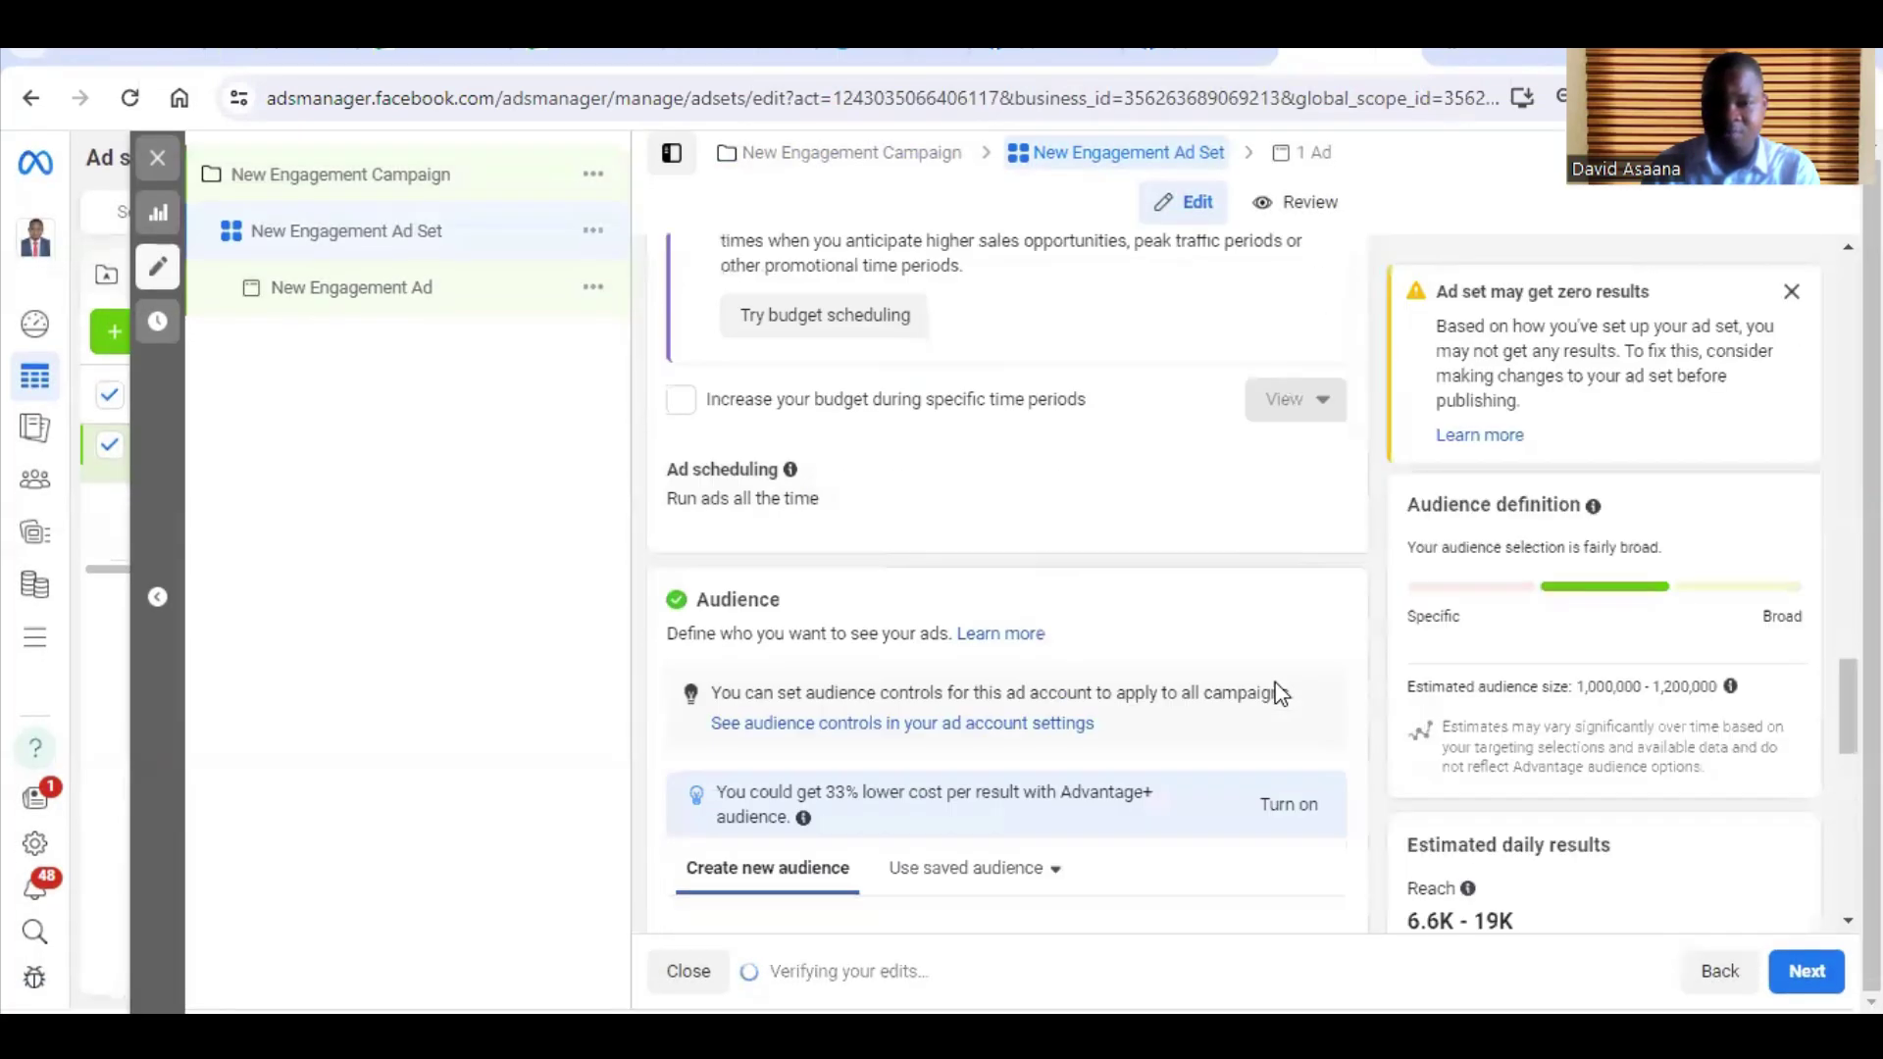
scroll(1135, 575, "up", 4)
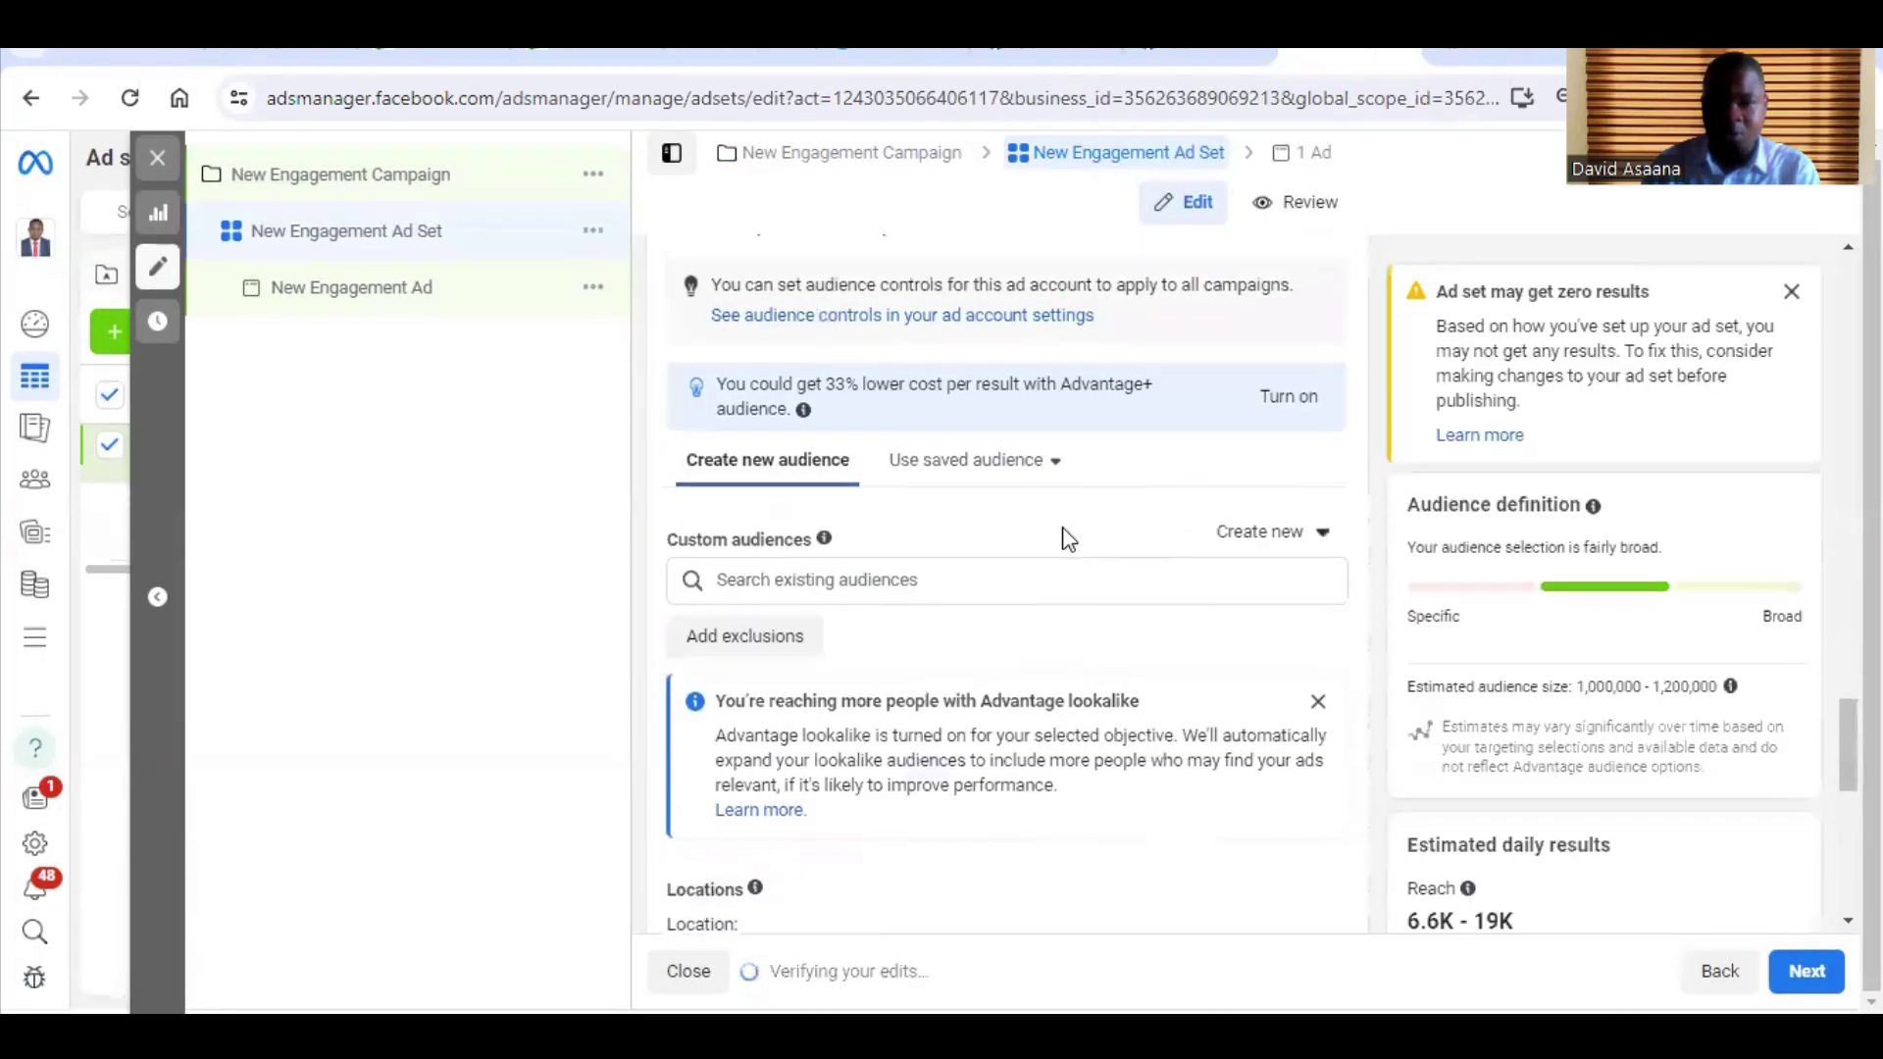
left_click(989, 477)
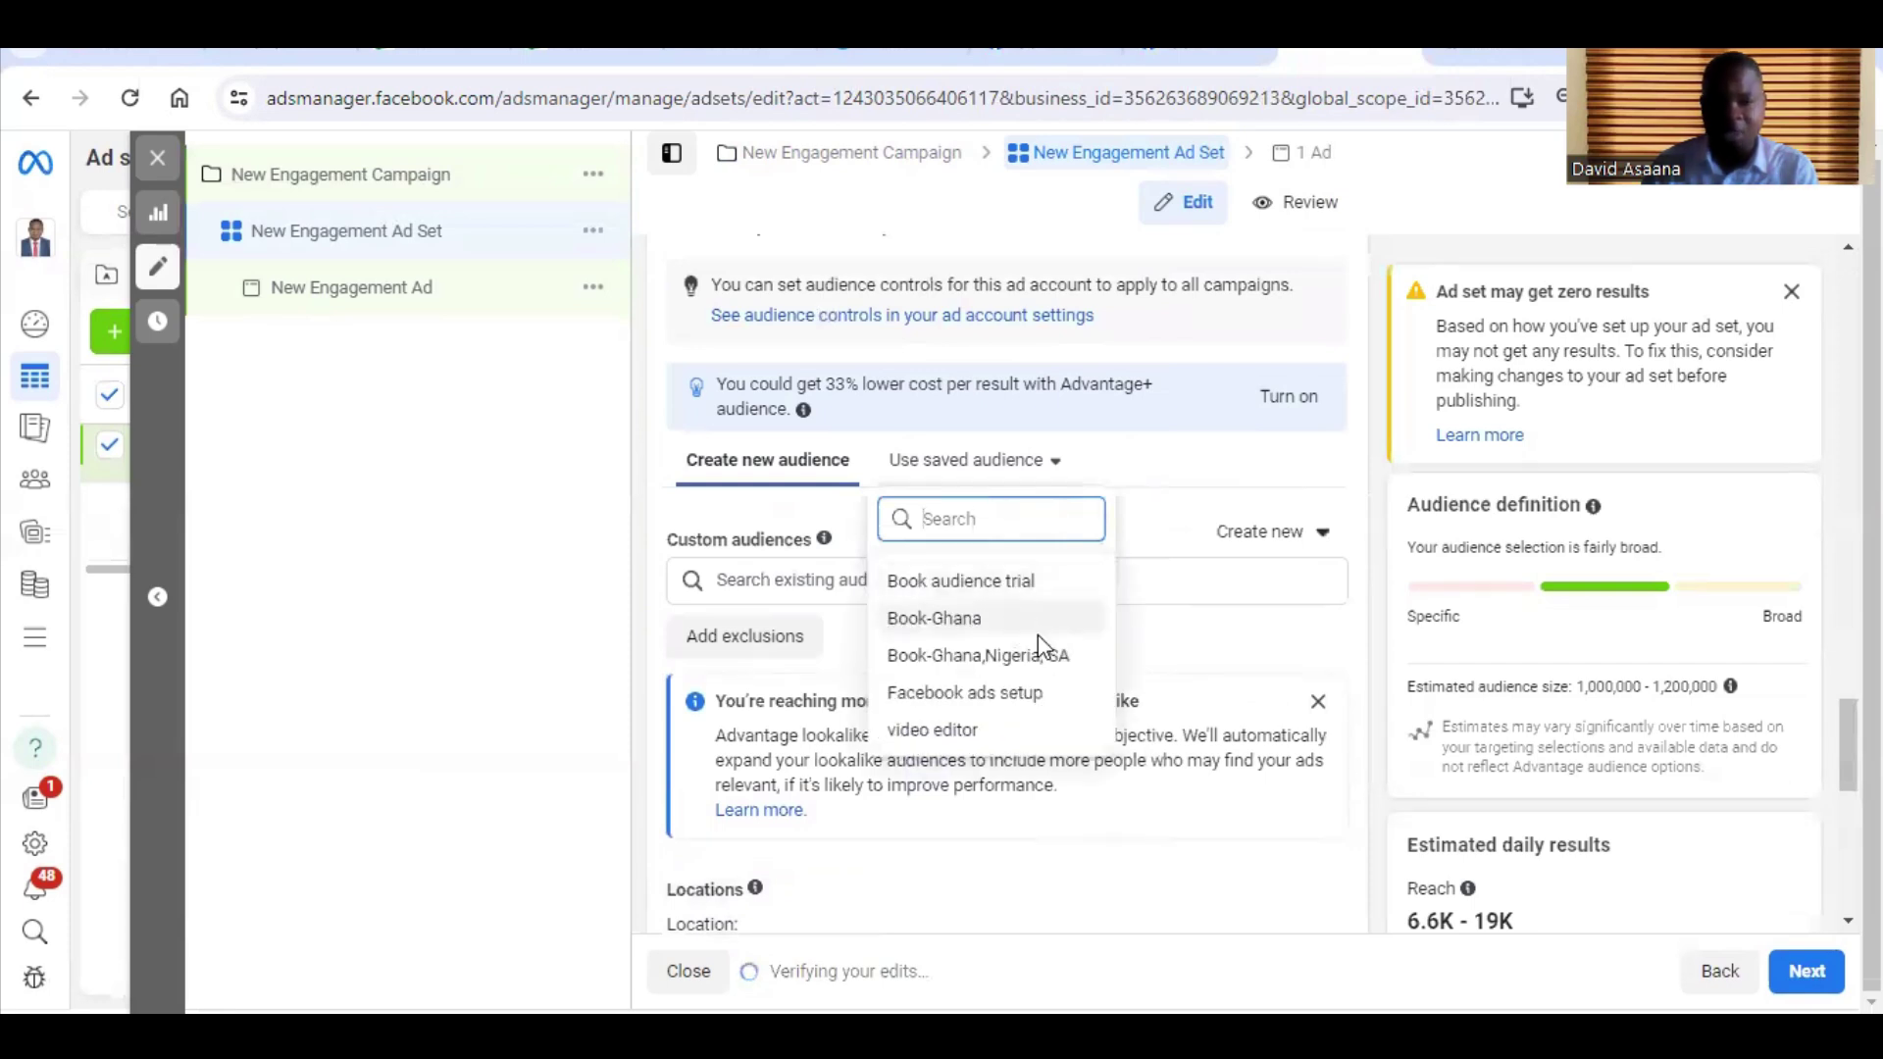
left_click(1038, 695)
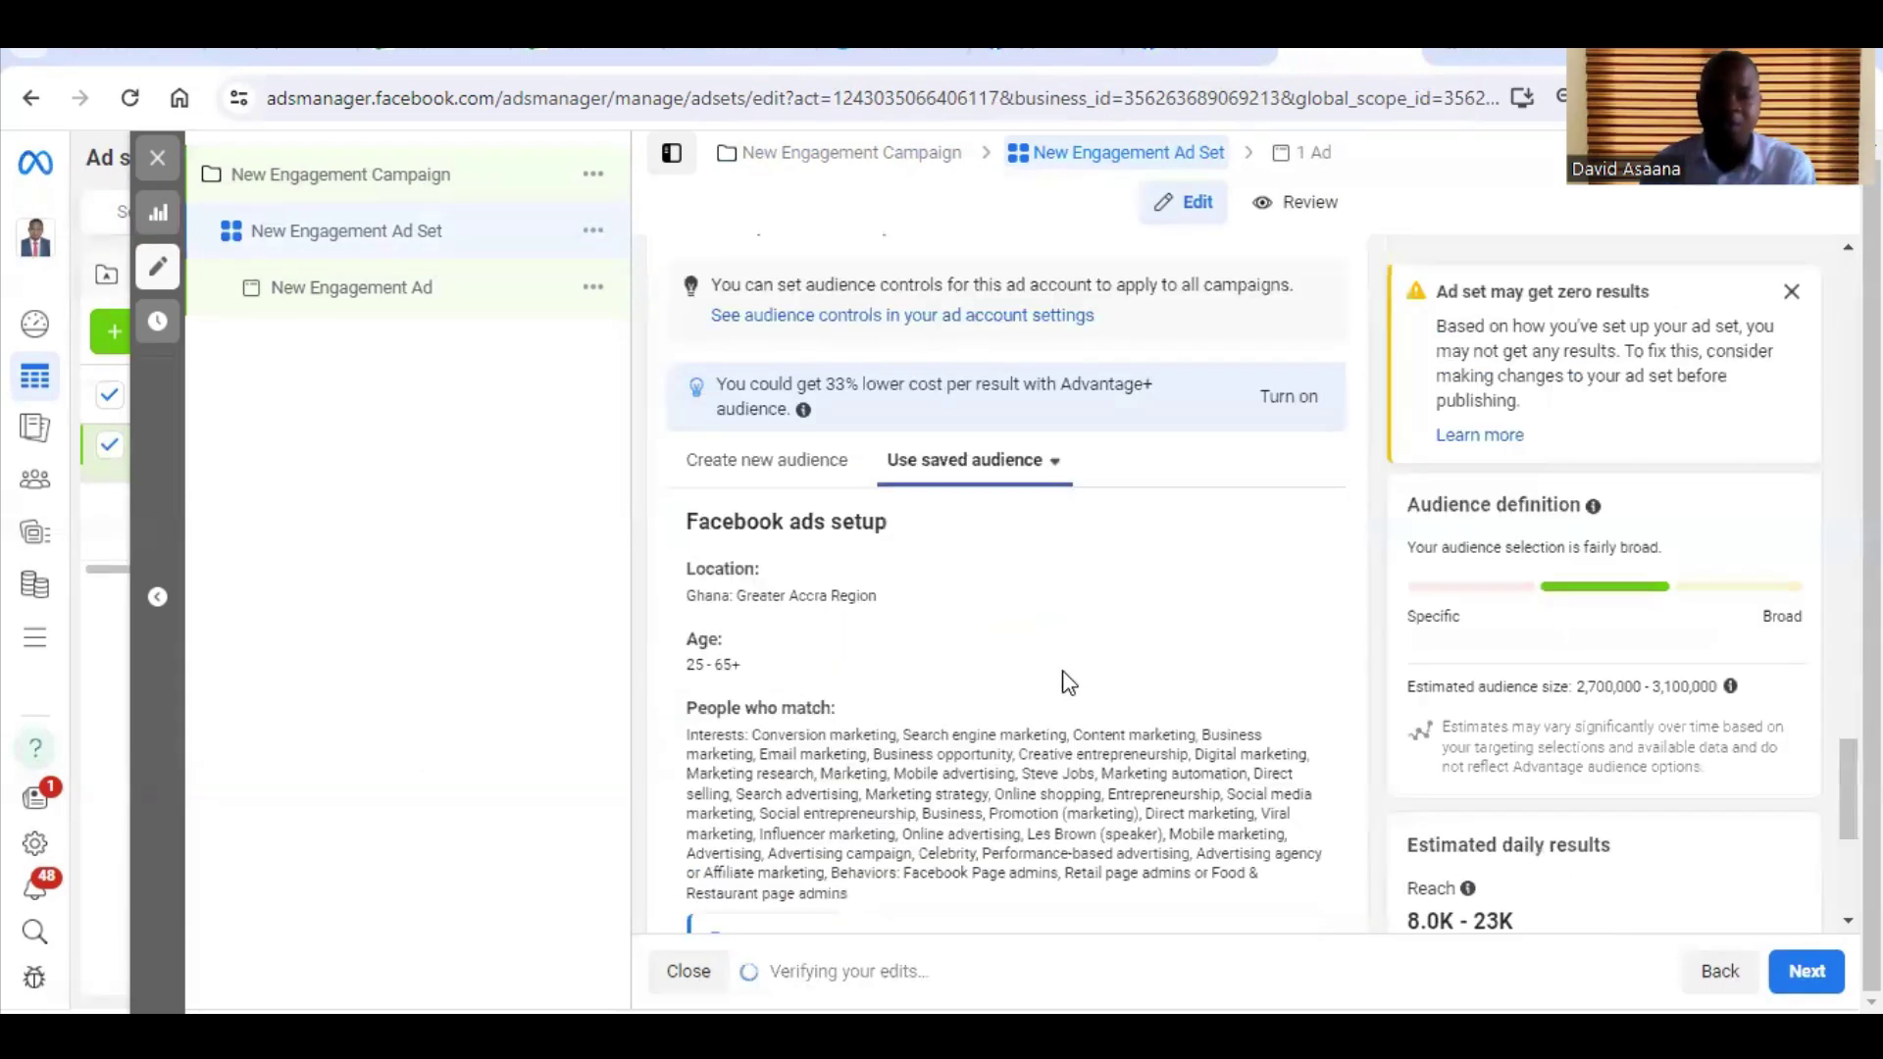
scroll(1068, 656, "down", 5)
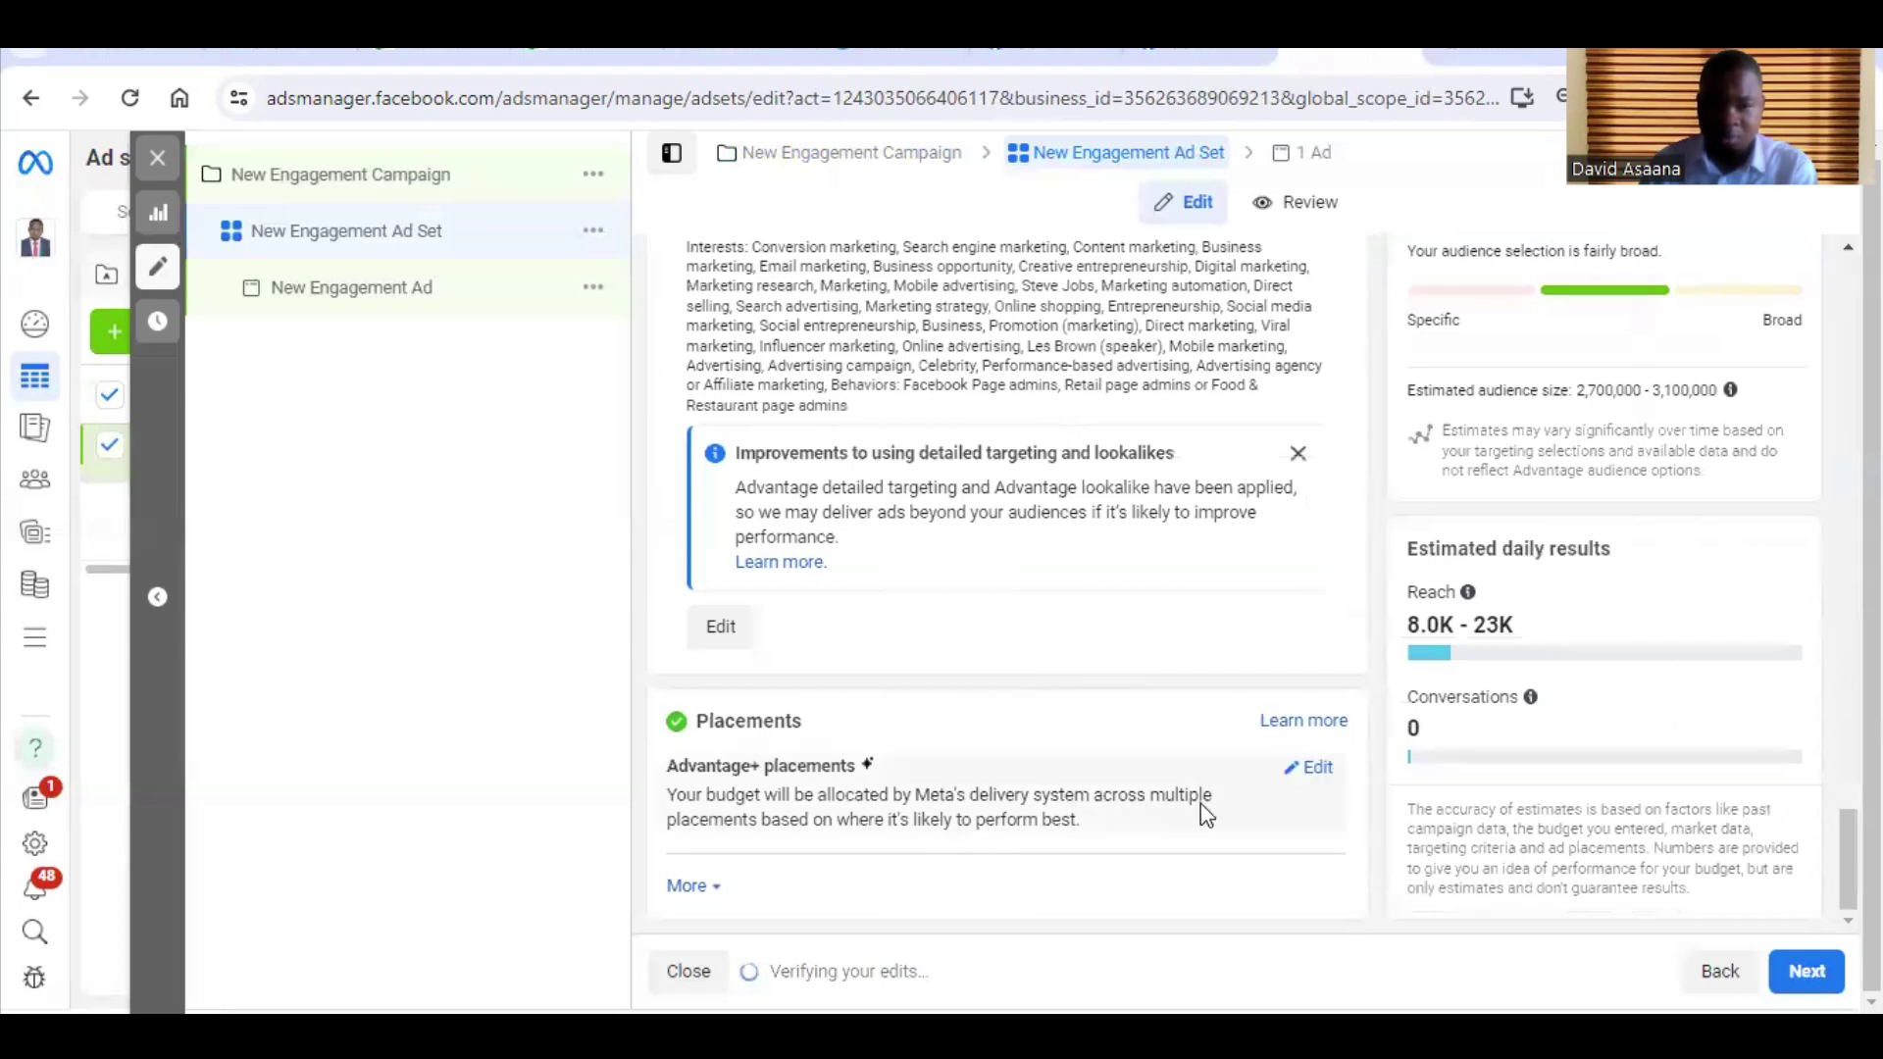
- Switch to Manual placements with Audience Network unchecked and continue to the ad
left_click(1308, 768)
scroll(784, 746, "down", 1)
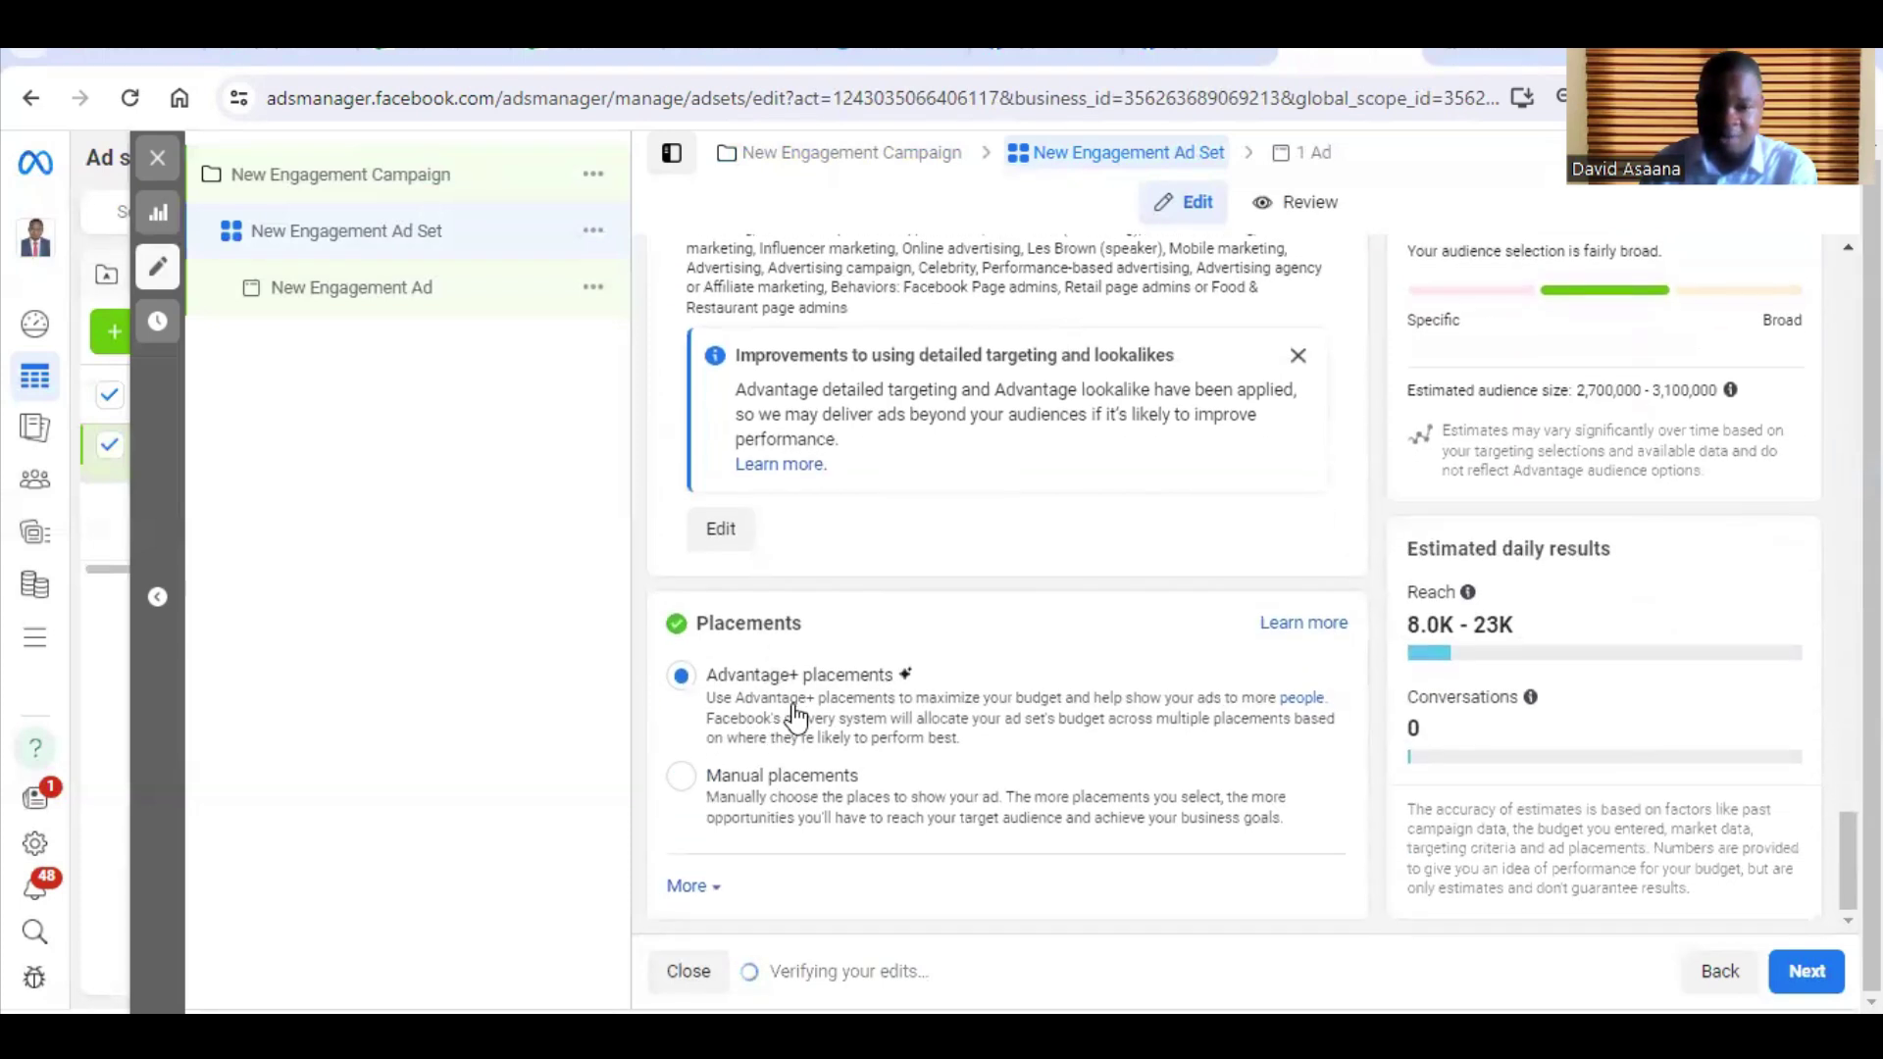
left_click(681, 777)
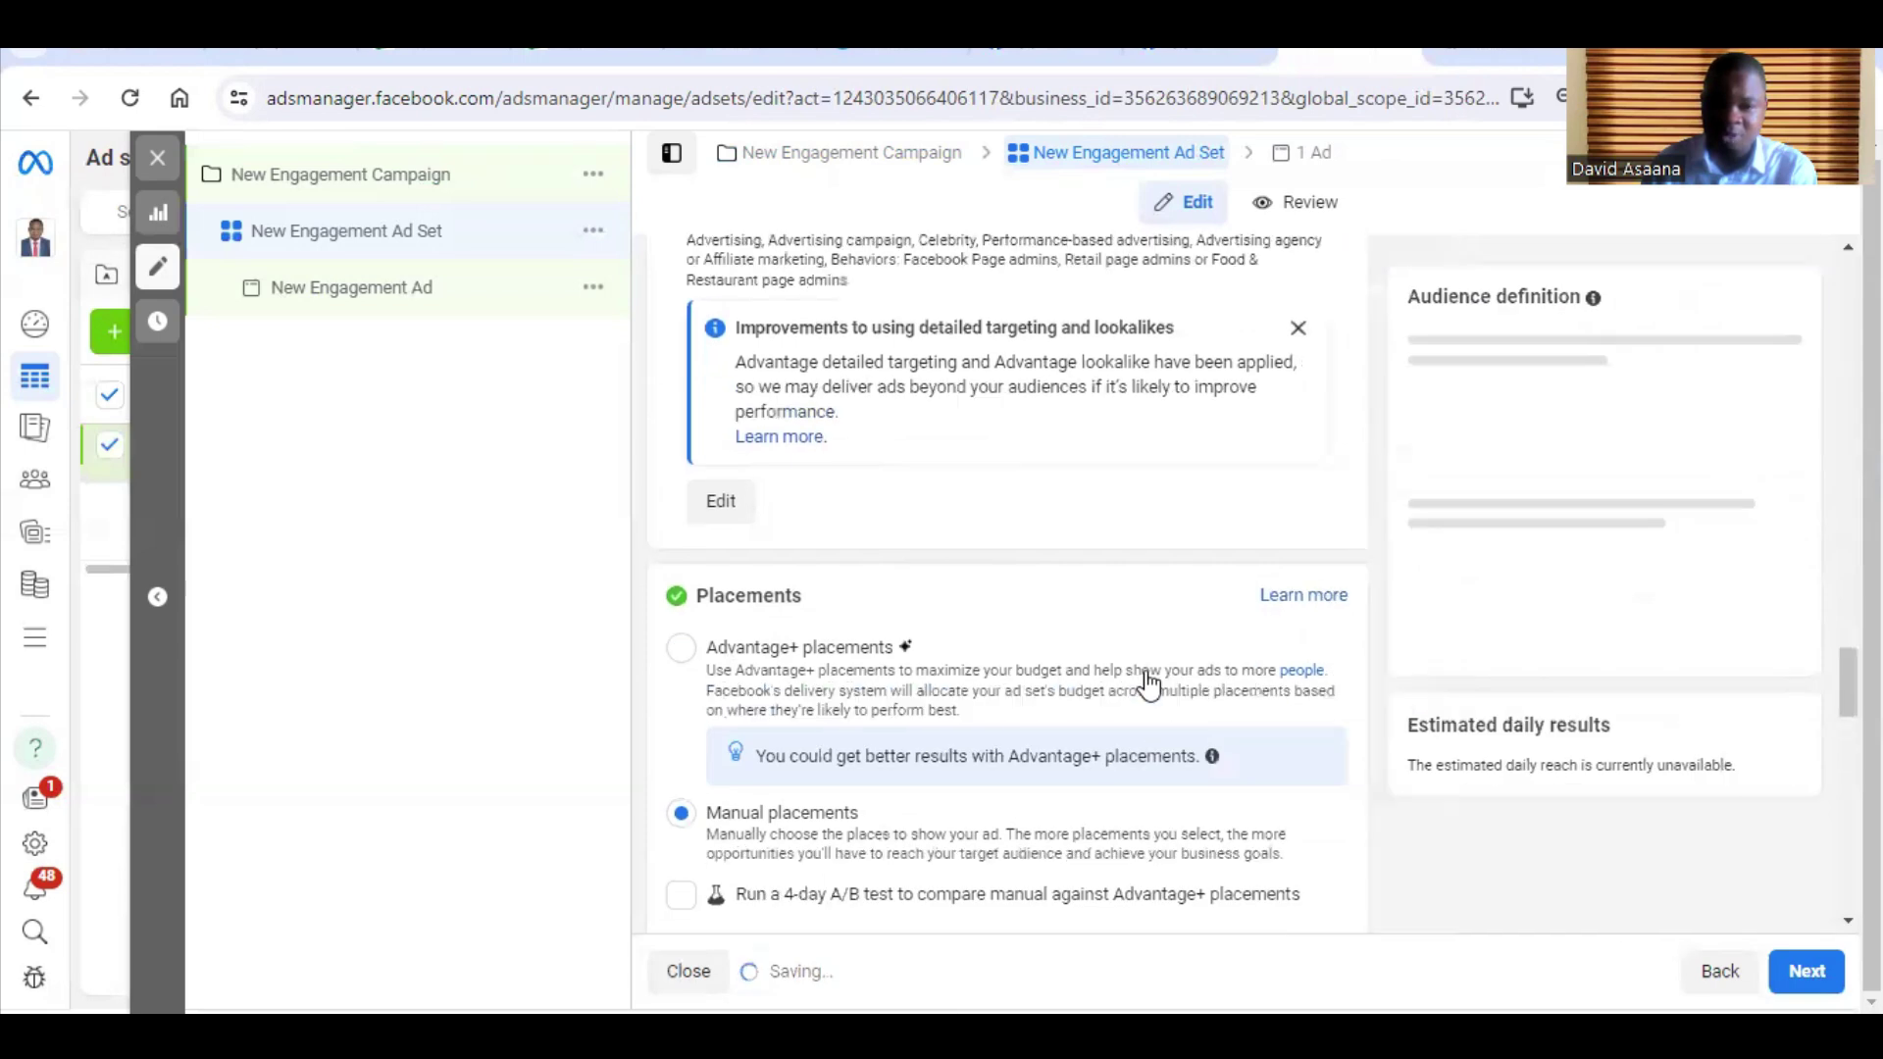
scroll(1154, 632, "down", 5)
left_click(681, 468)
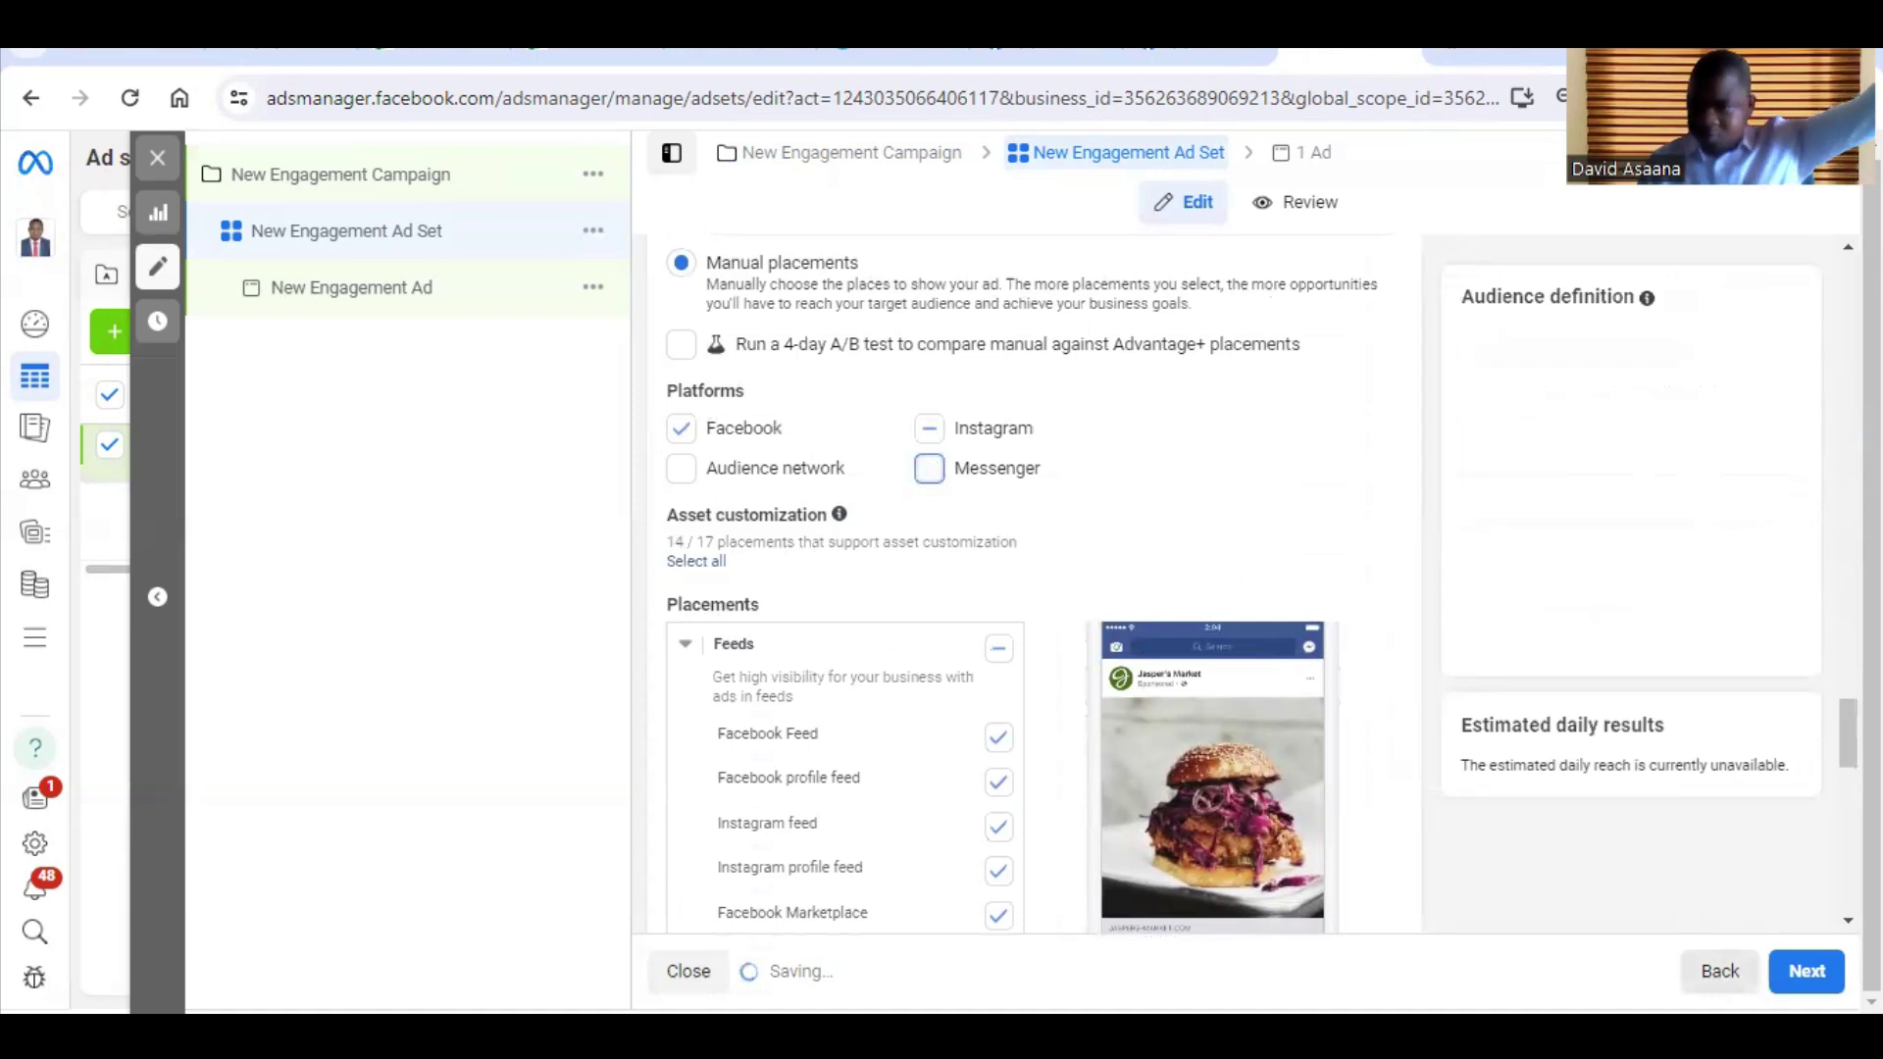
left_click(1804, 971)
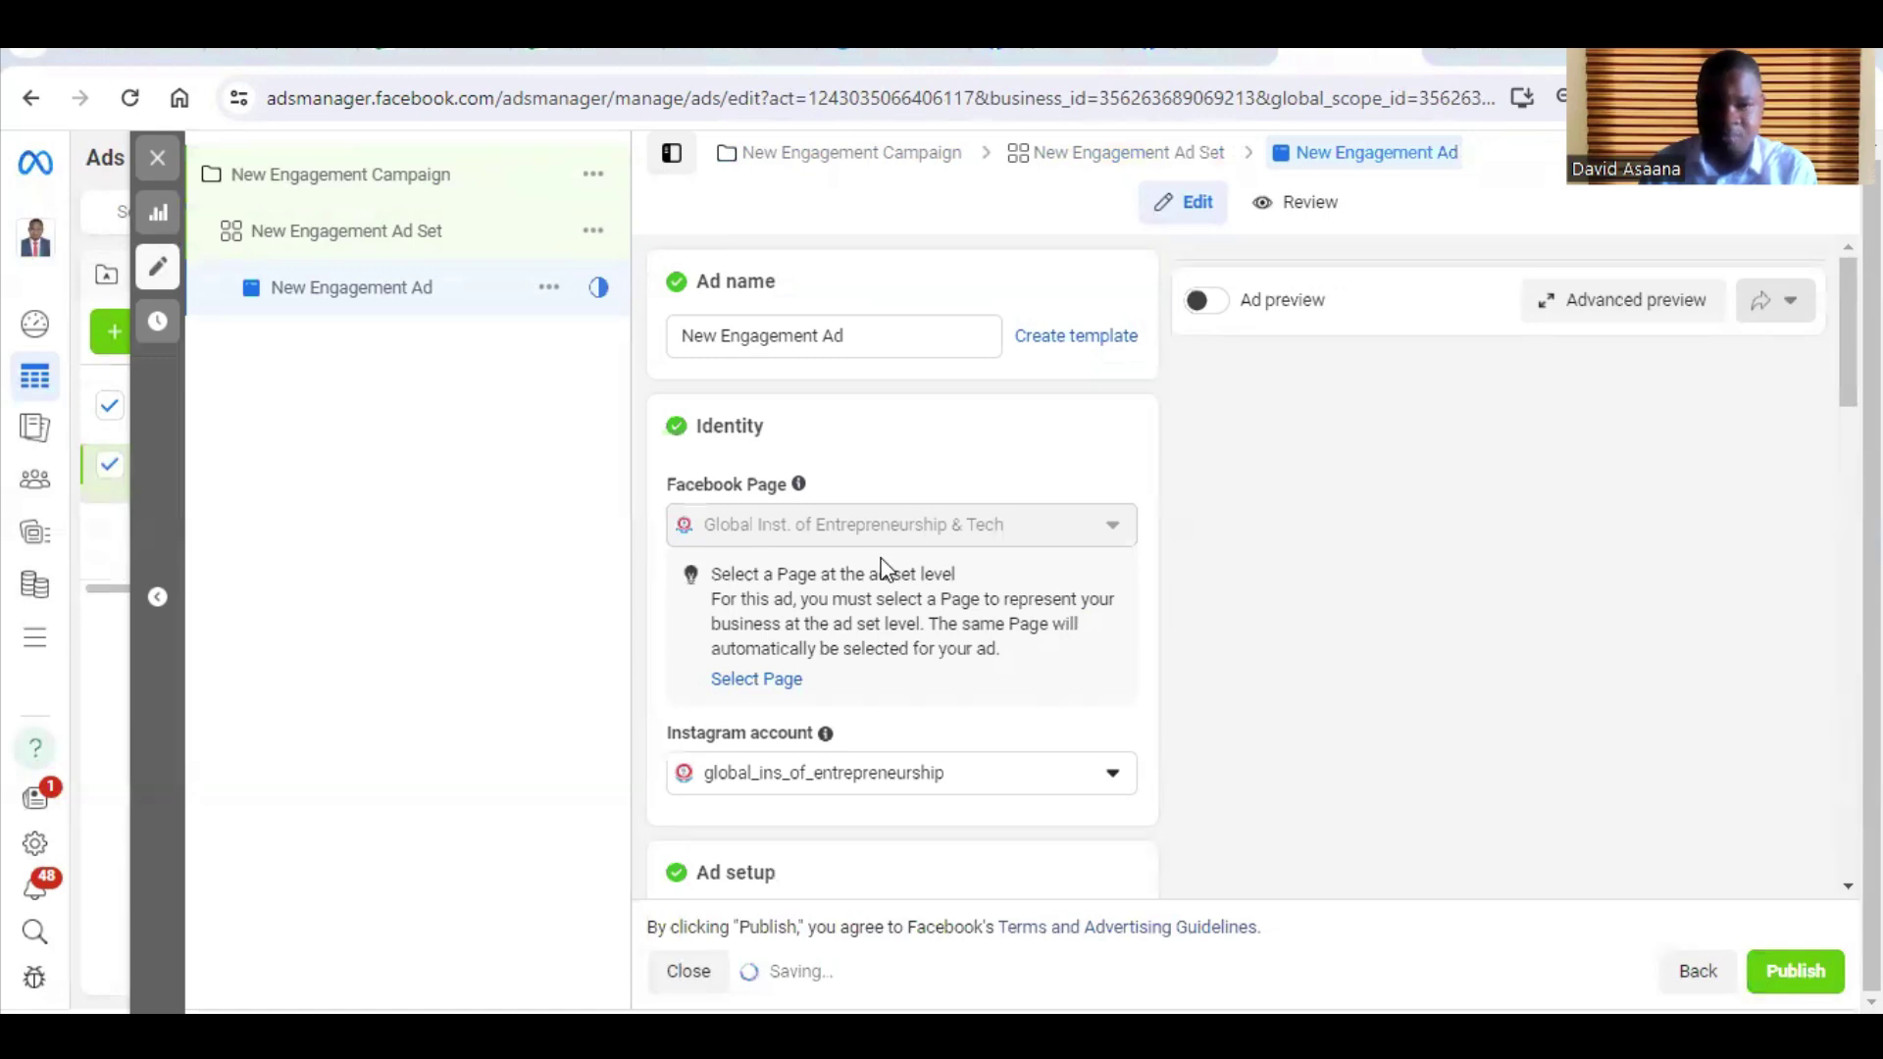
- Look over the ad's Add media options and close them without adding anything
scroll(814, 589, "down", 5)
scroll(863, 687, "down", 3)
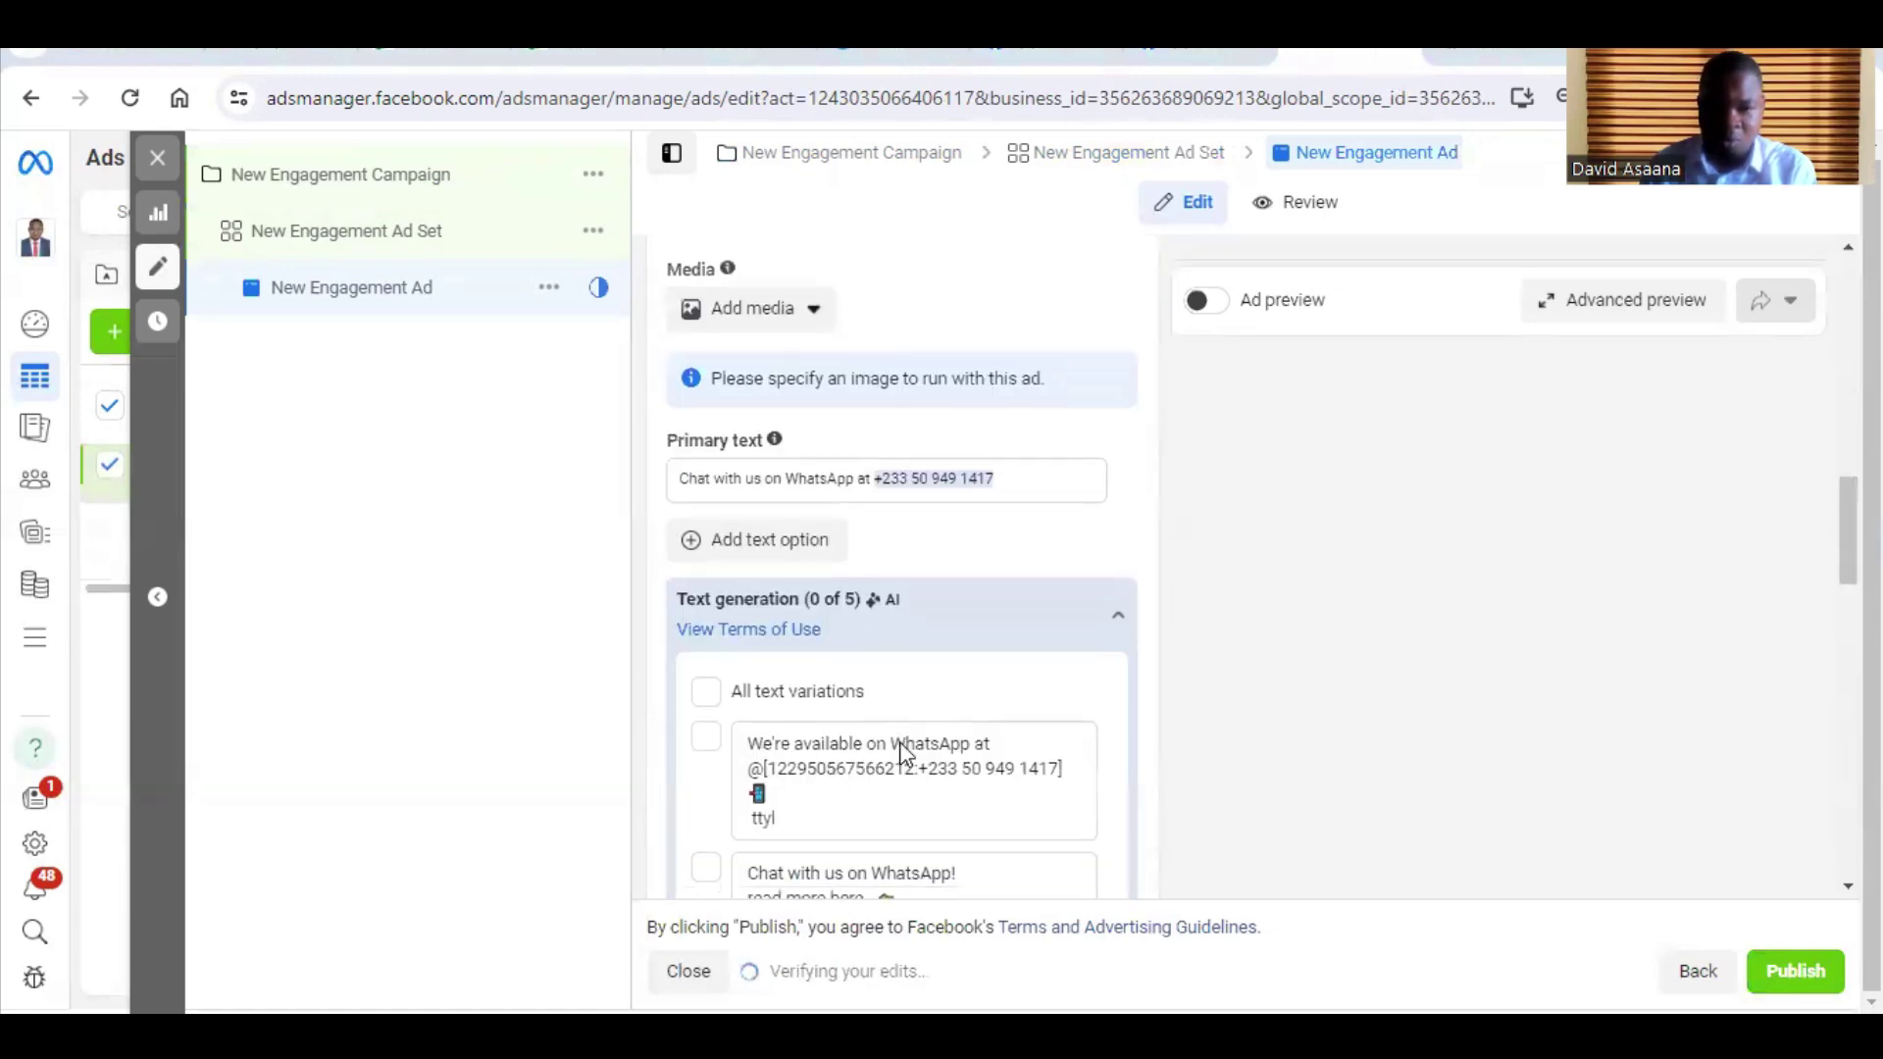
scroll(899, 743, "down", 2)
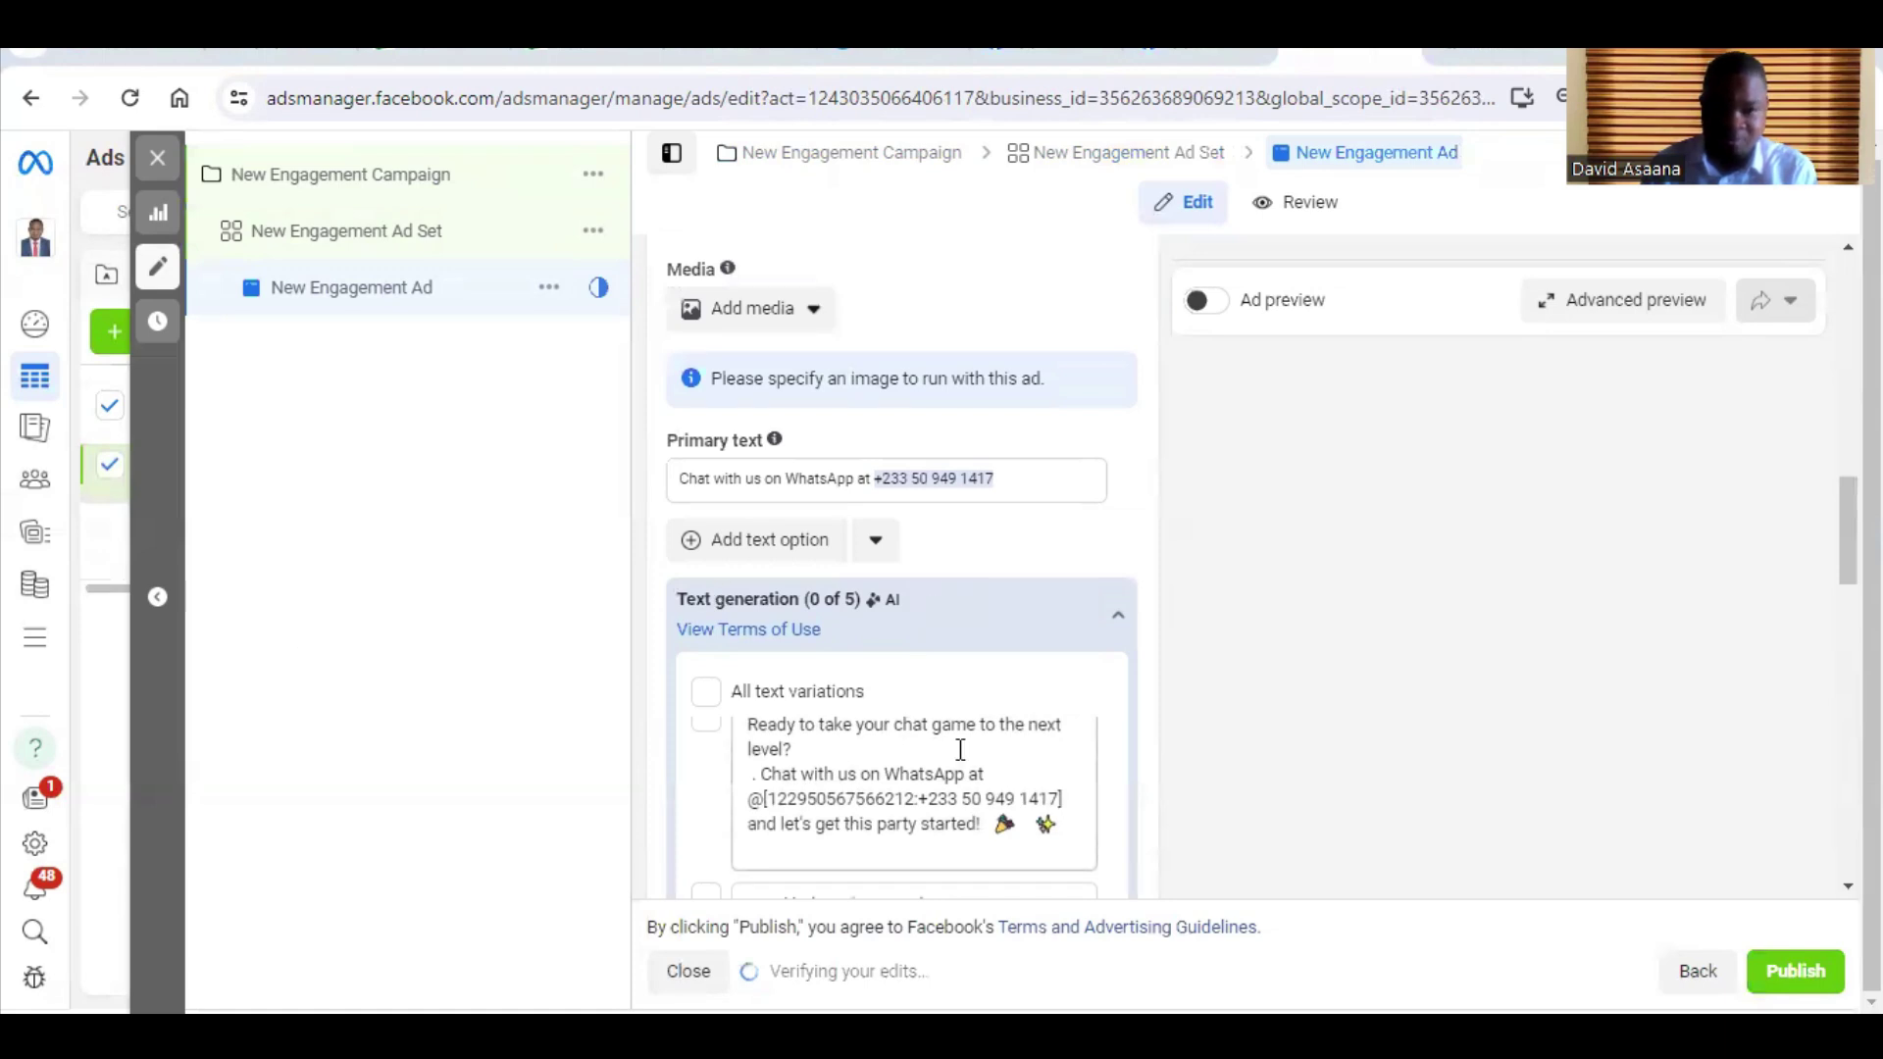
scroll(858, 547, "up", 10)
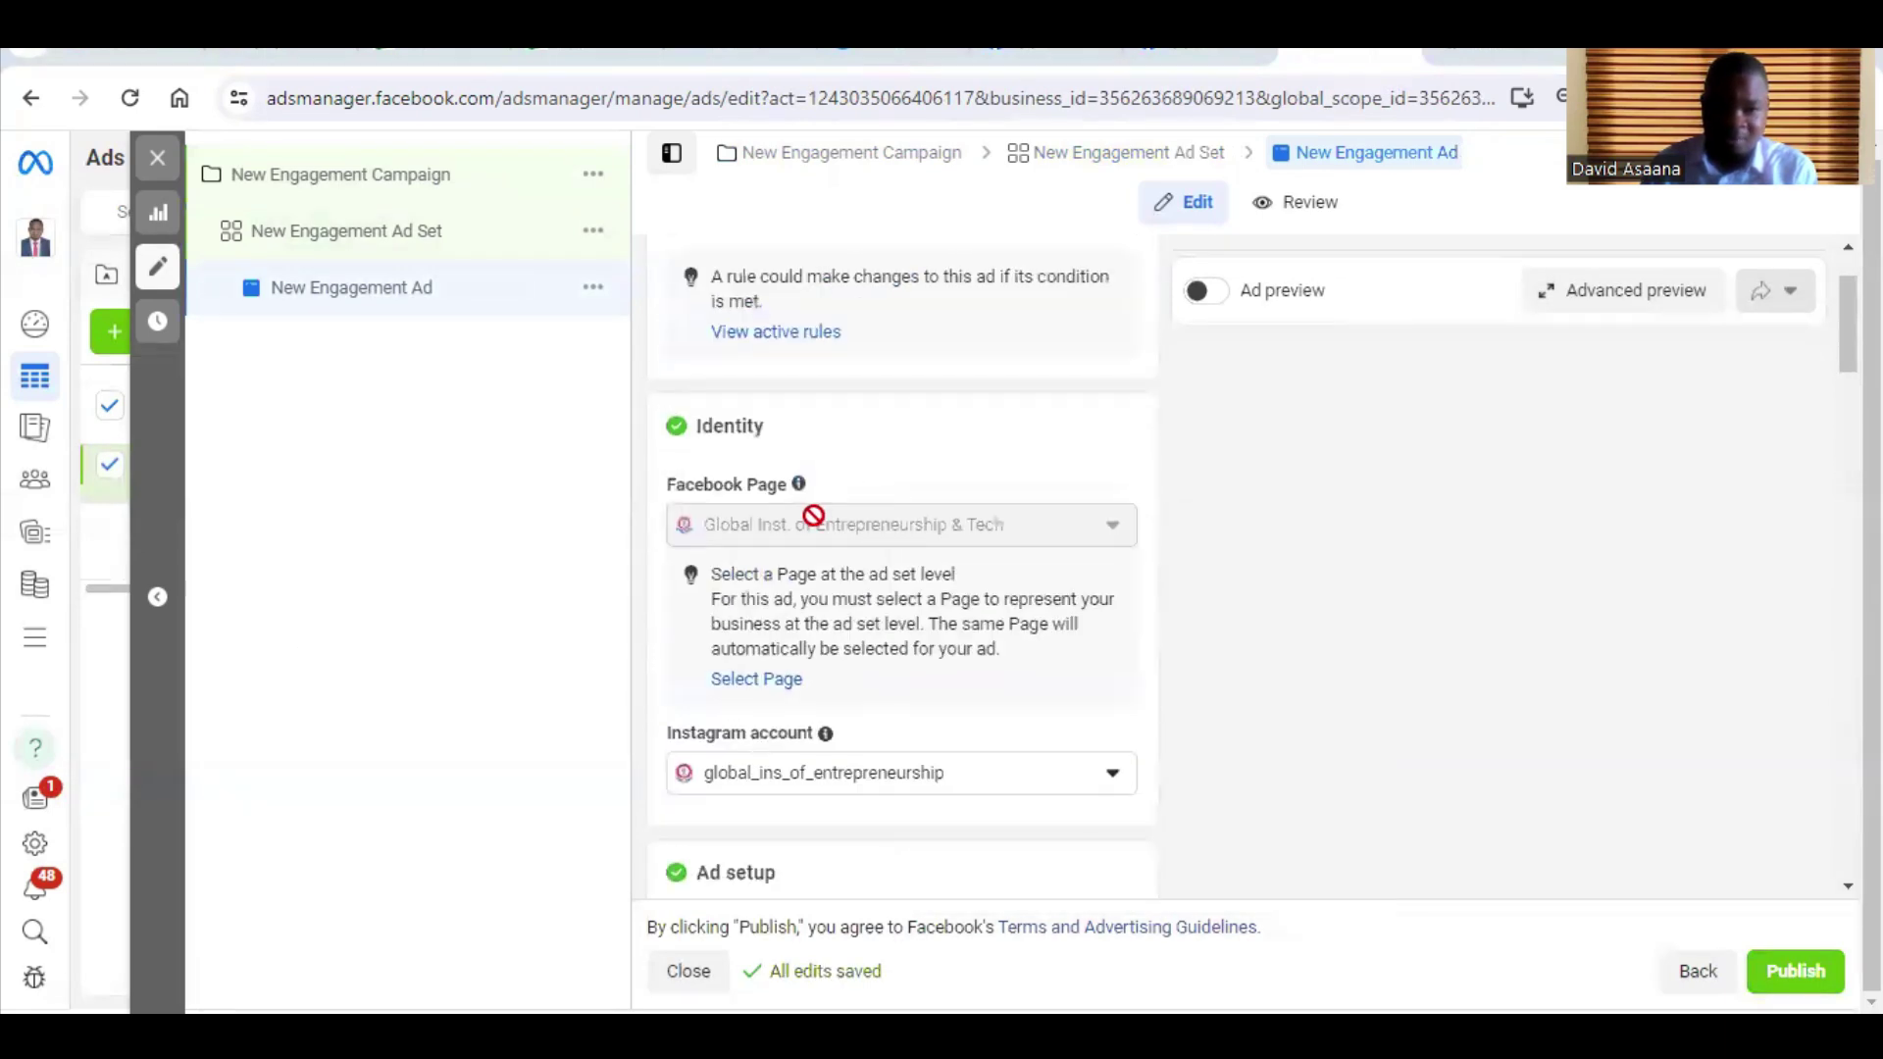
scroll(997, 622, "down", 6)
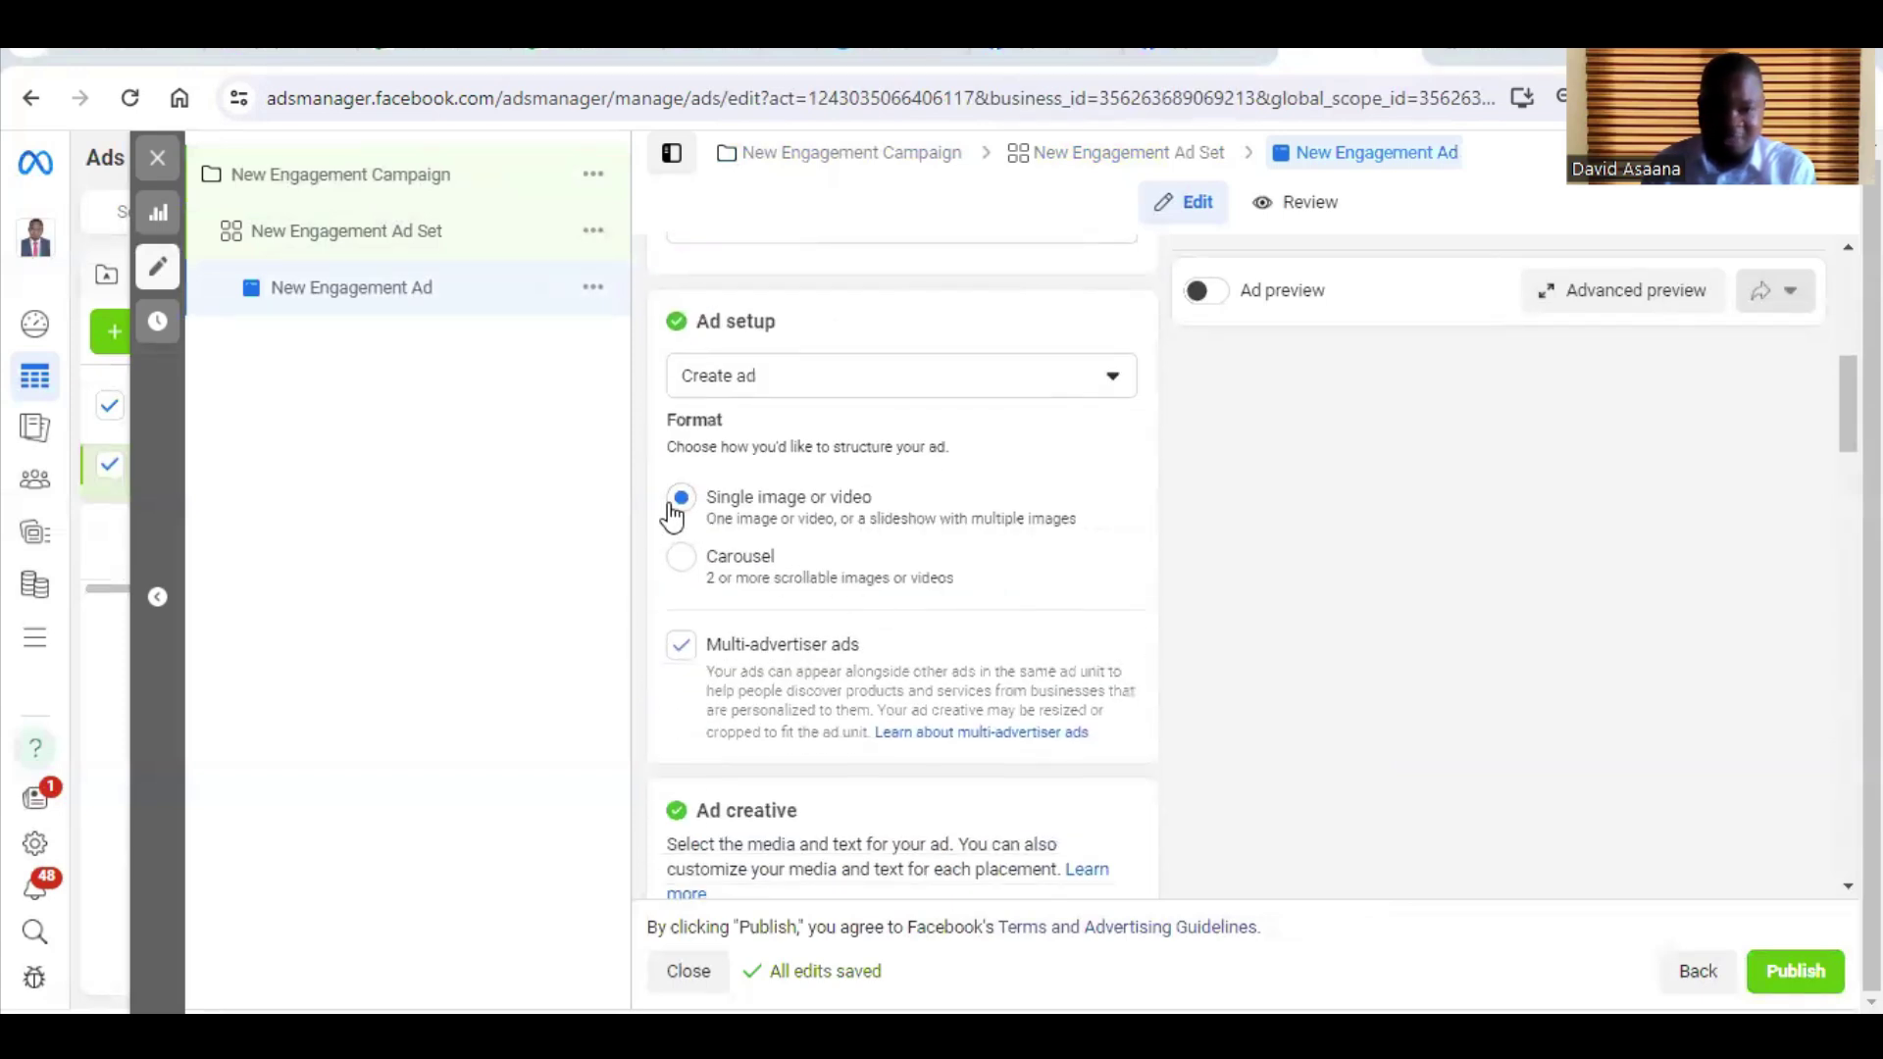
scroll(777, 522, "down", 4)
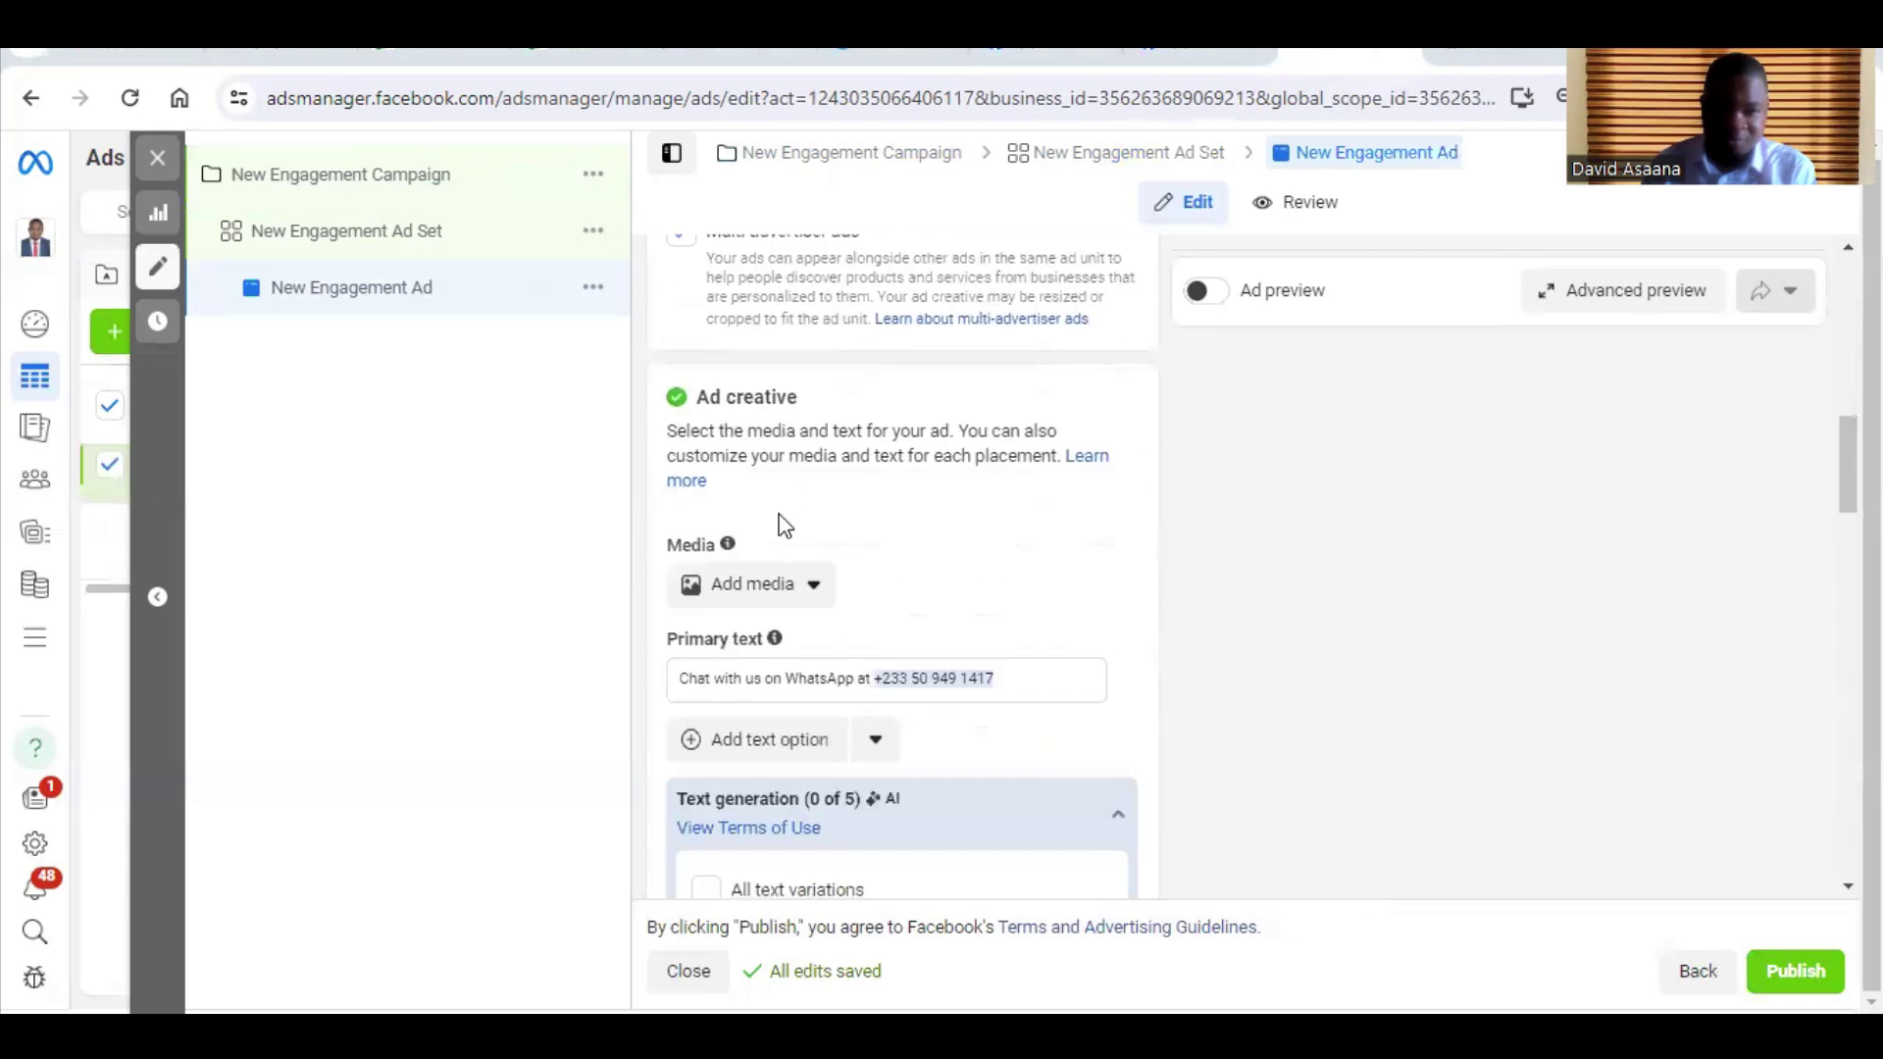
left_click(772, 589)
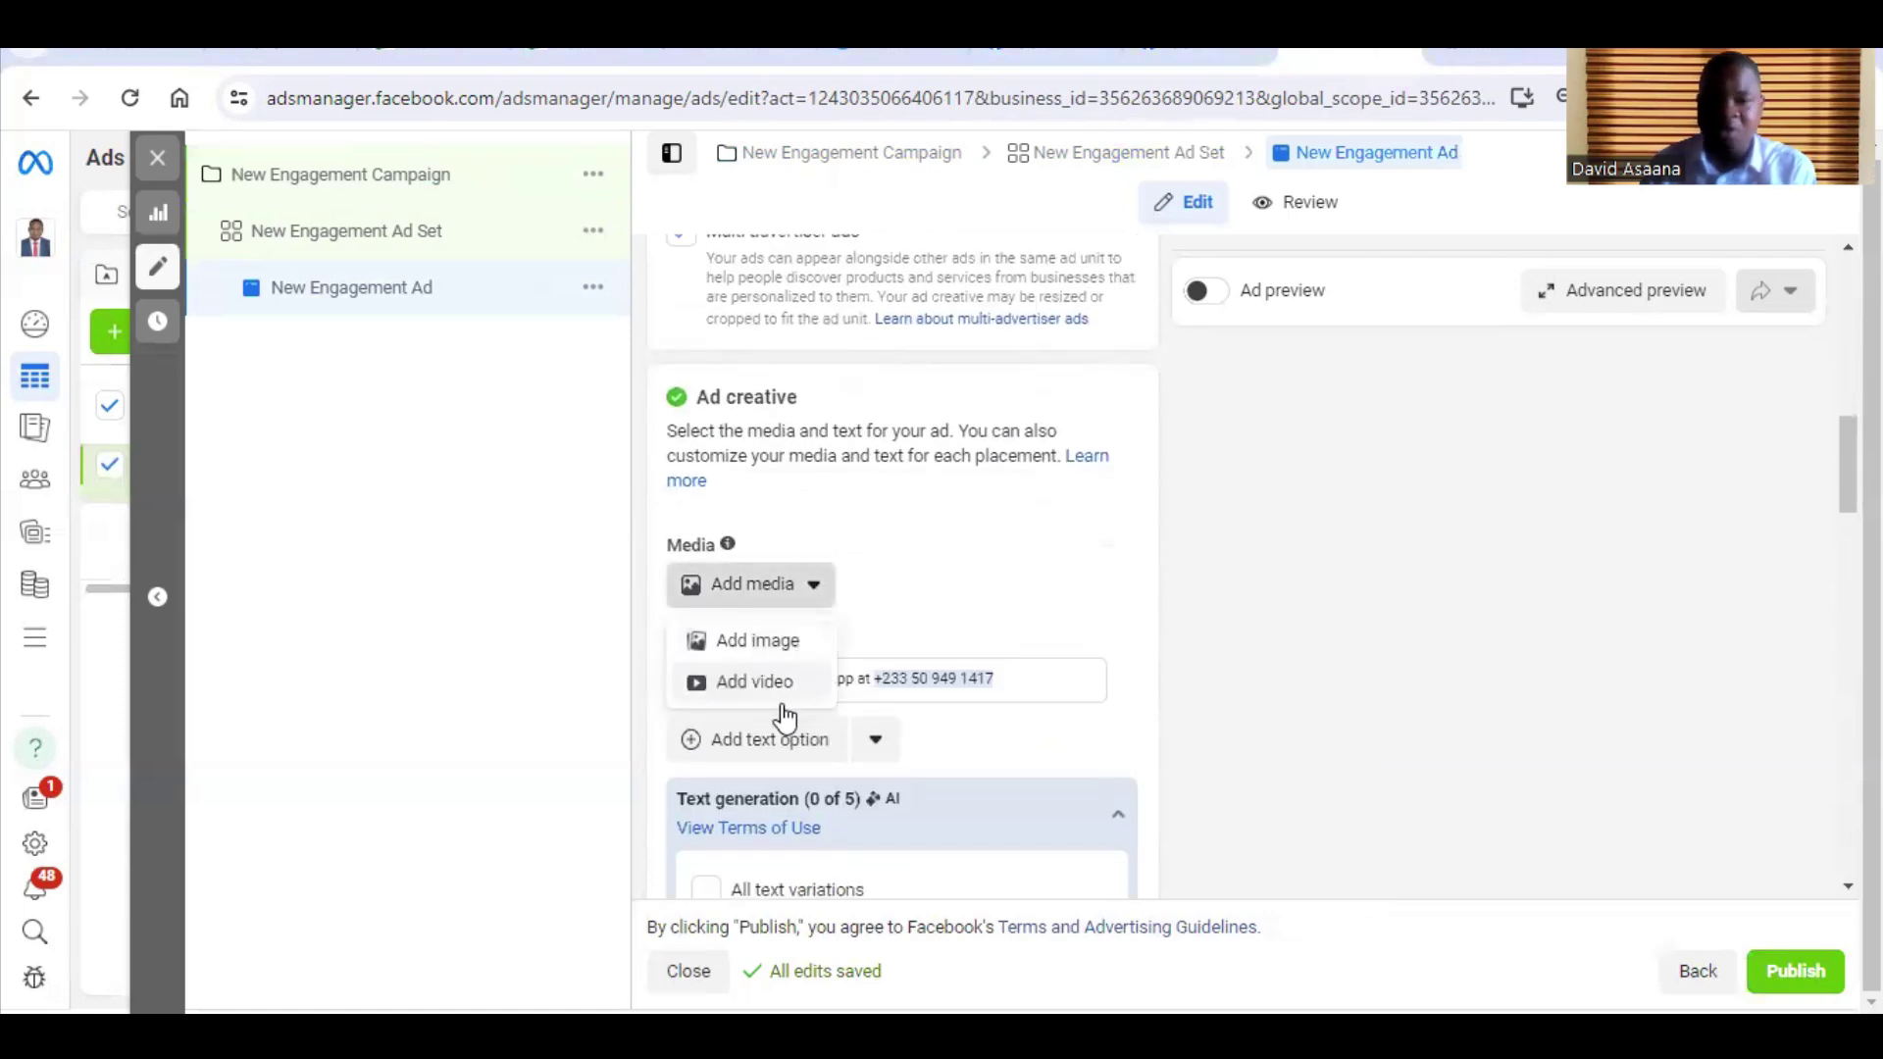
left_click(1043, 587)
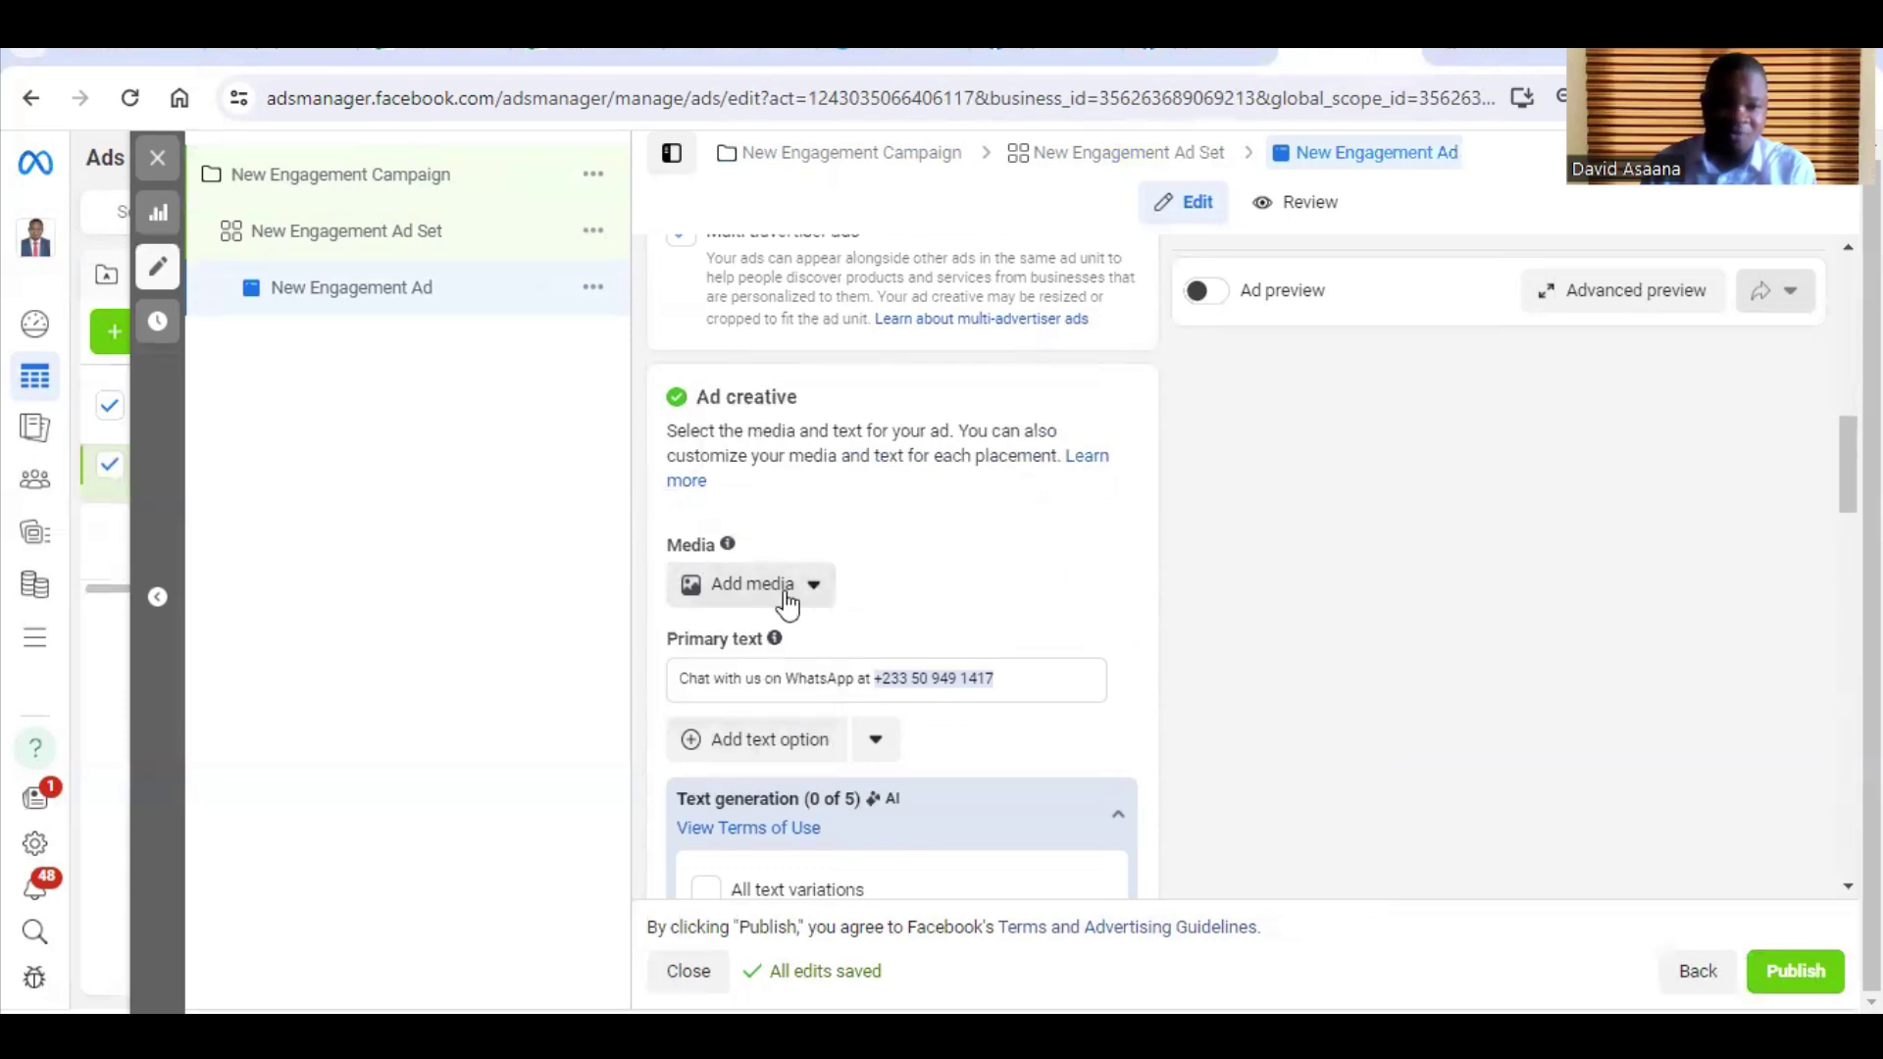
- Show the Ad setup dropdown's choices between Create ad and Use existing post
scroll(785, 599, "up", 5)
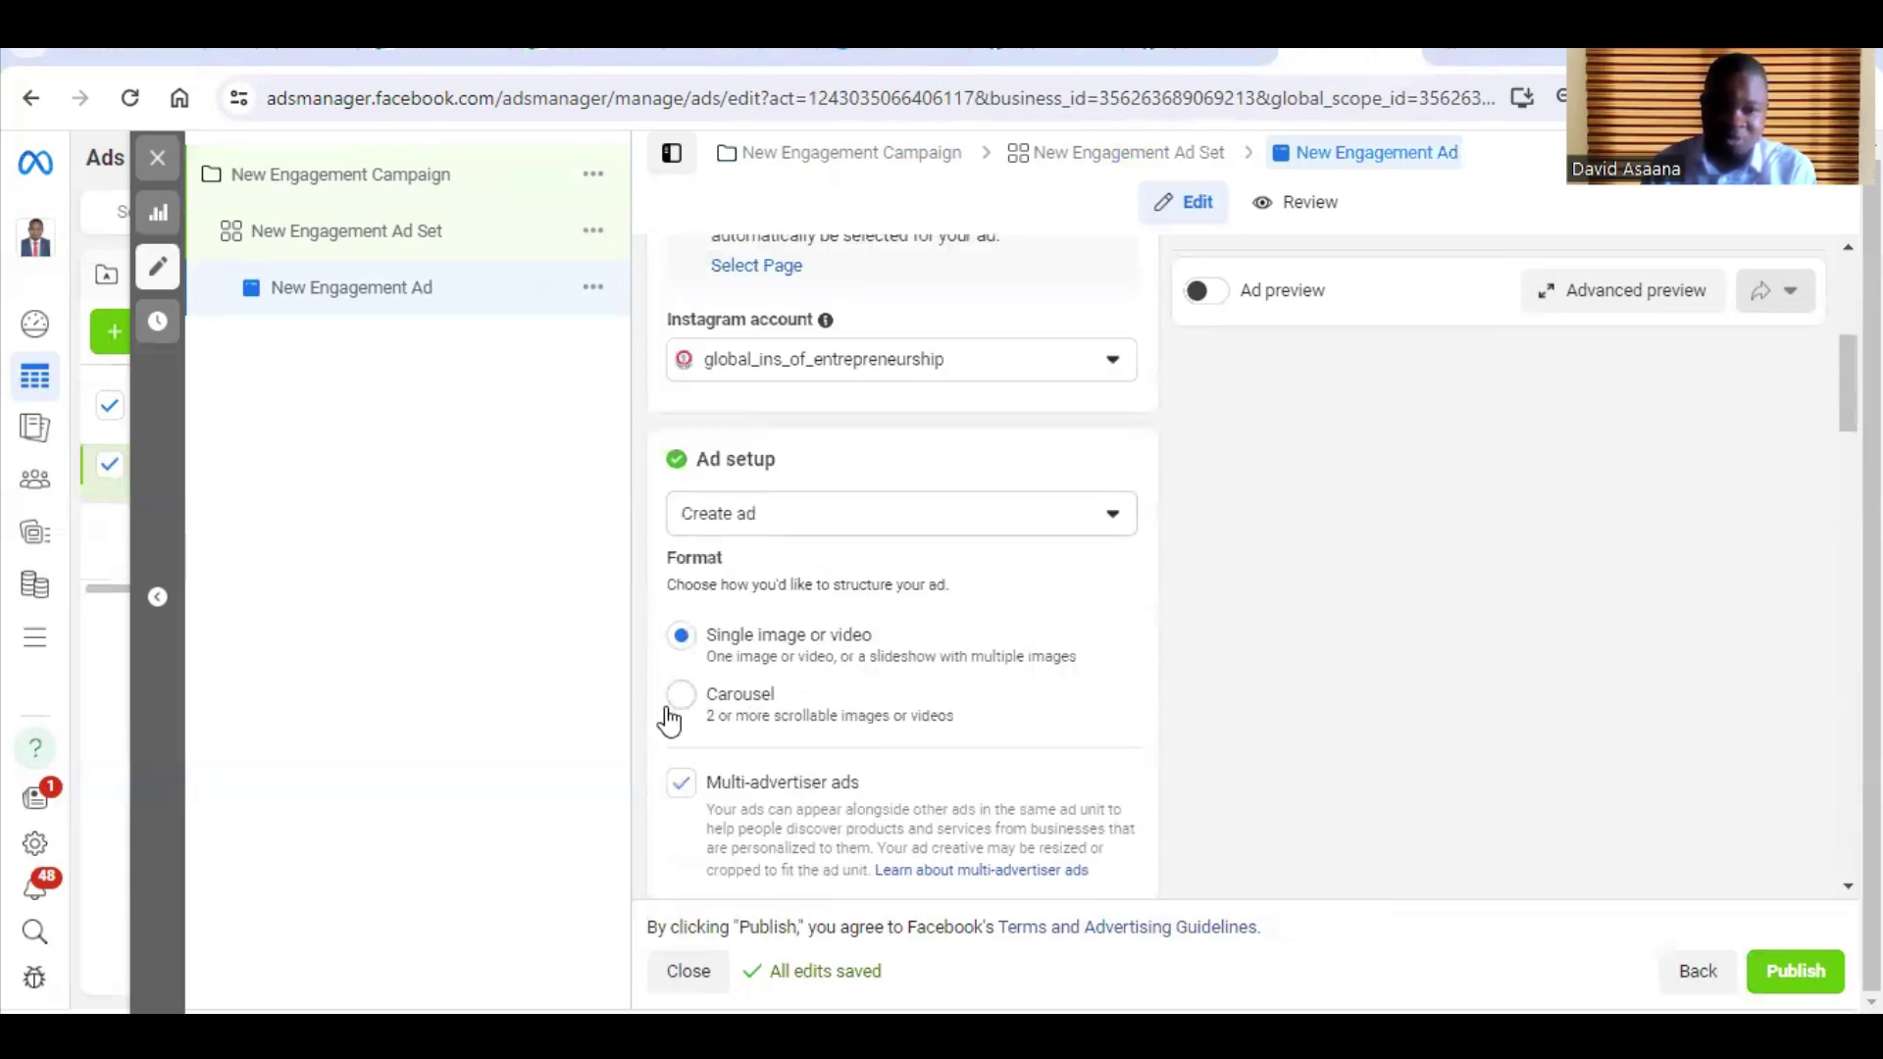
scroll(1001, 645, "down", 3)
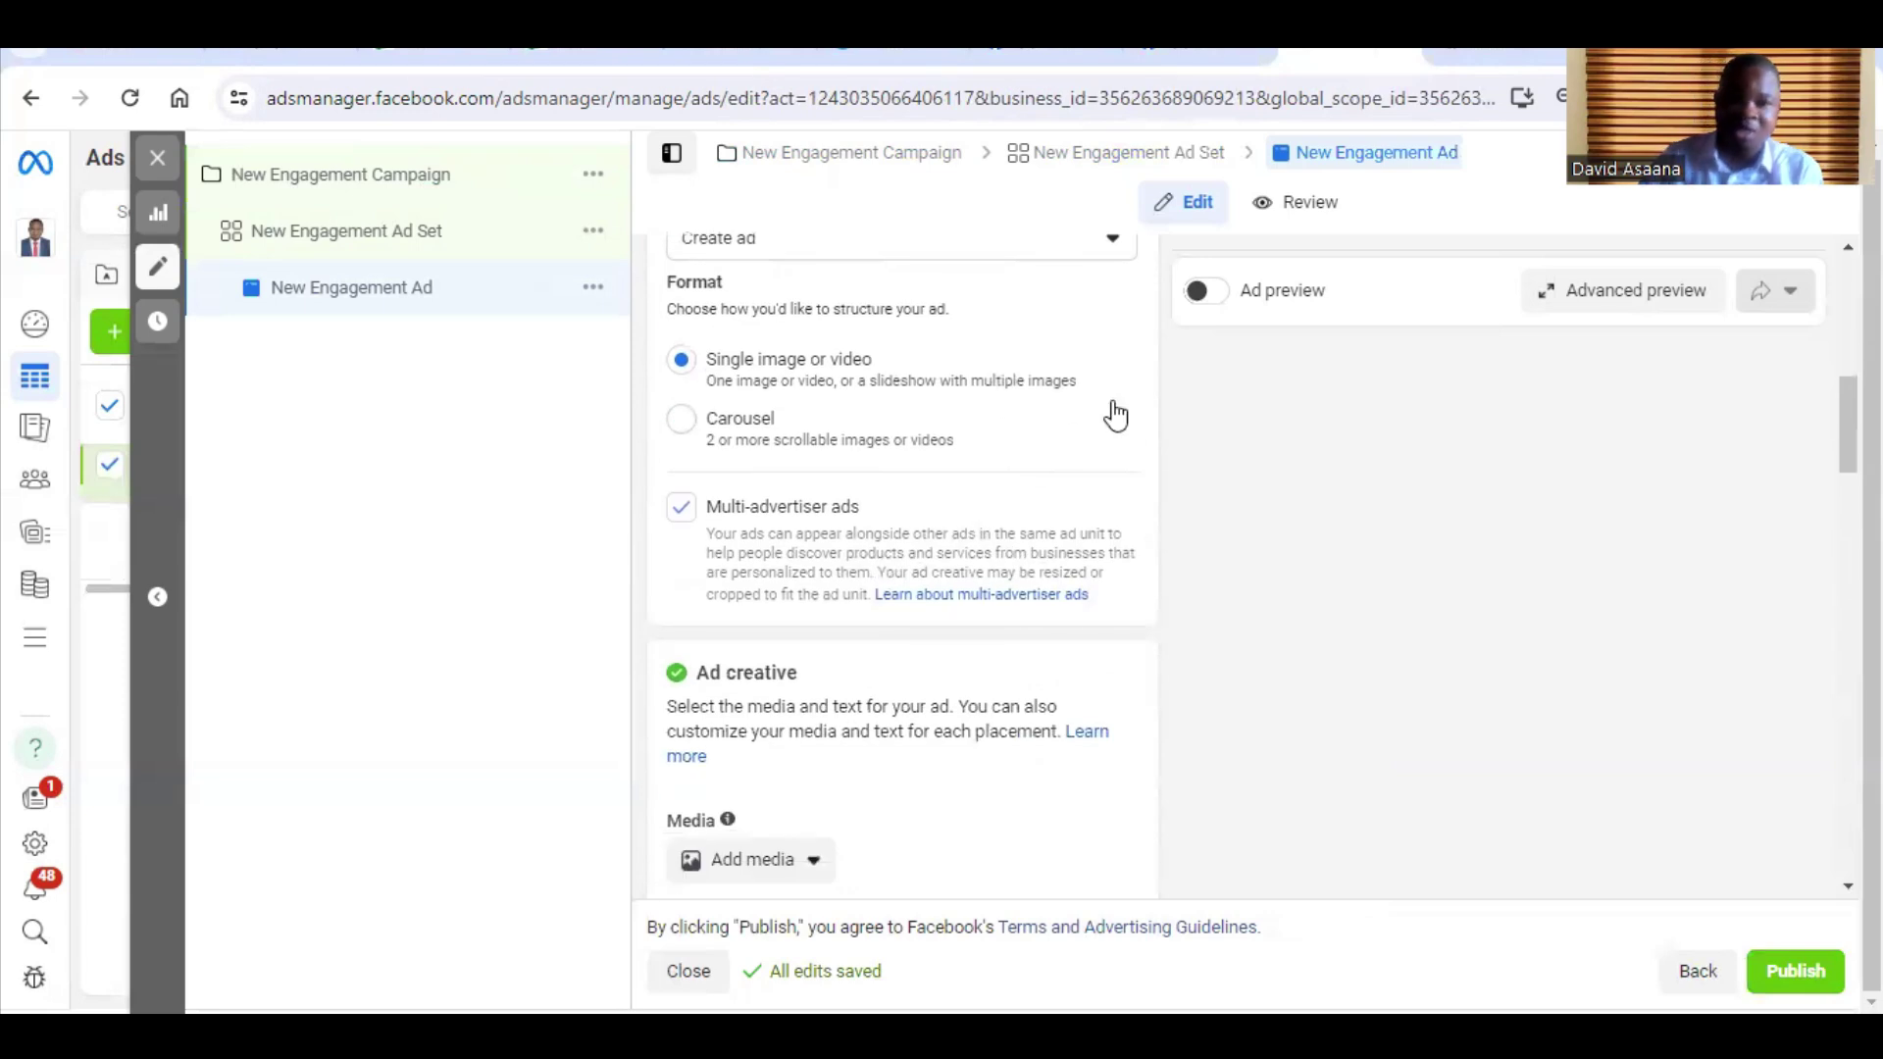
scroll(1115, 416, "up", 3)
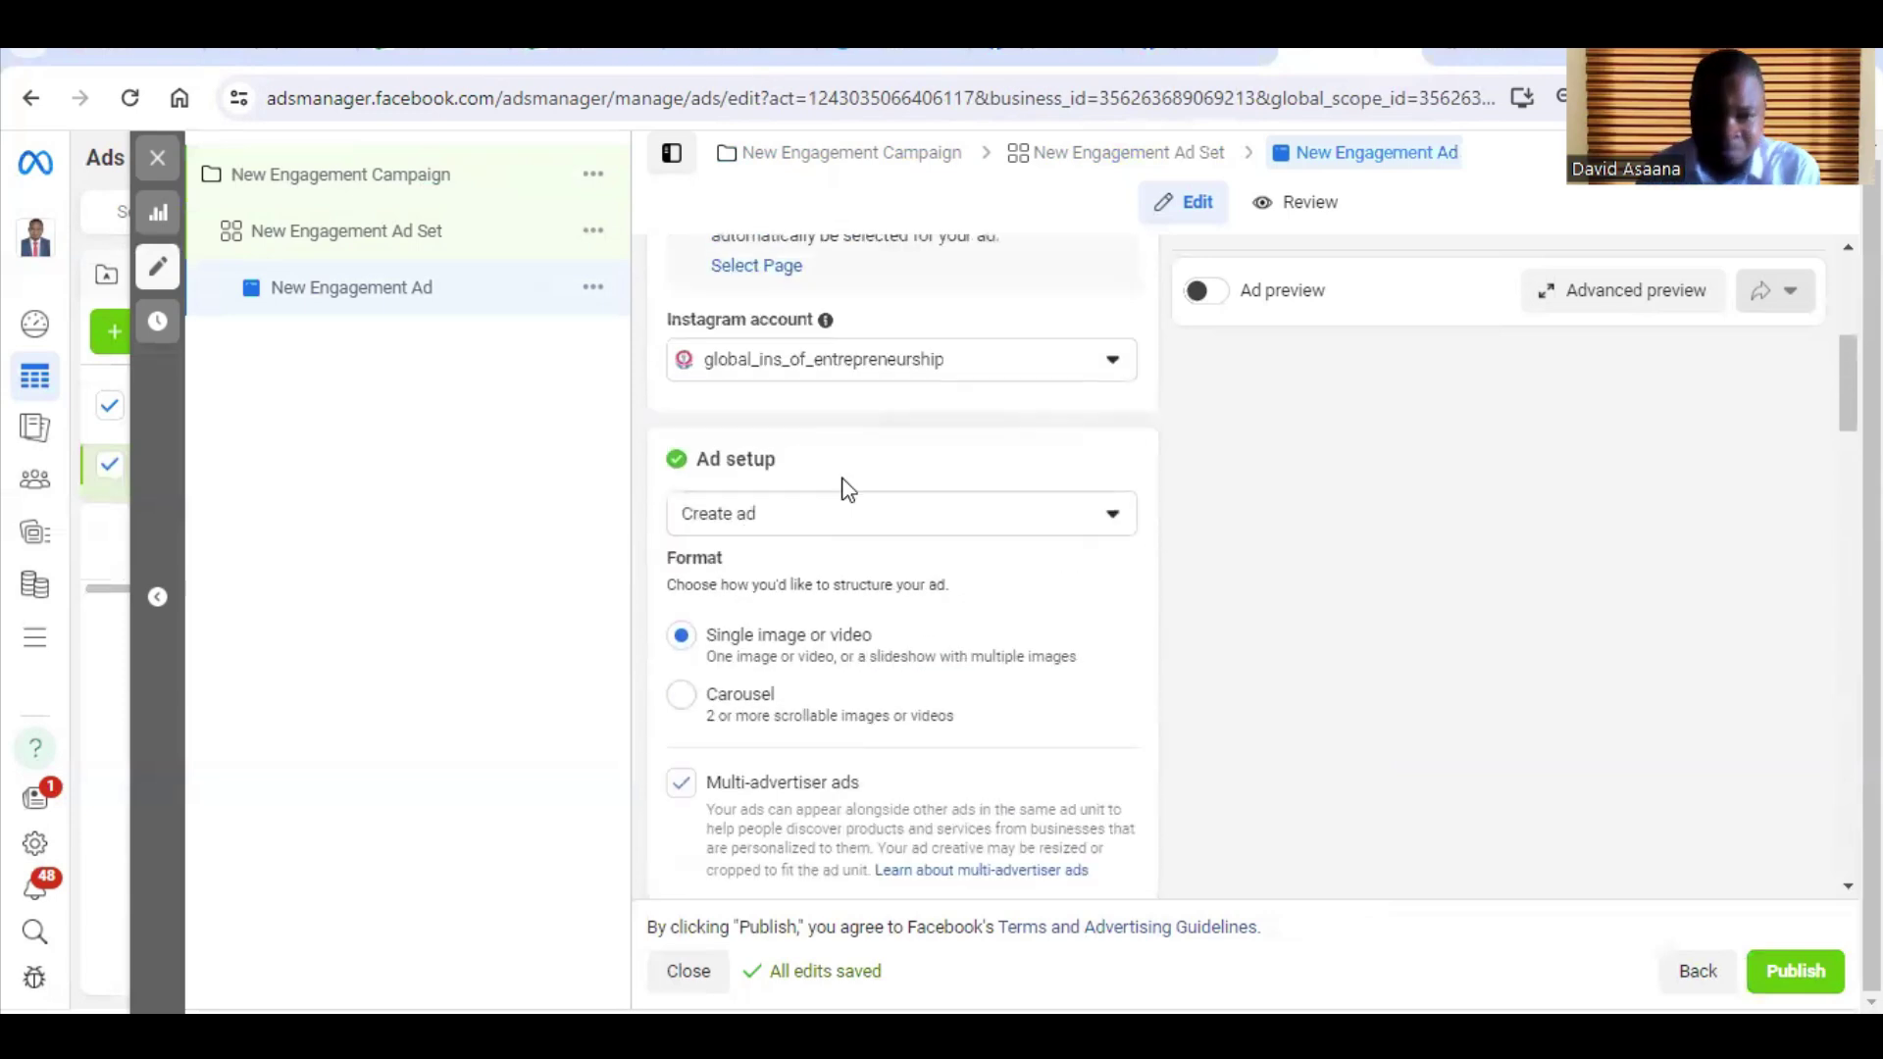
left_click(898, 530)
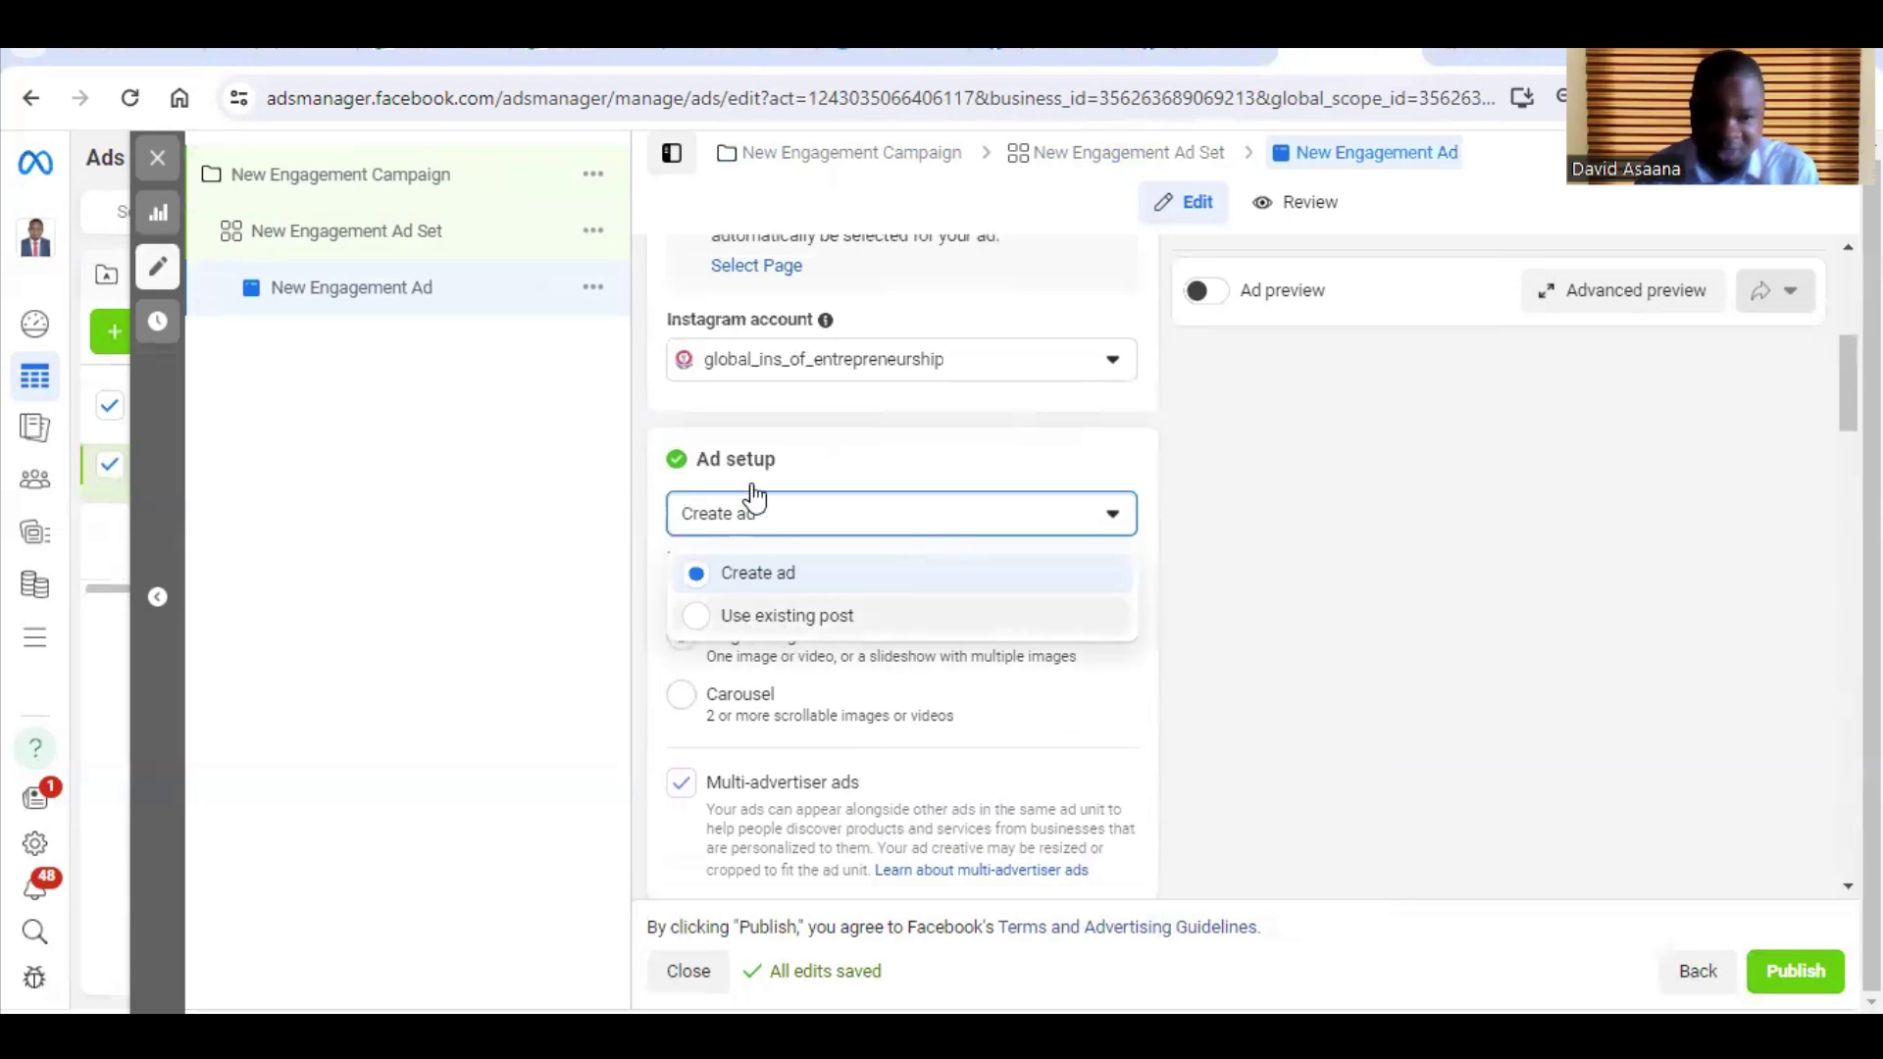
- Set the Ad setup to 'Use existing post'
left_click(782, 619)
scroll(883, 648, "down", 6)
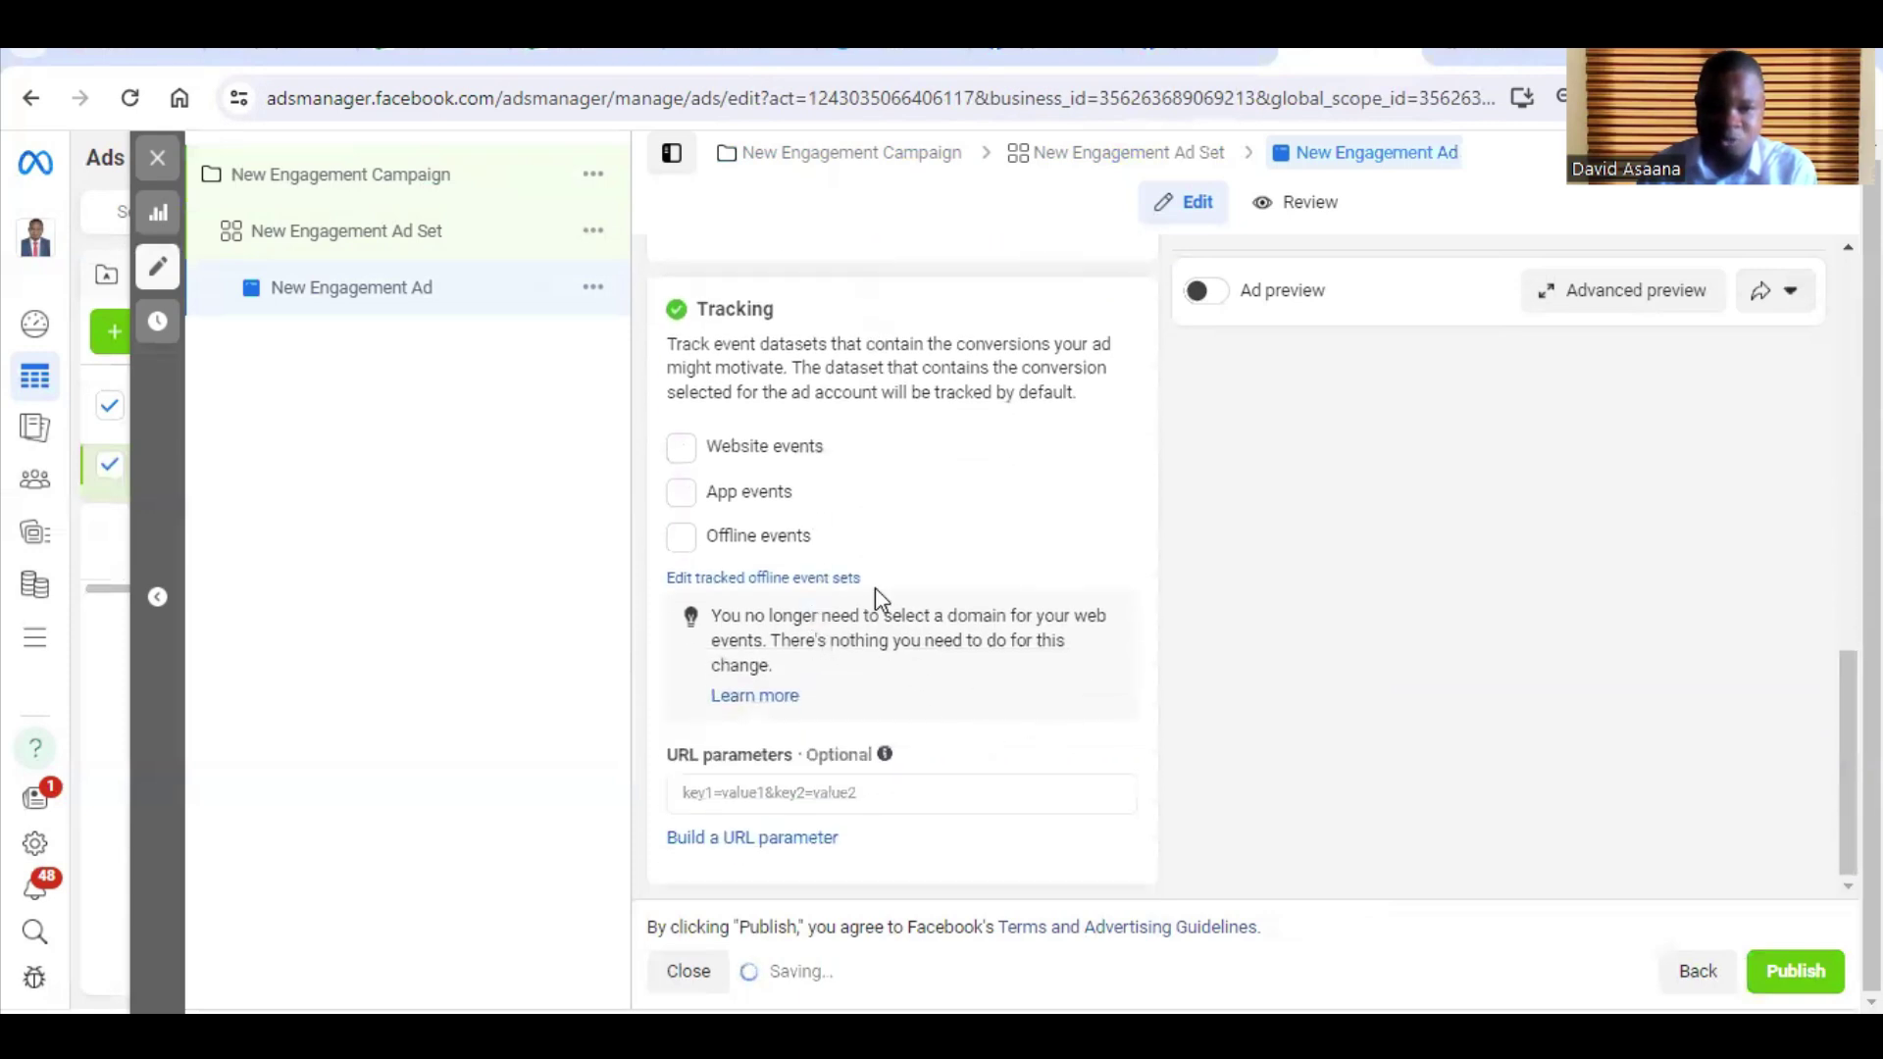
scroll(863, 583, "up", 5)
scroll(834, 735, "down", 5)
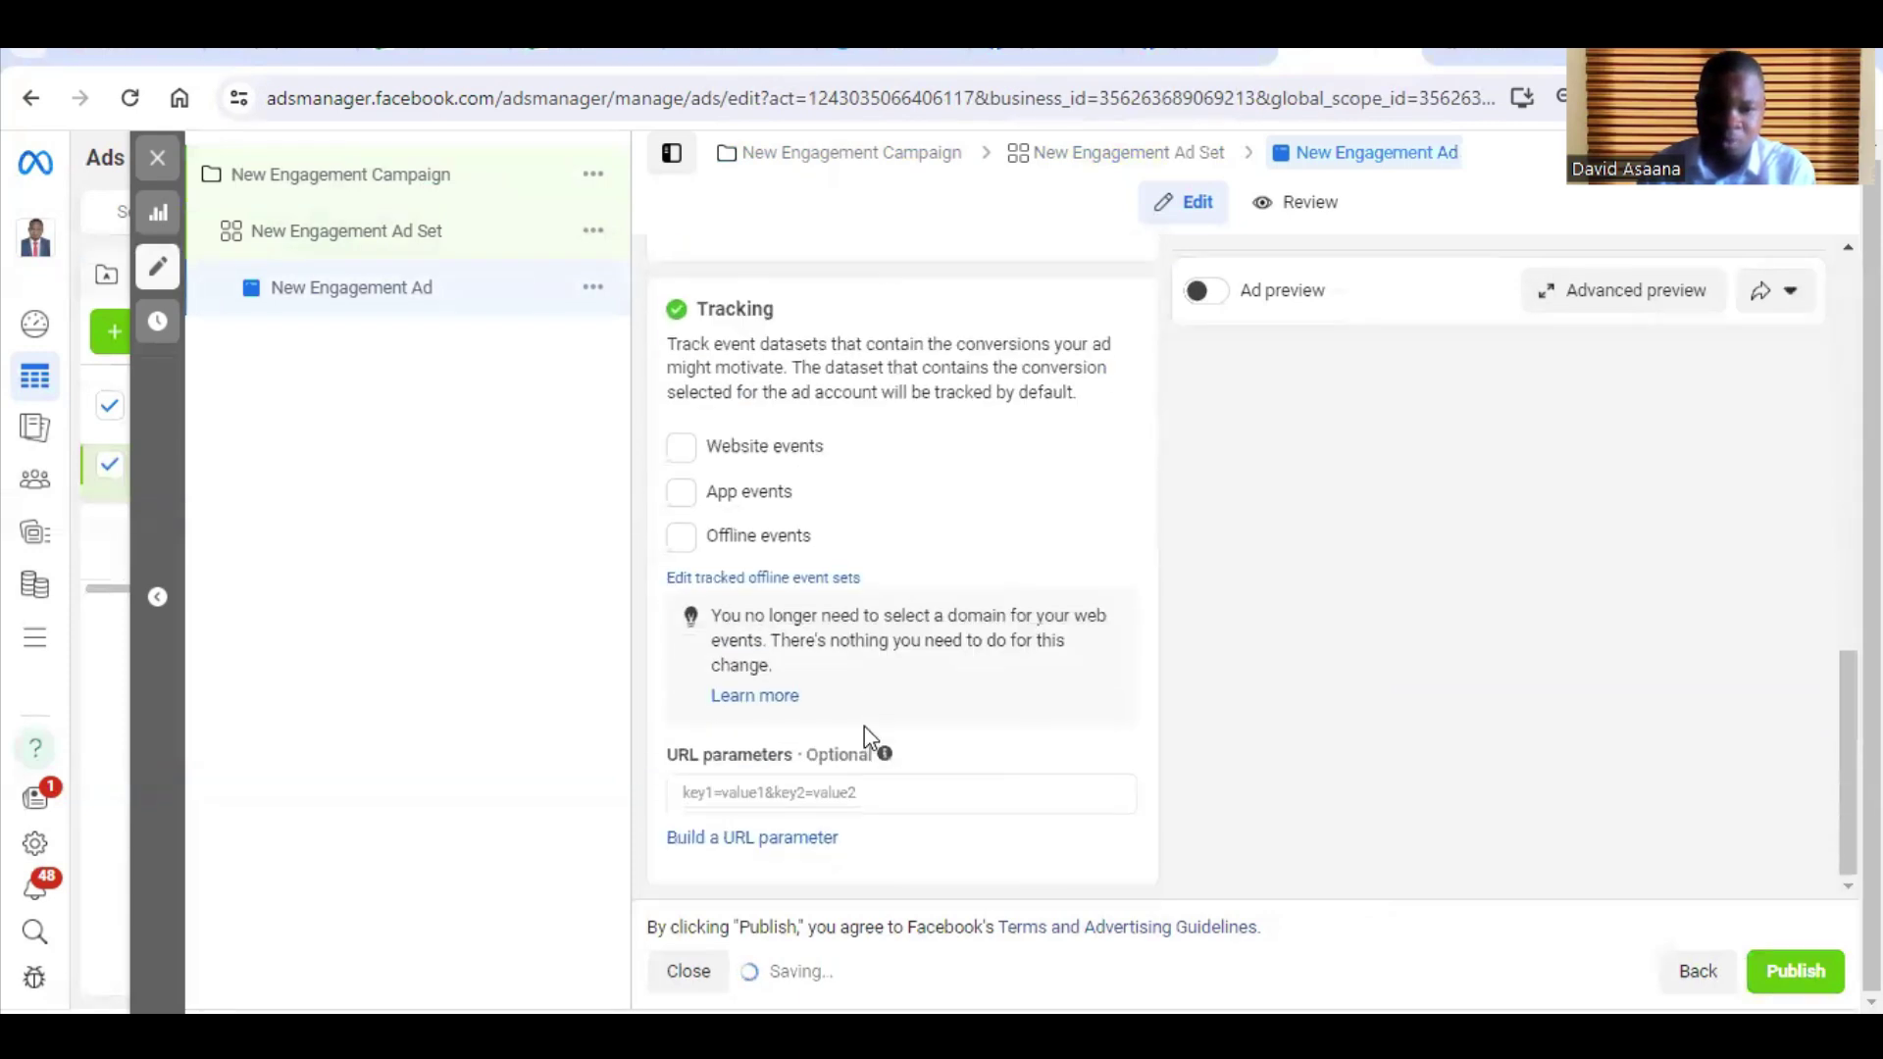
scroll(863, 726, "up", 10)
scroll(917, 576, "down", 5)
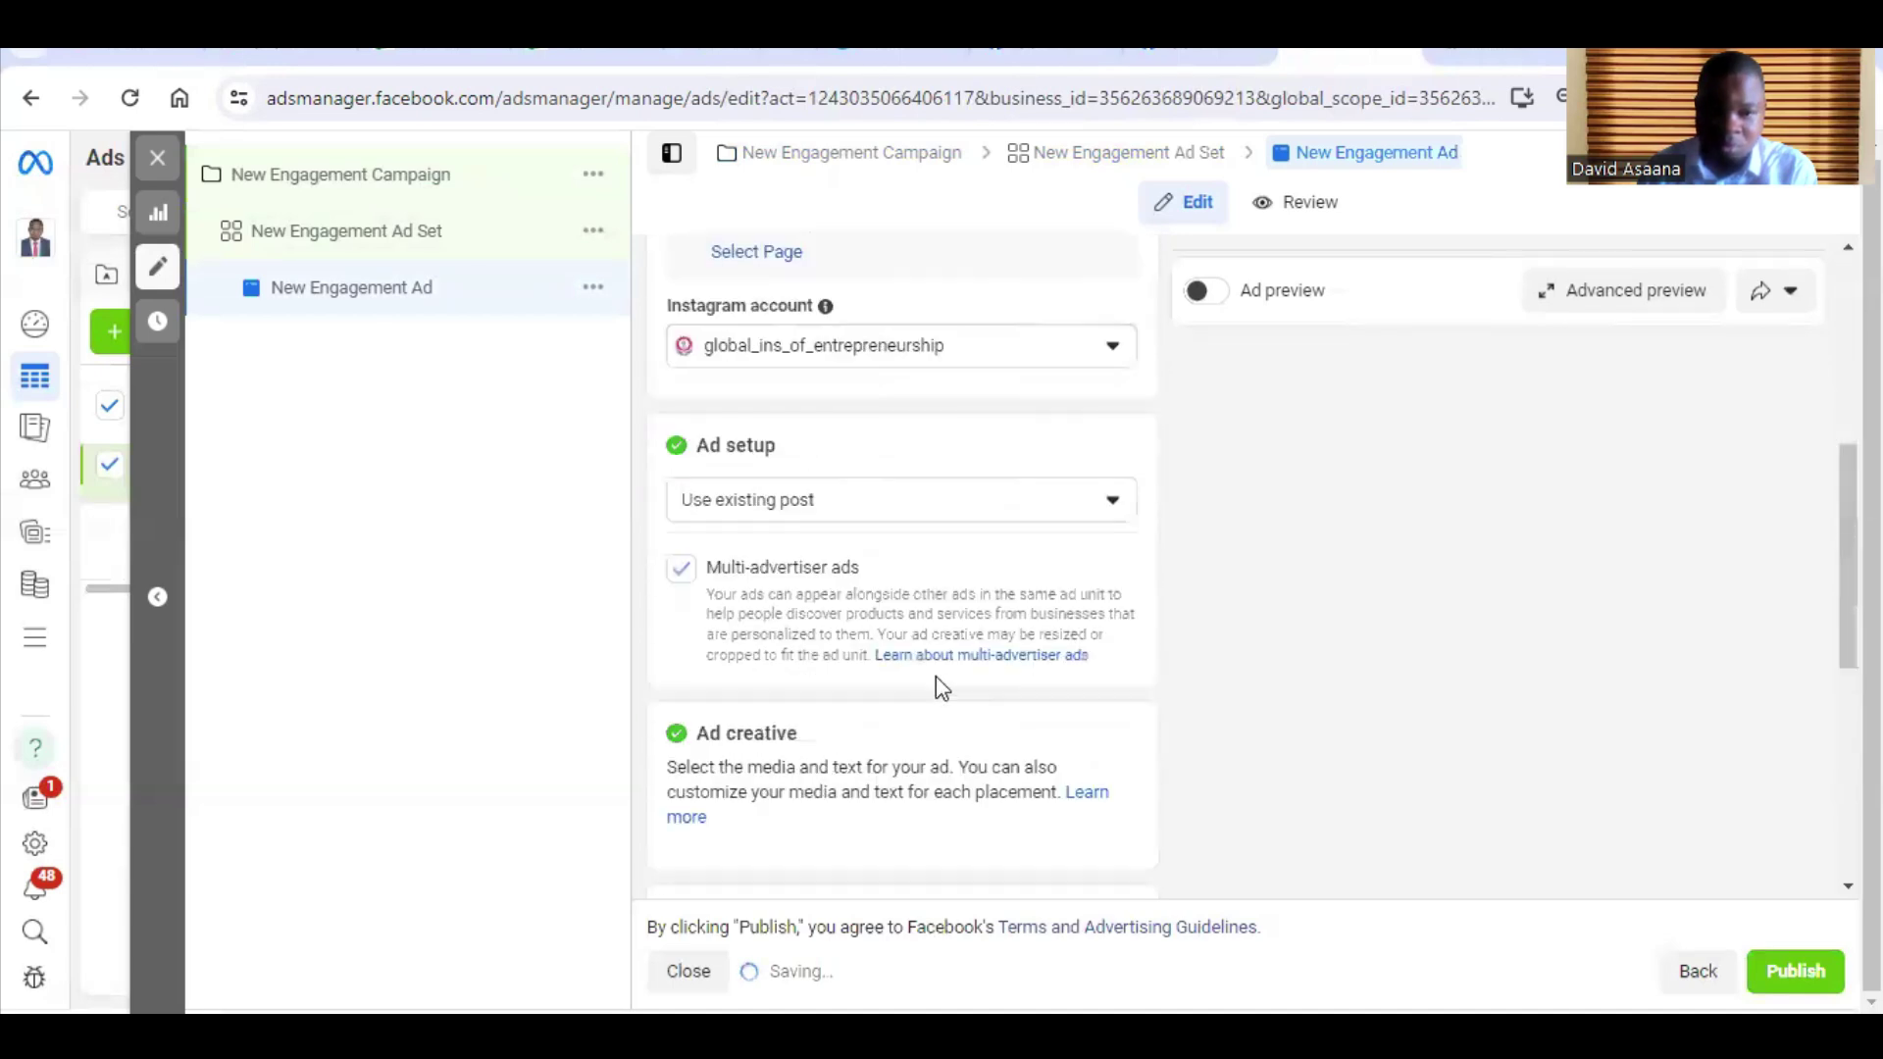
scroll(913, 671, "down", 3)
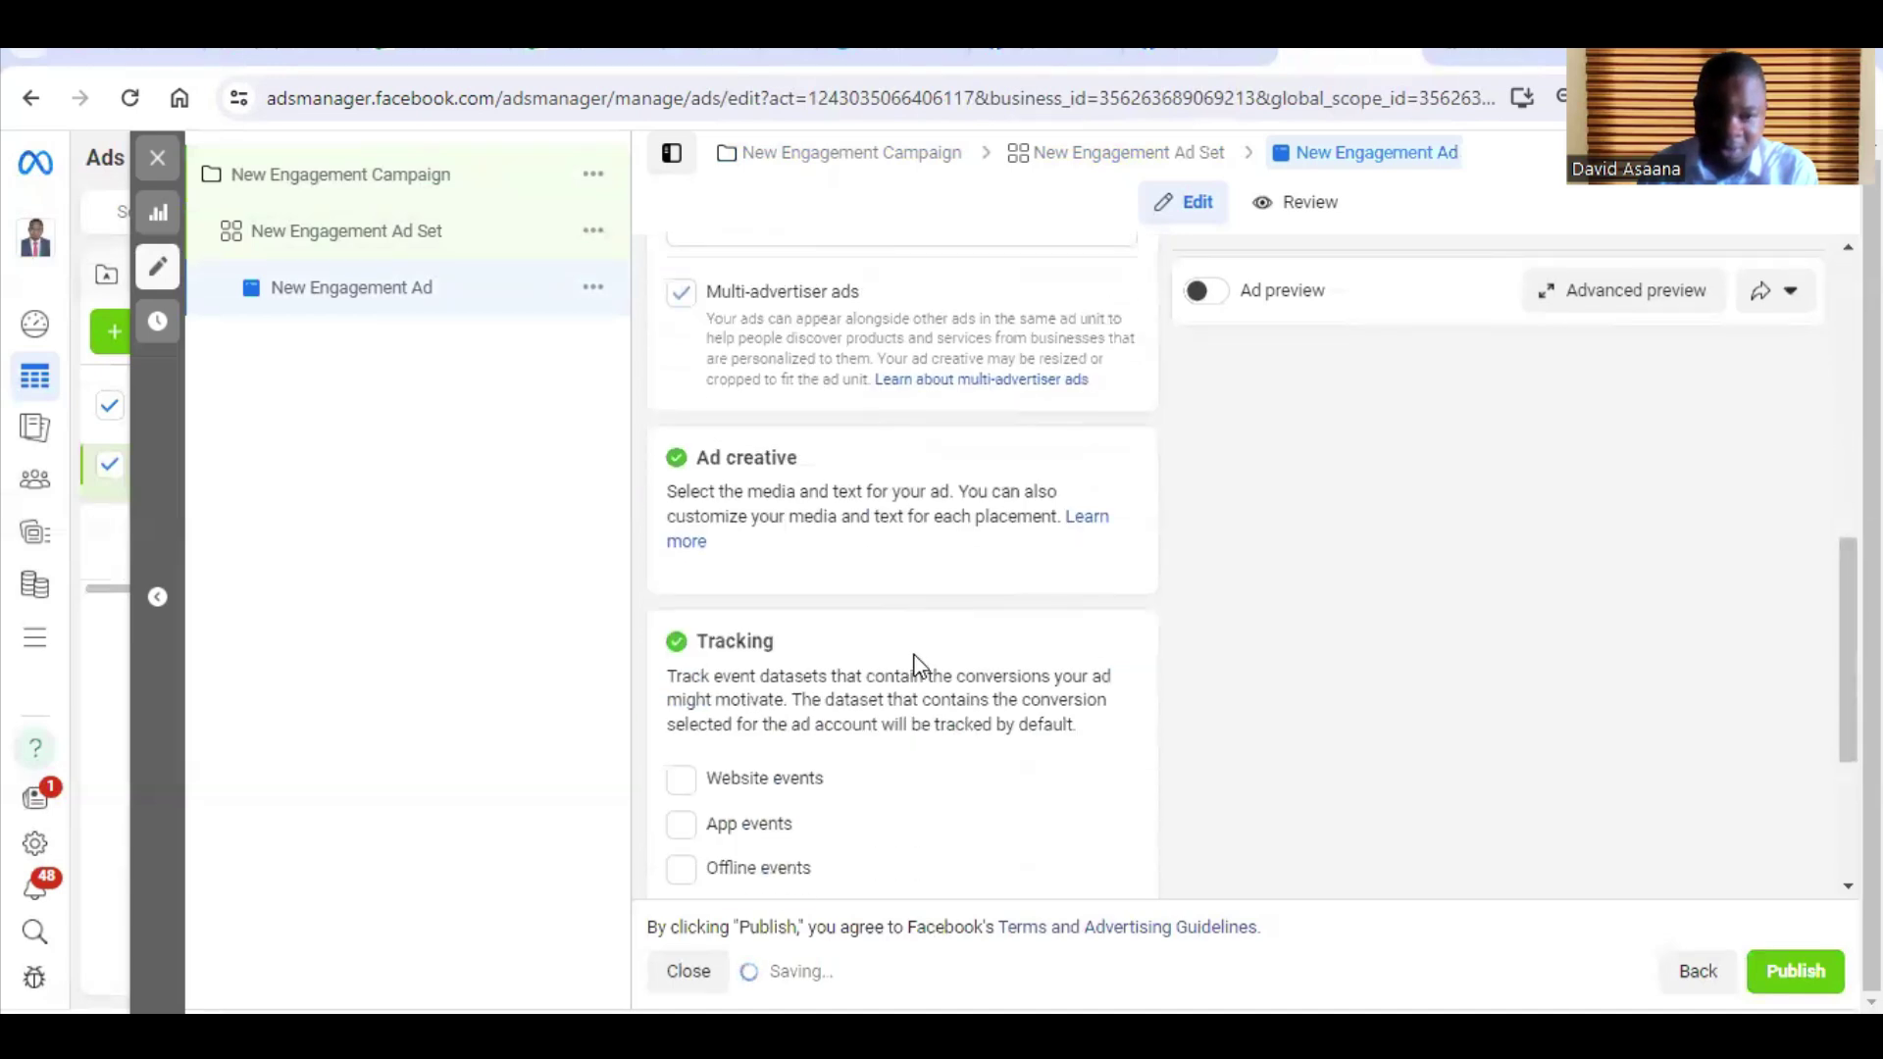
scroll(946, 662, "down", 3)
scroll(949, 651, "up", 6)
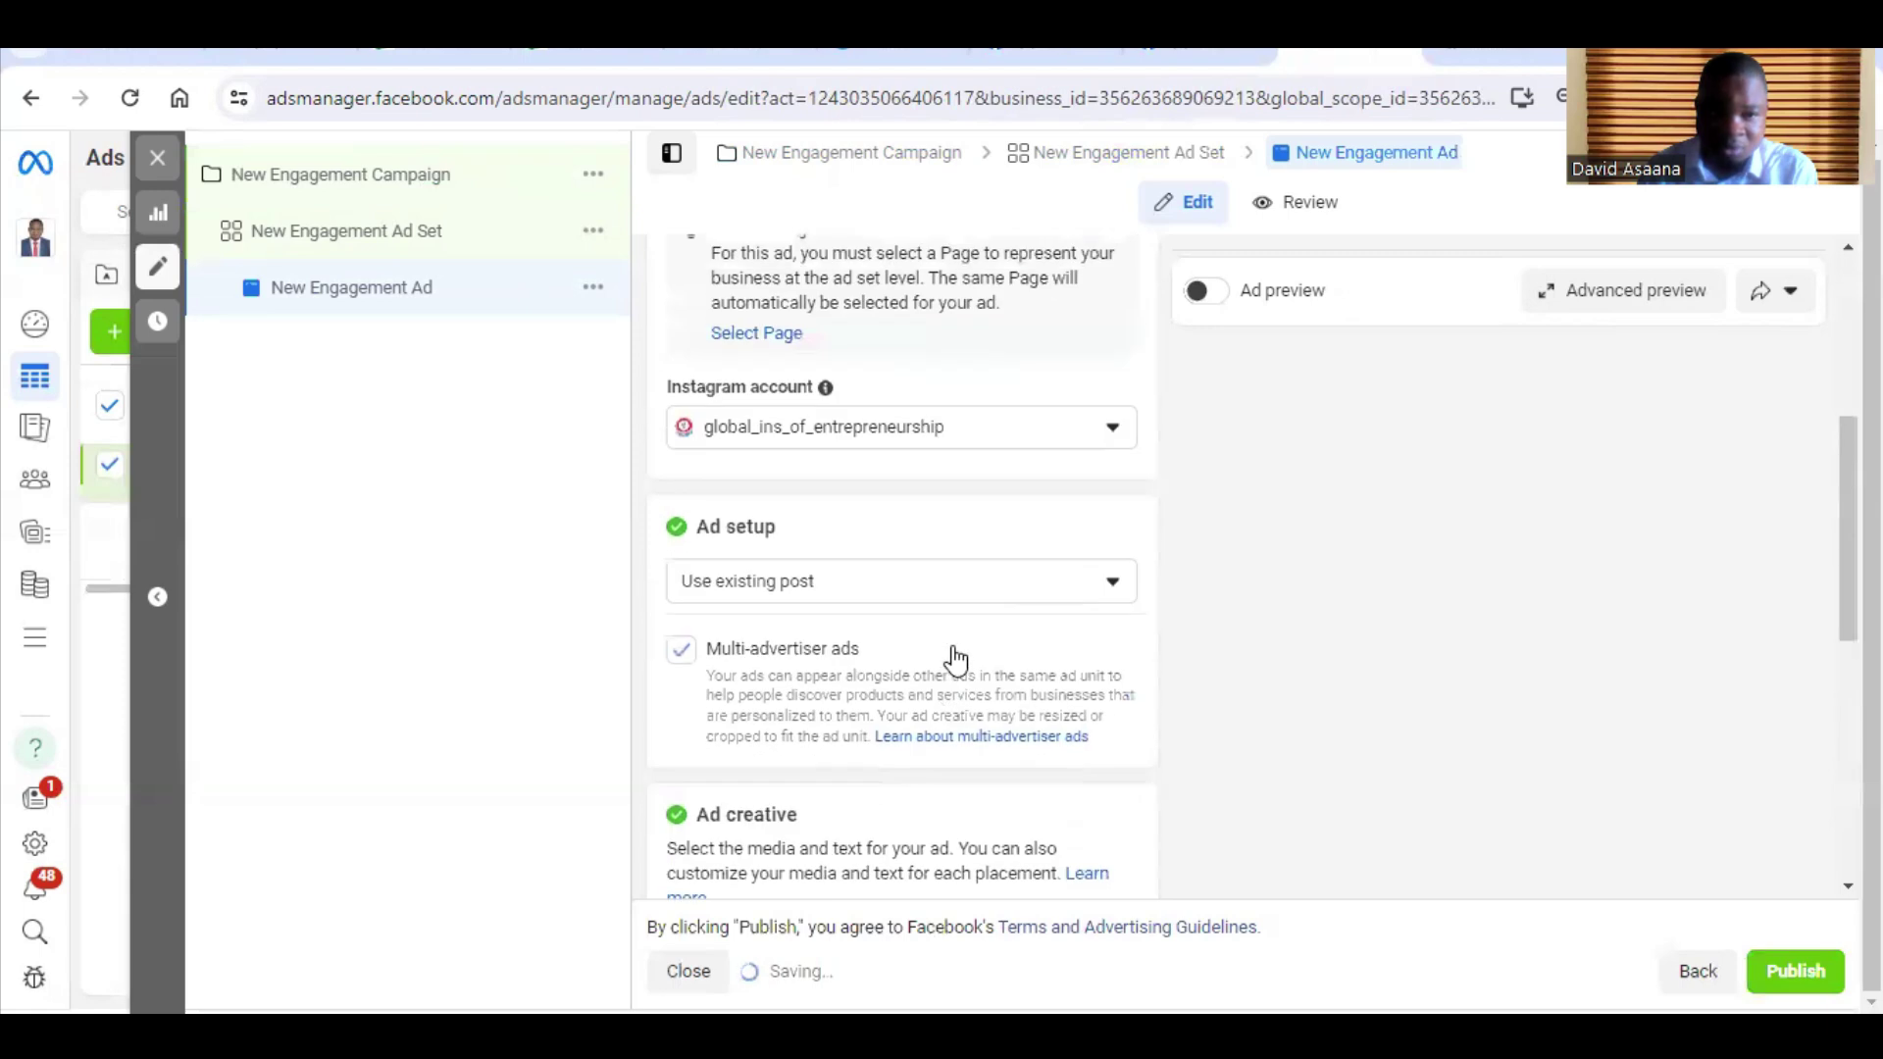
scroll(961, 642, "down", 5)
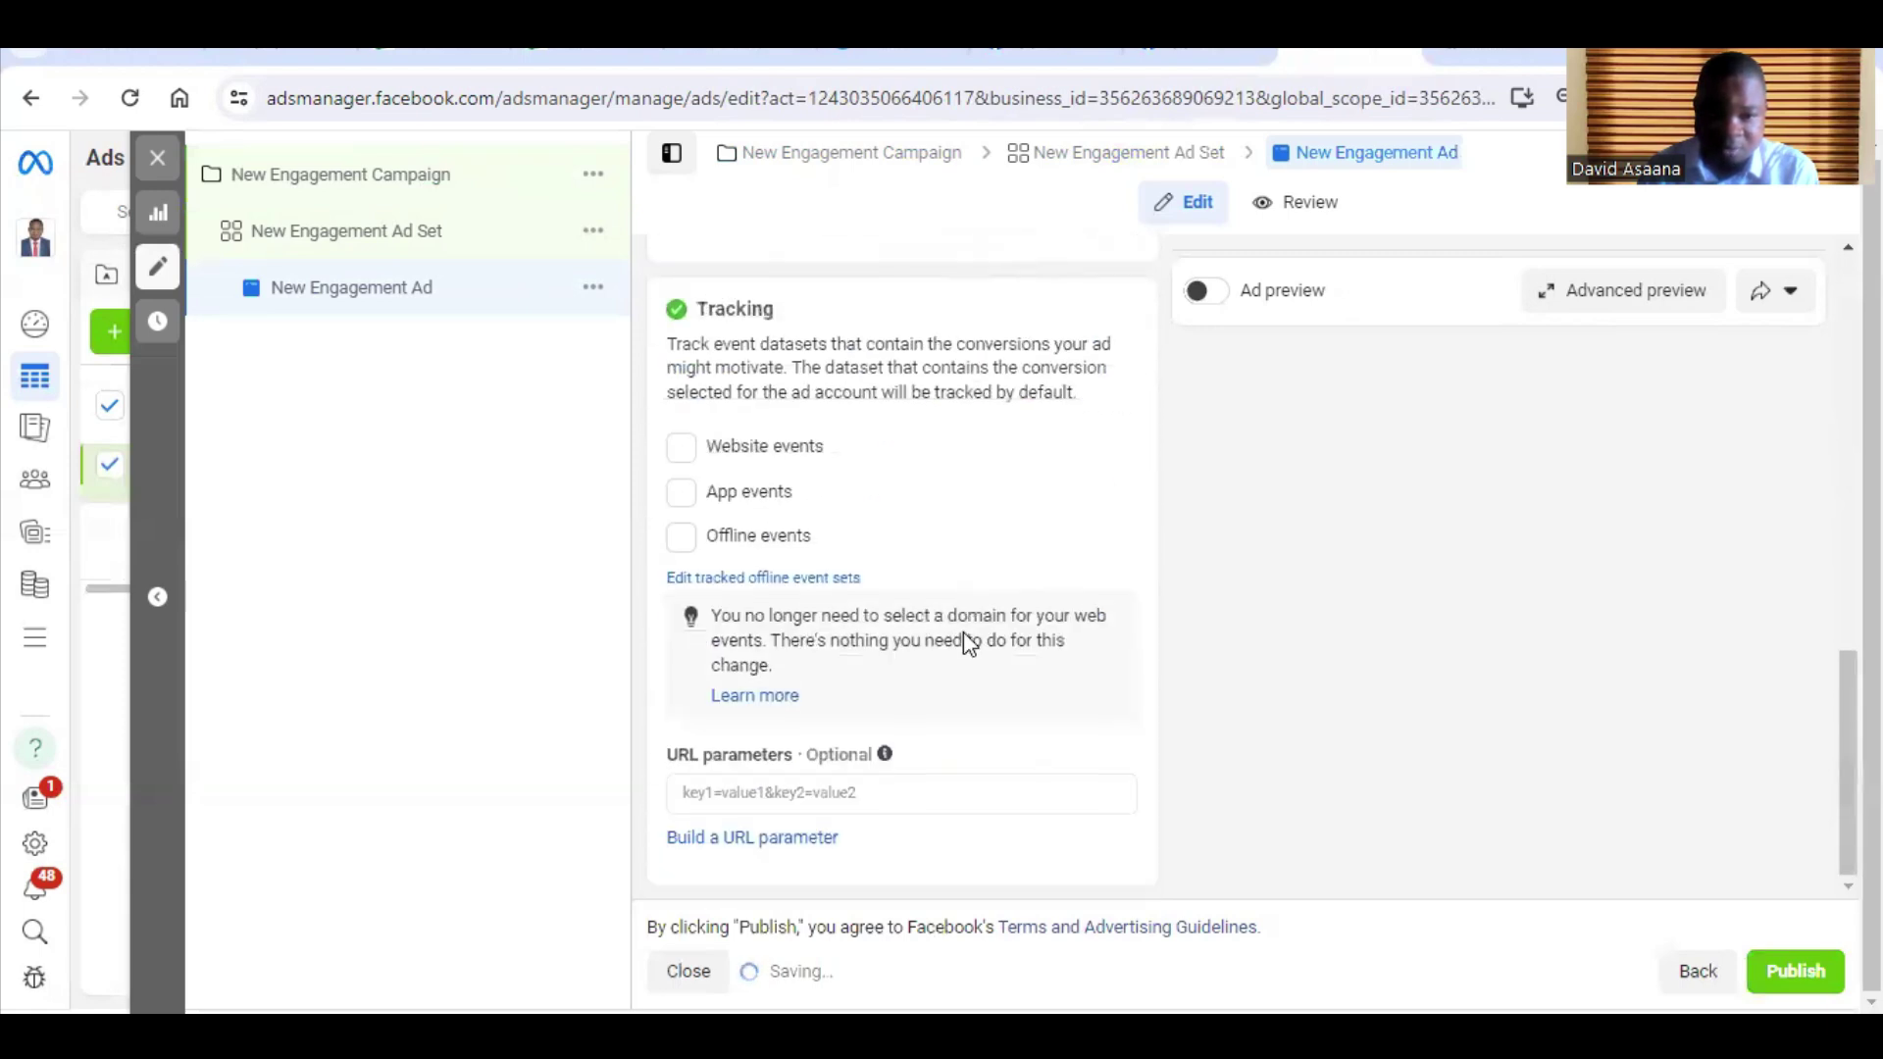
scroll(922, 627, "up", 12)
scroll(934, 623, "down", 8)
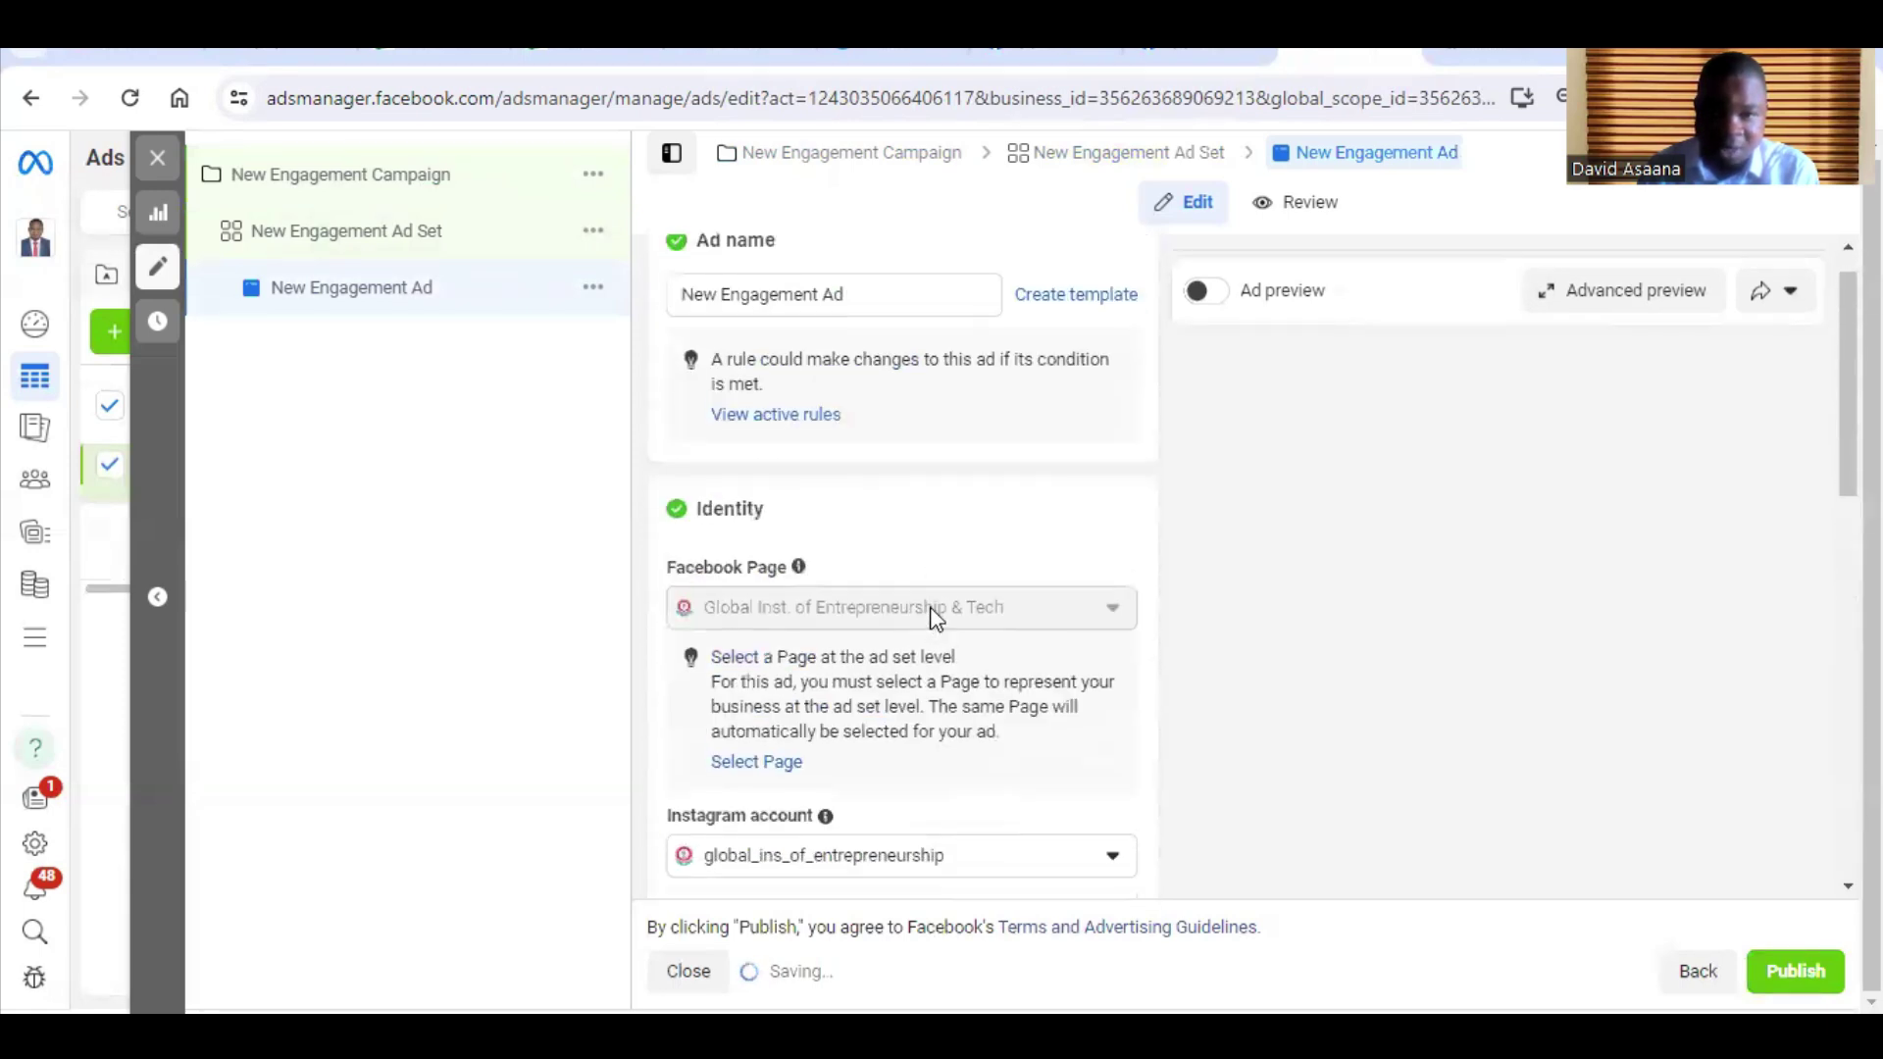
scroll(981, 628, "down", 4)
scroll(828, 546, "up", 6)
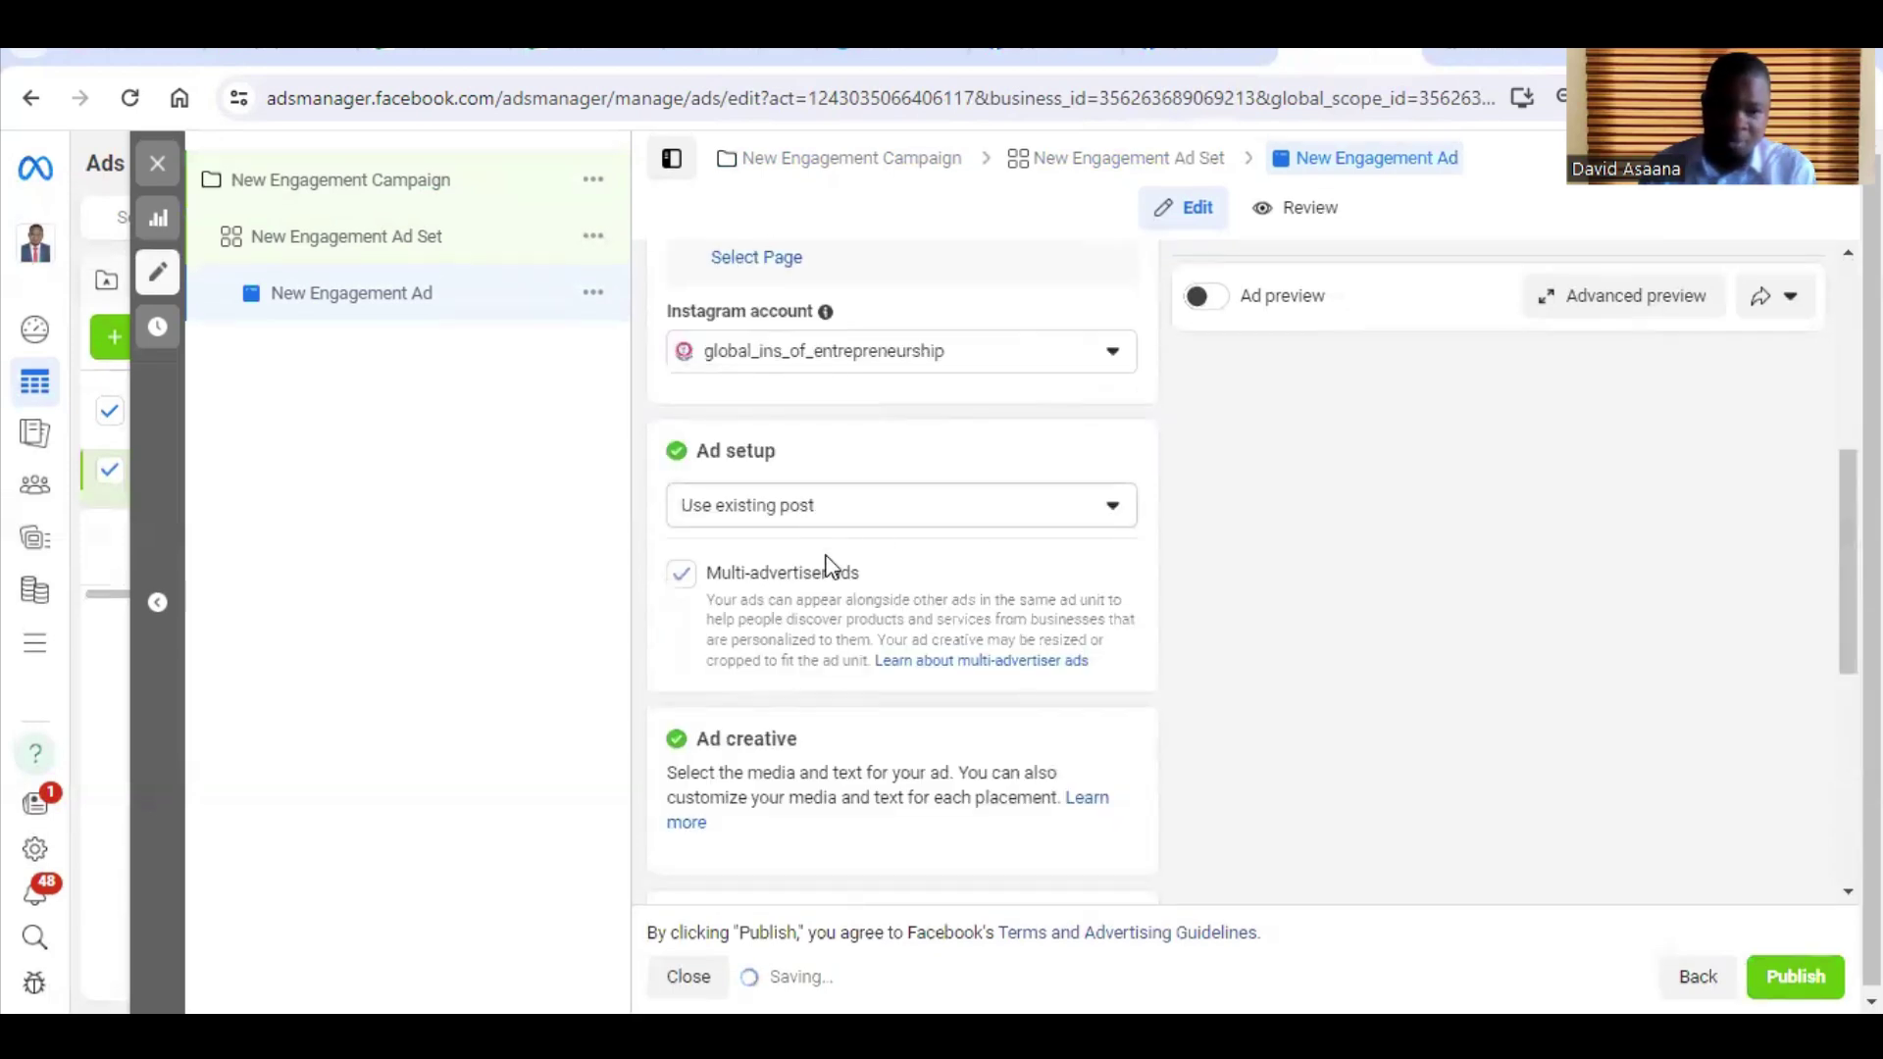
scroll(994, 562, "down", 4)
scroll(828, 520, "up", 3)
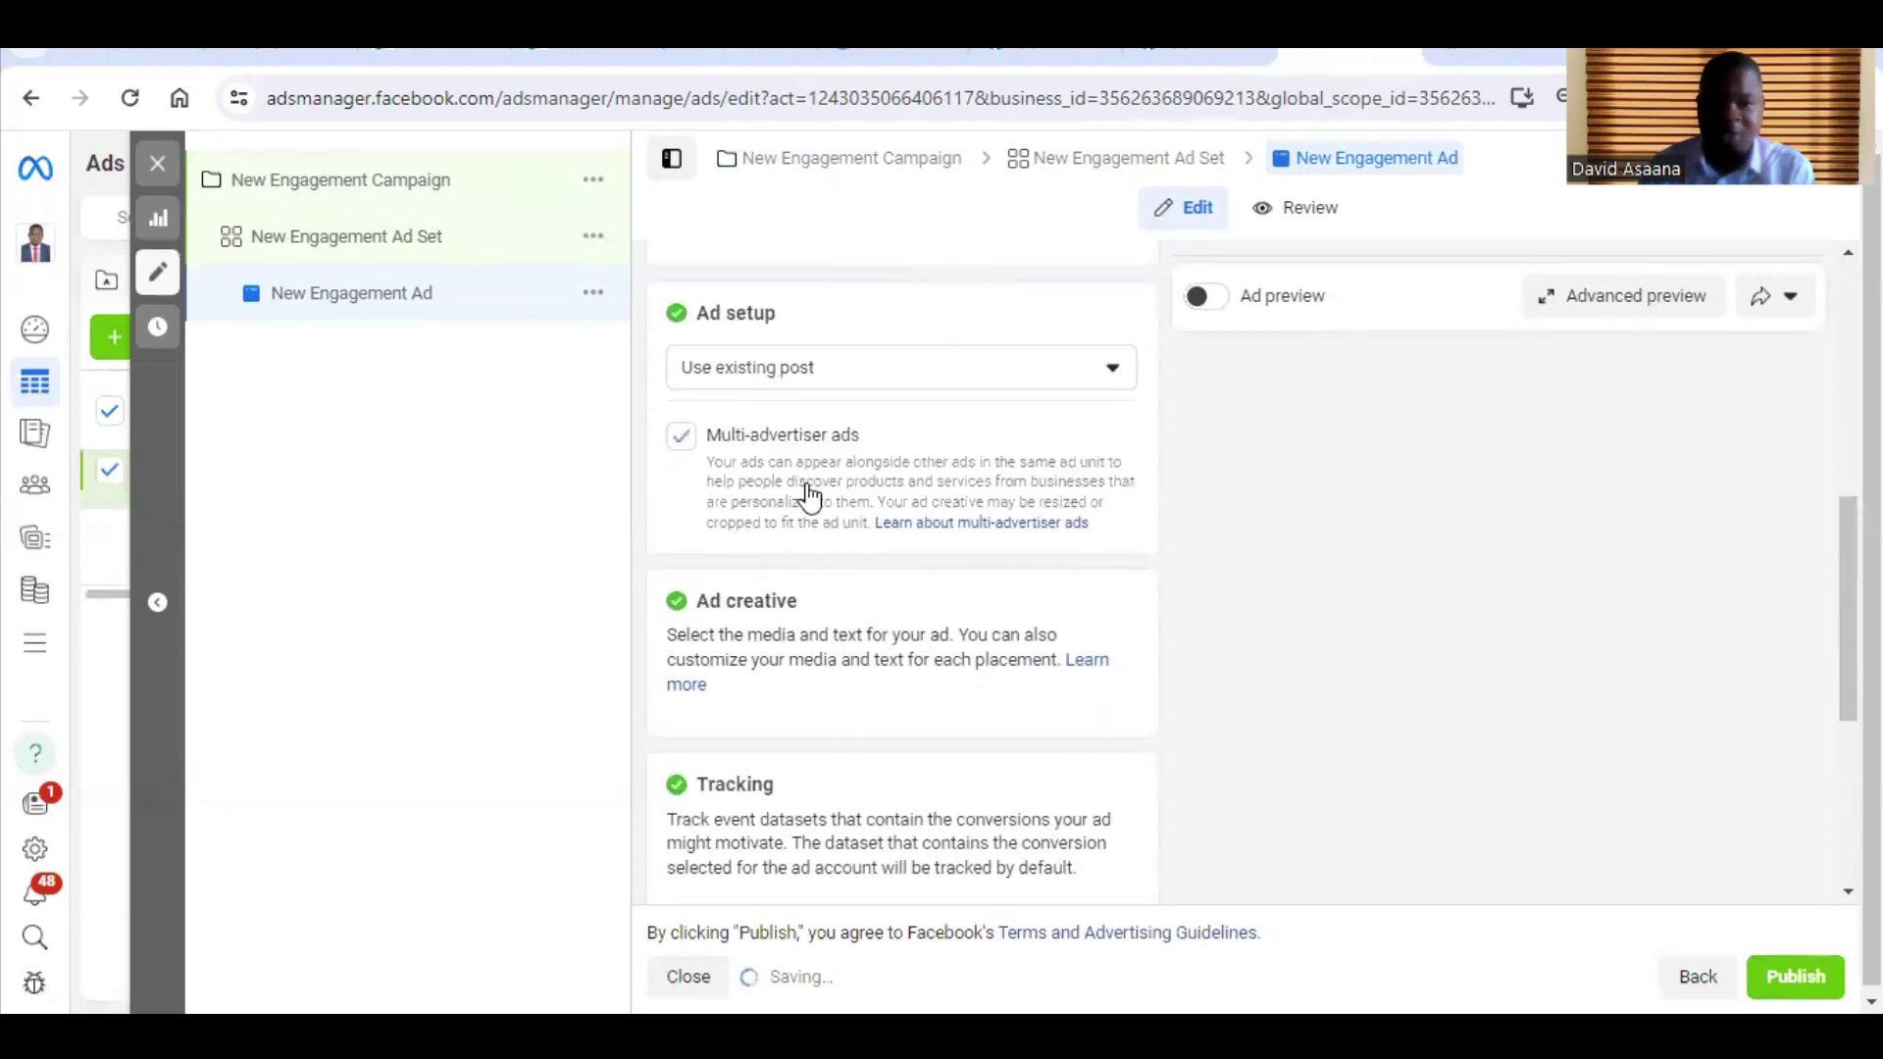
scroll(807, 500, "down", 3)
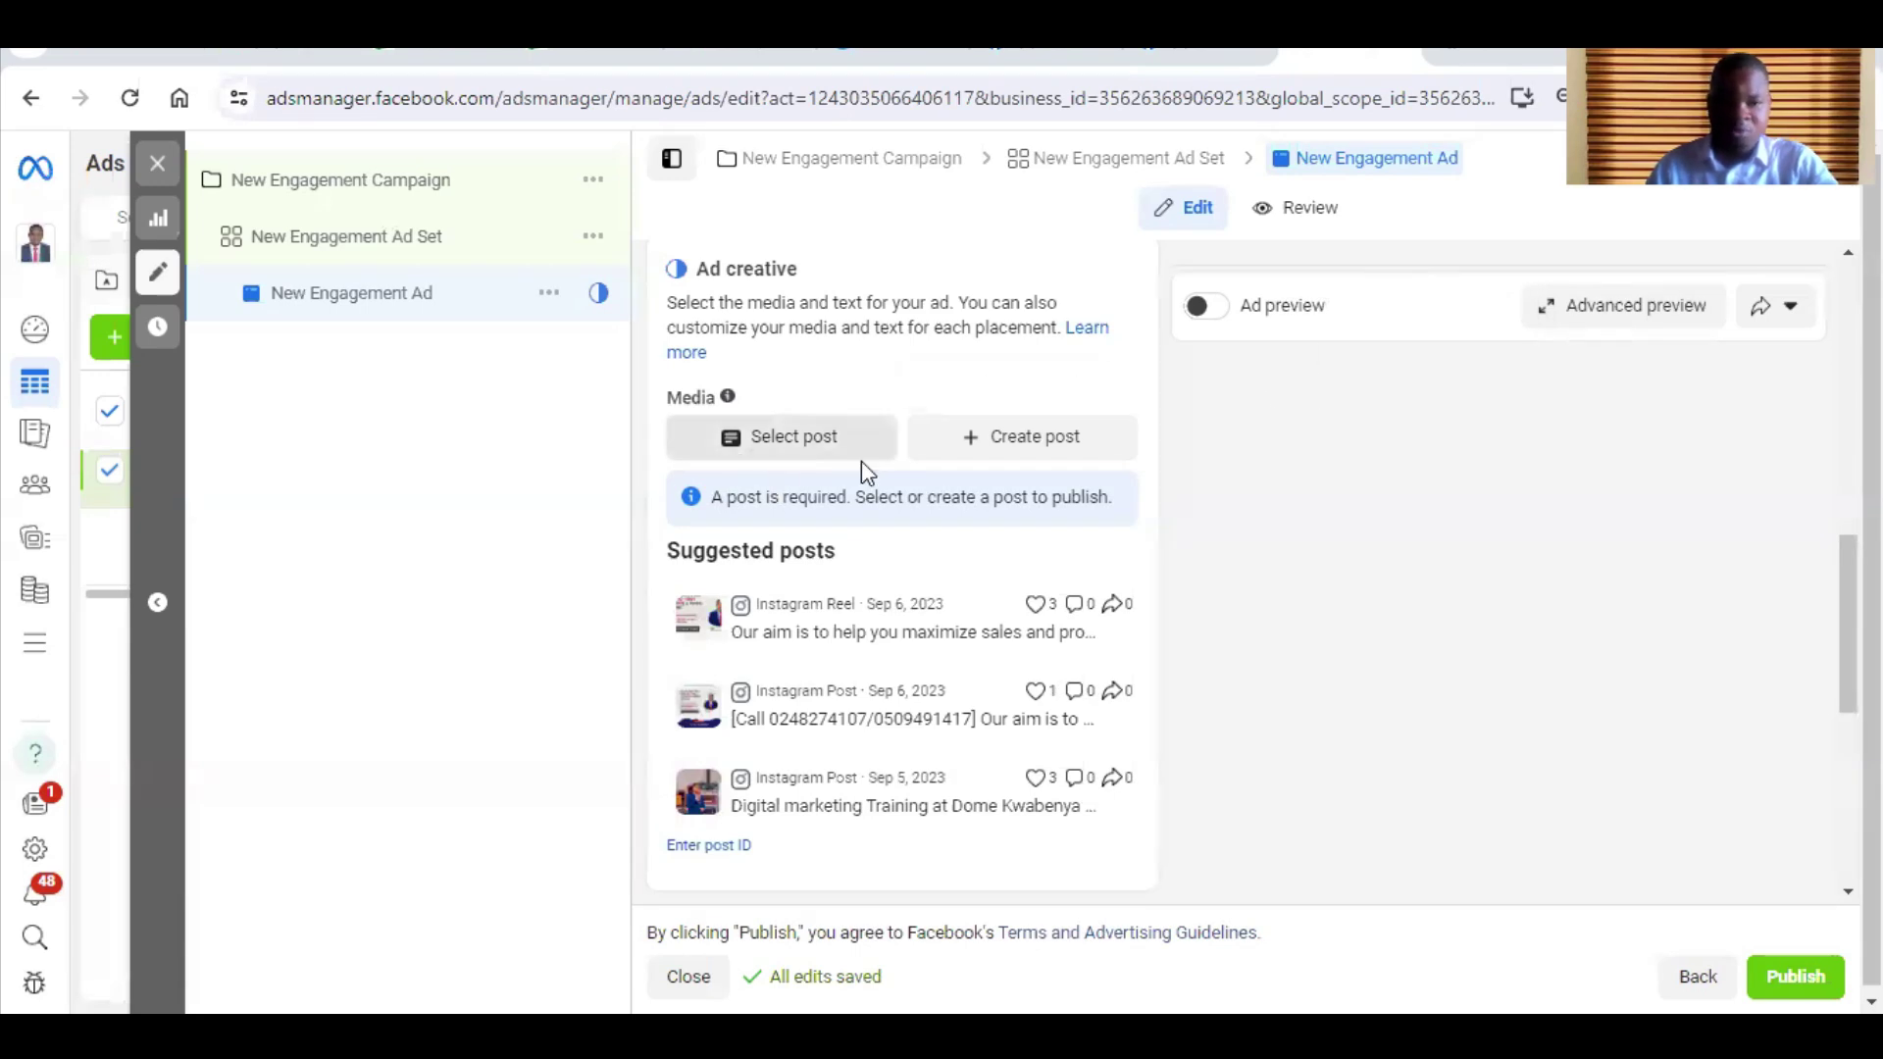
- Pick the 'Elevate Your Skills' post from the Facebook posts and confirm it
left_click(822, 459)
left_click(820, 453)
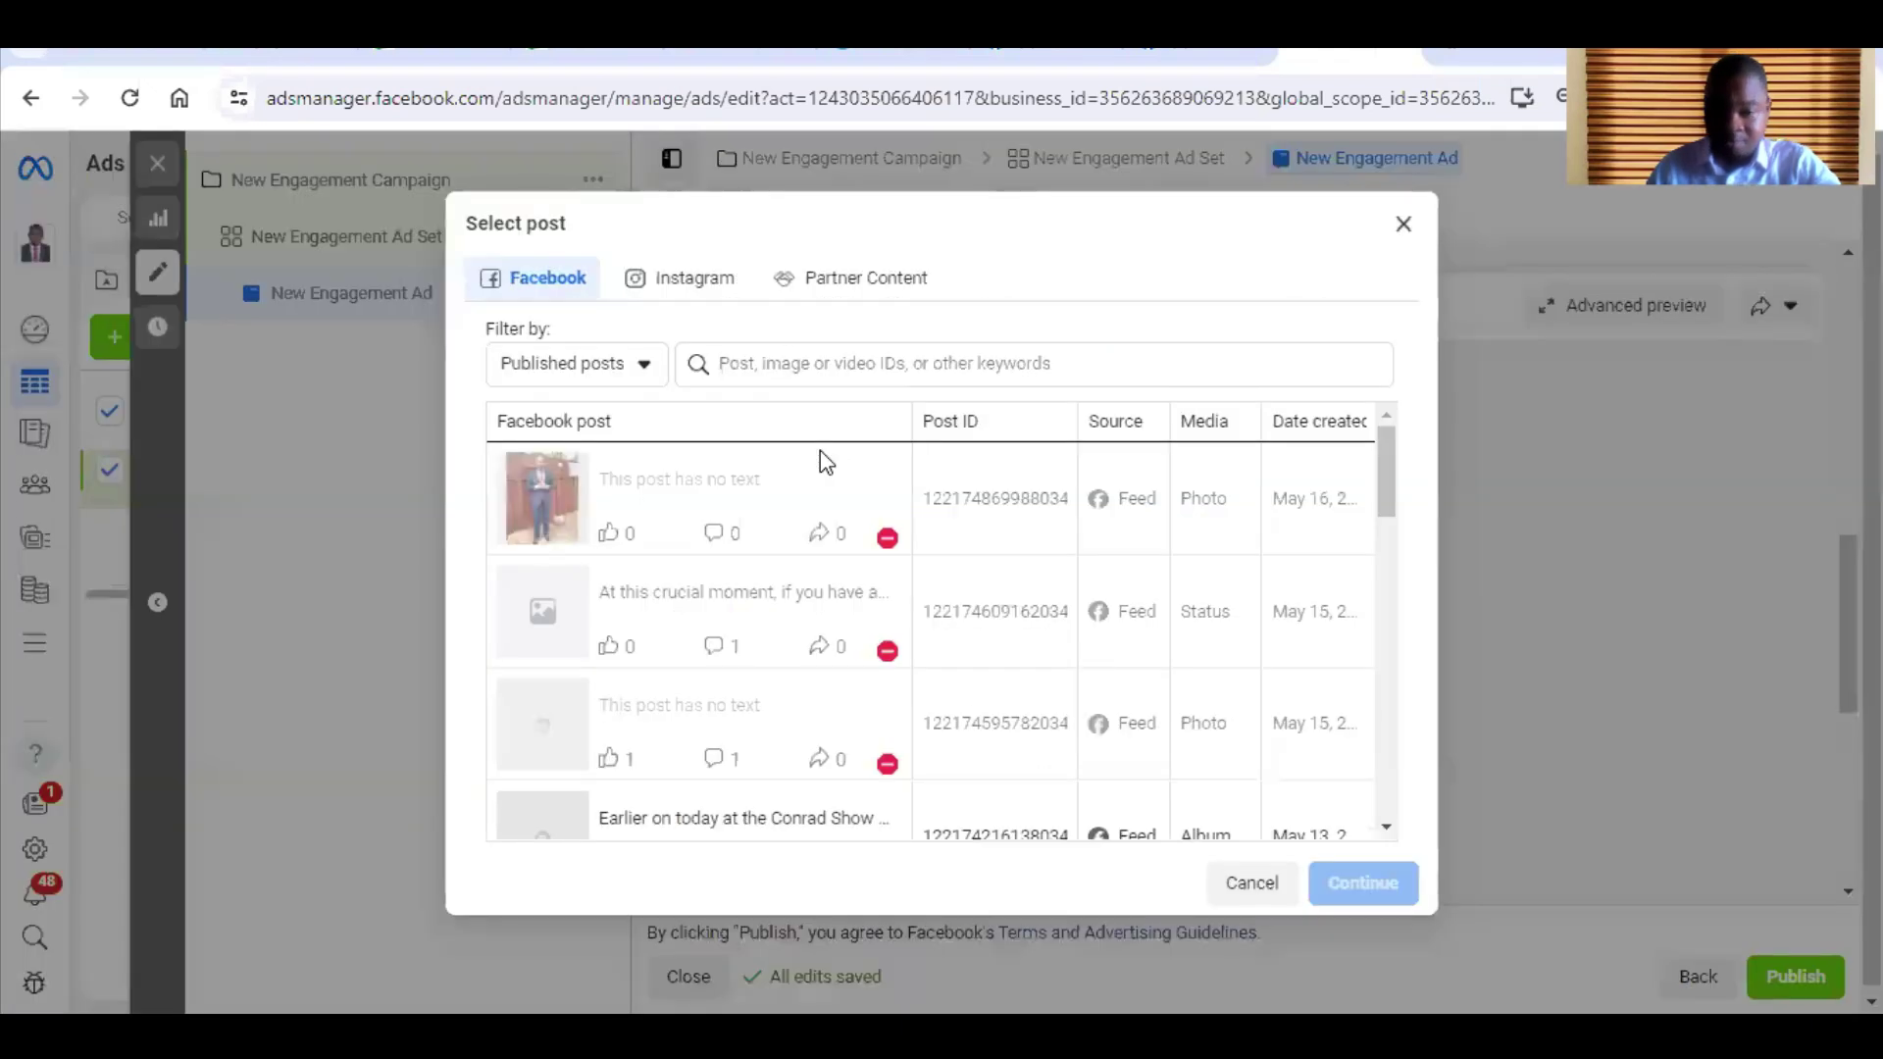
scroll(1079, 588, "down", 3)
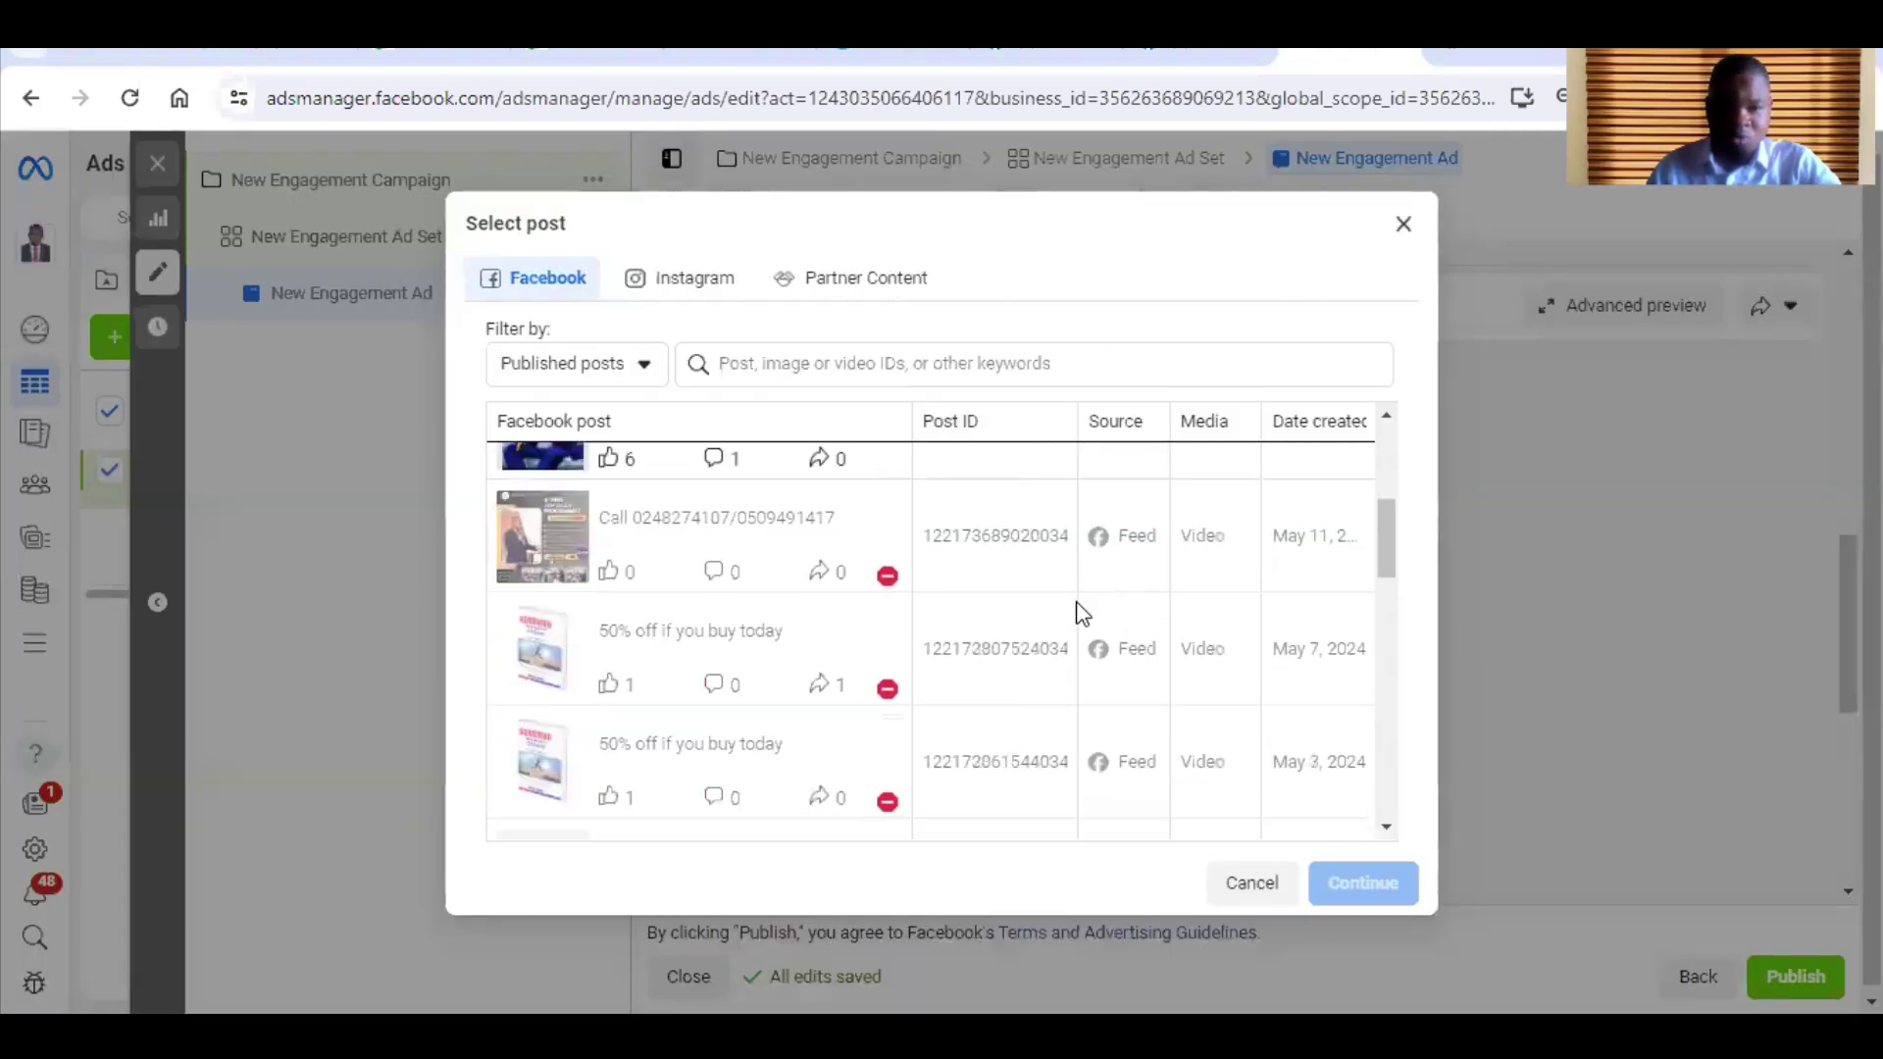
scroll(1080, 614, "down", 6)
scroll(1079, 602, "down", 1)
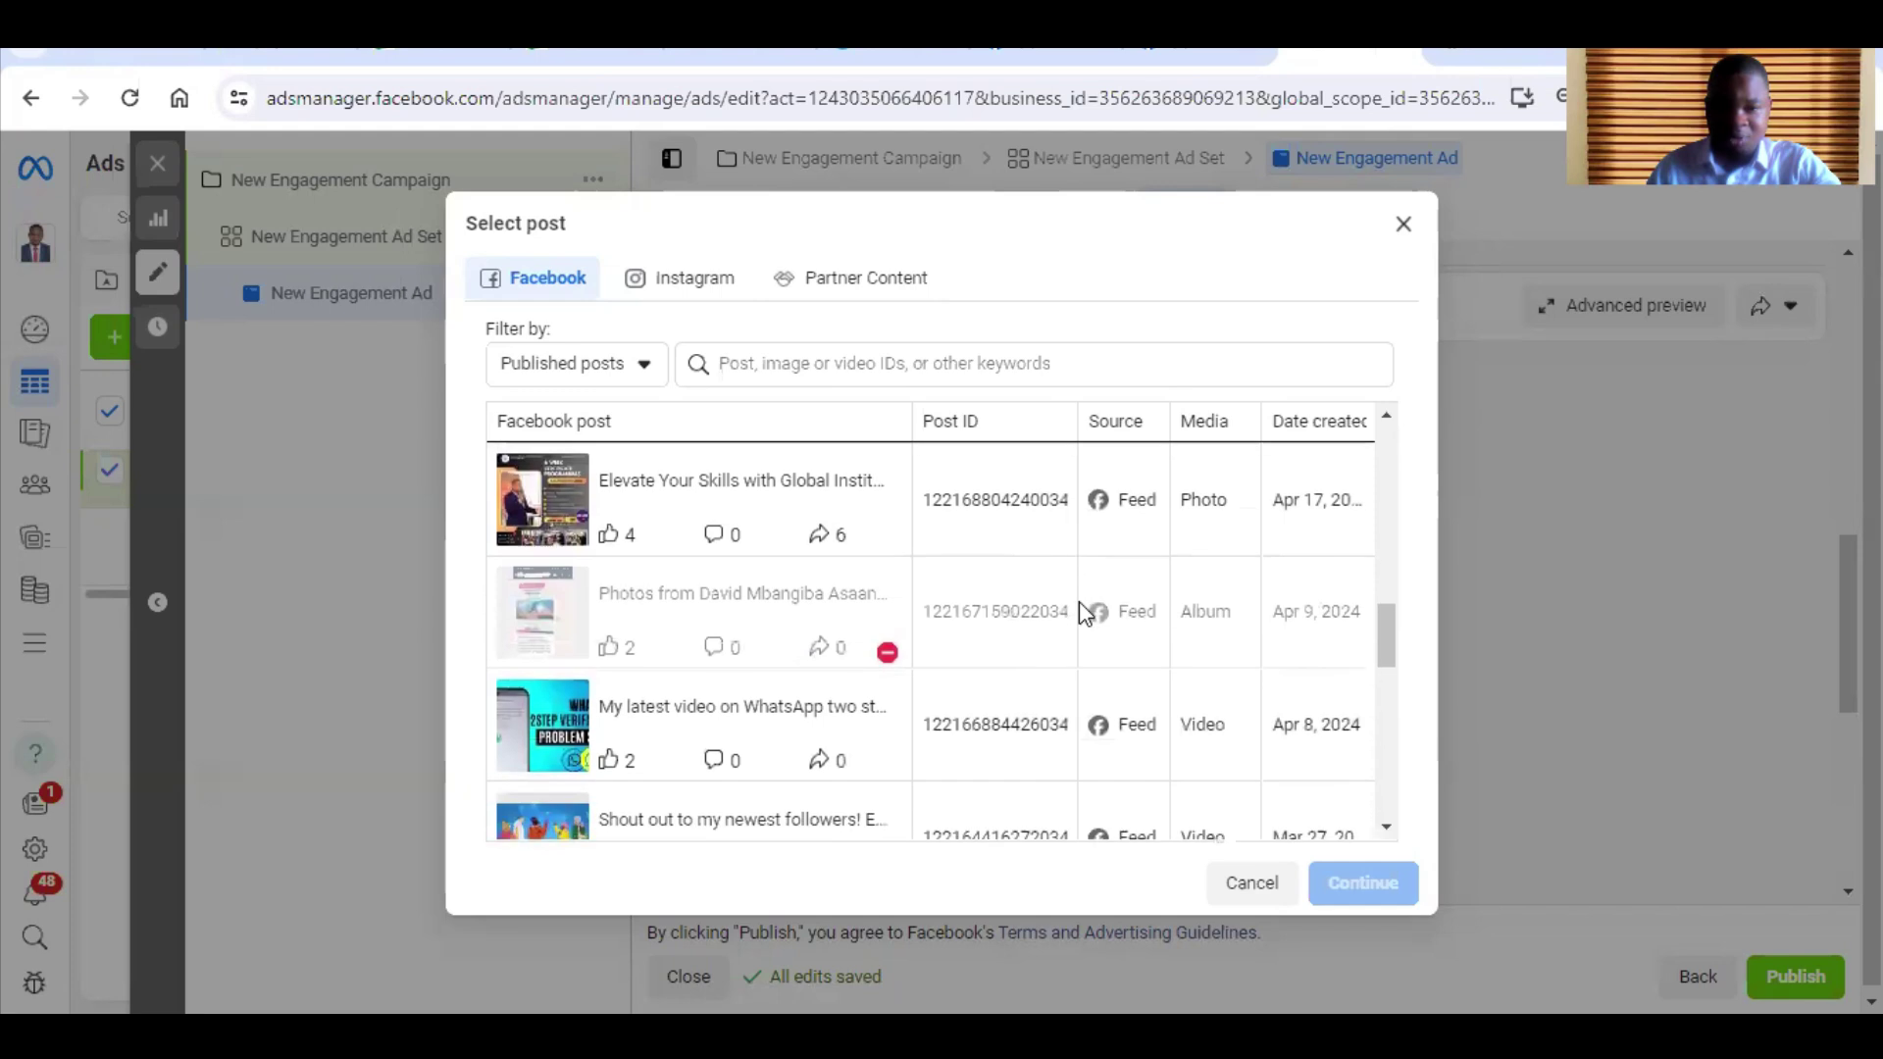
scroll(981, 618, "up", 1)
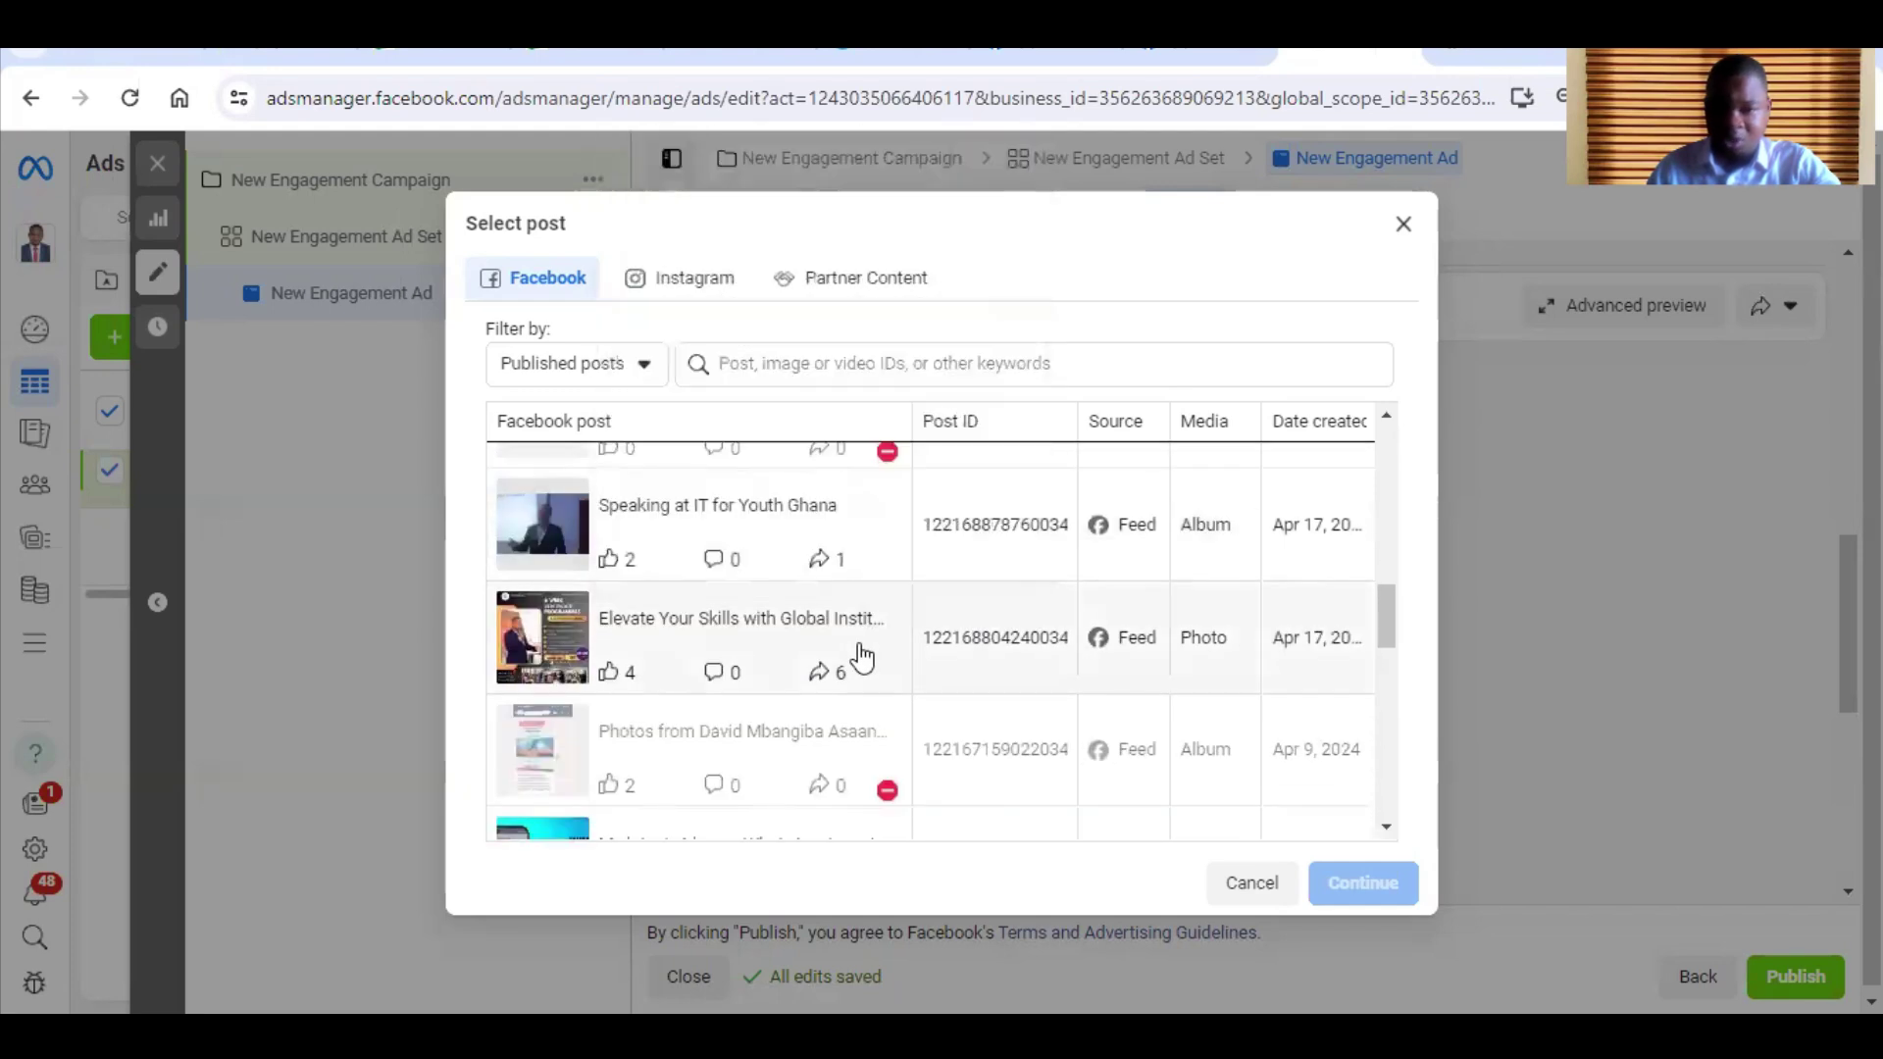
left_click(950, 681)
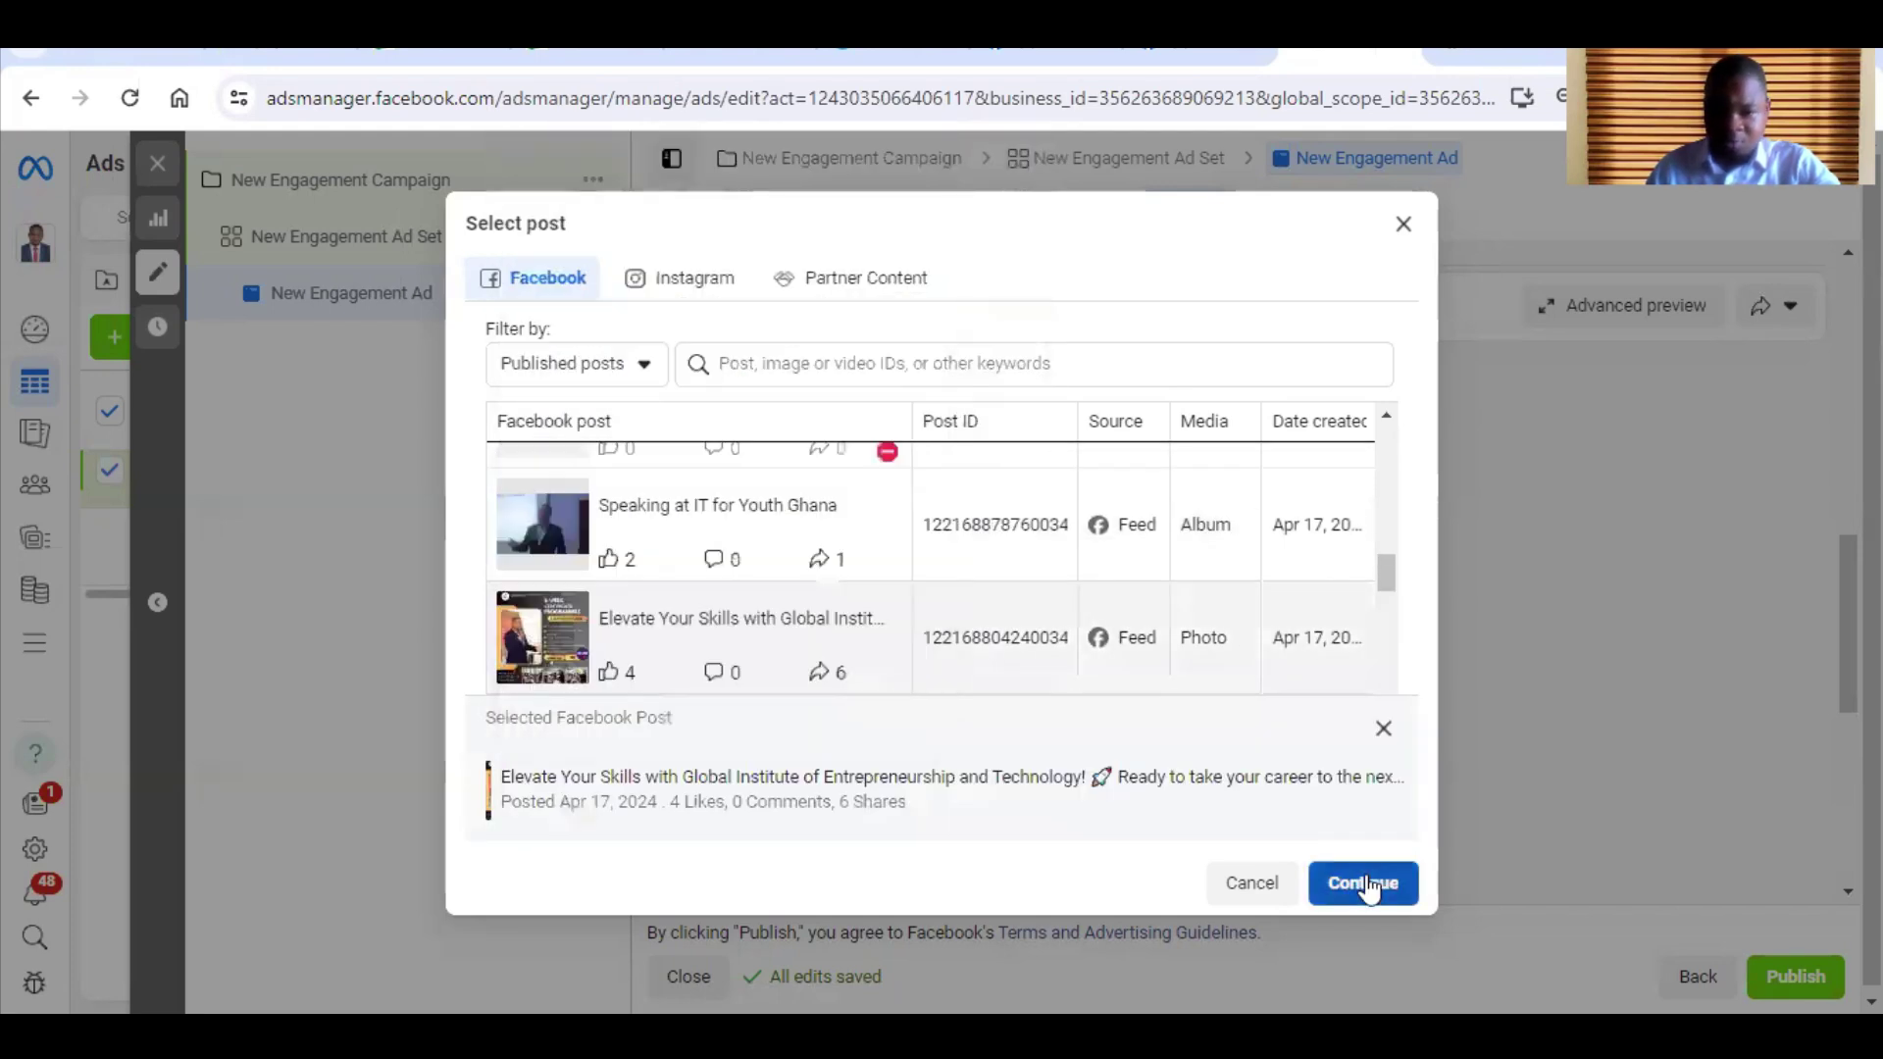
left_click(1366, 884)
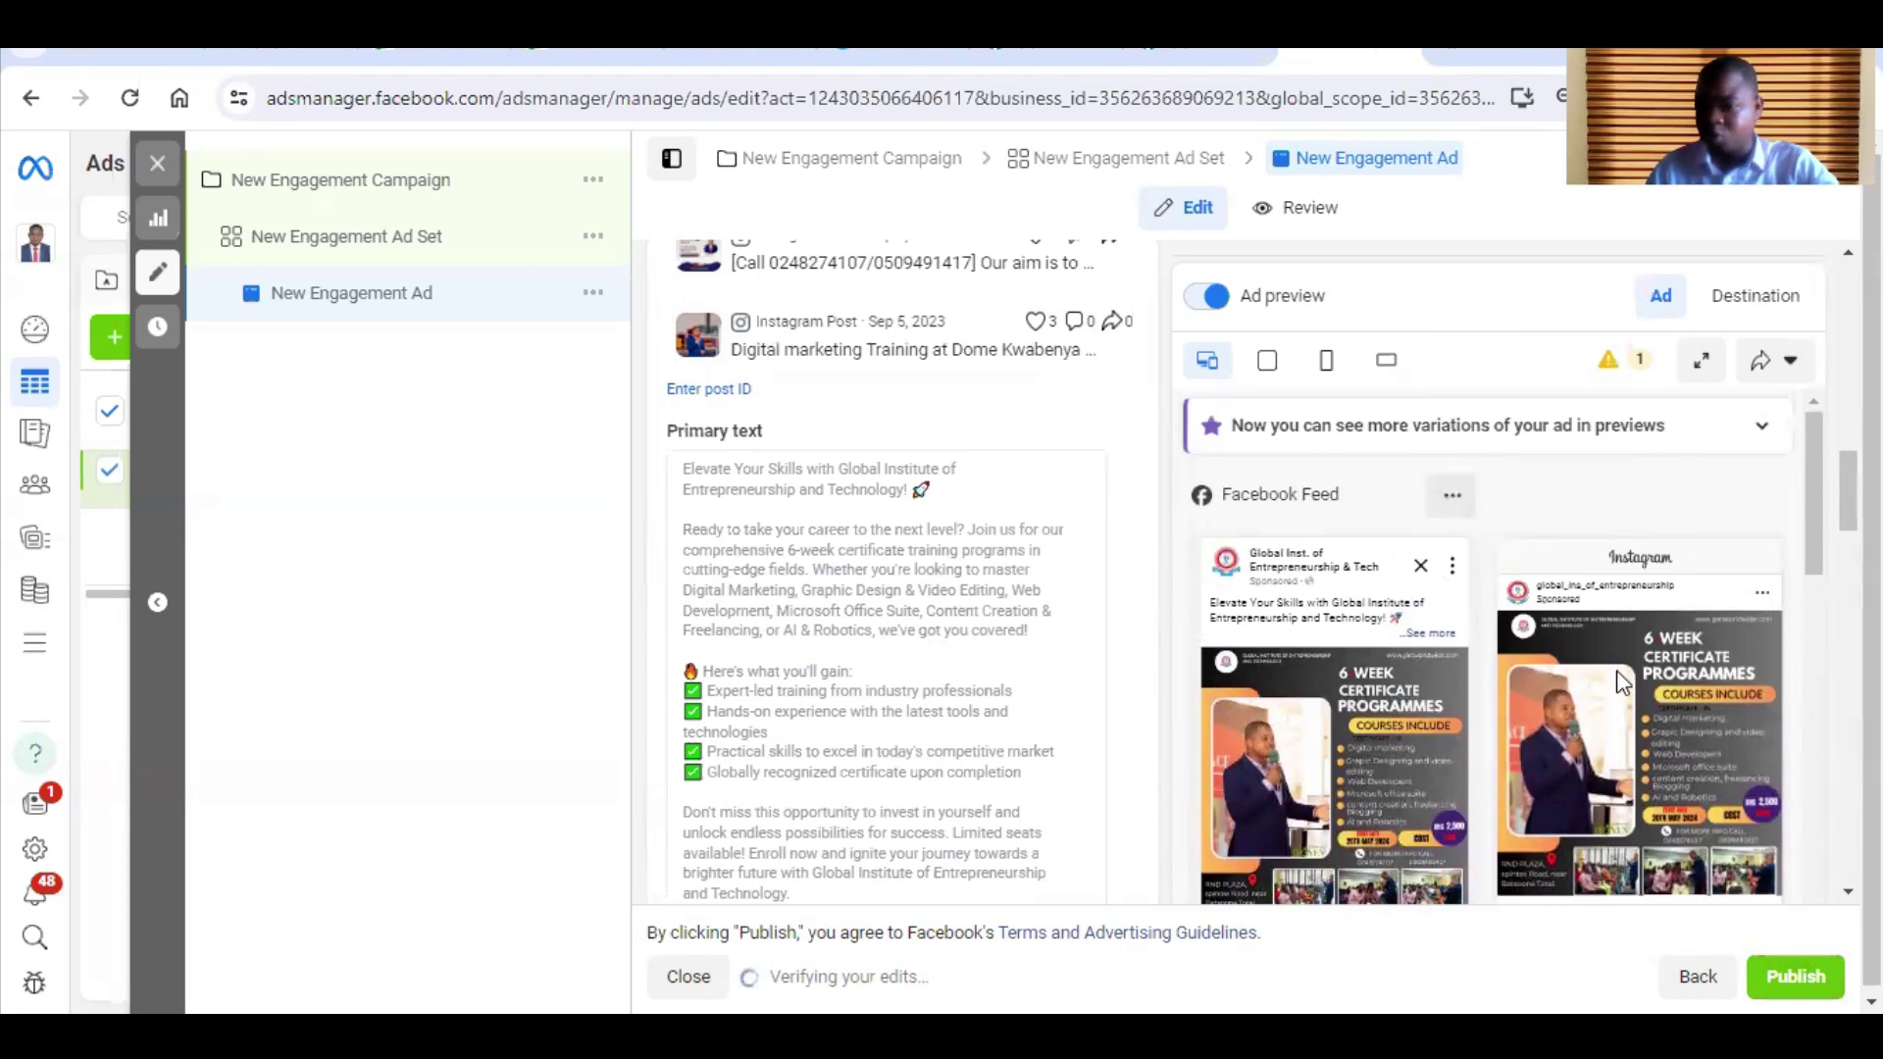
- Review the Facebook Feed and Instagram previews and the 'Elevate Your Skills' primary text
mouse_move(1650, 832)
scroll(1649, 830, "down", 3)
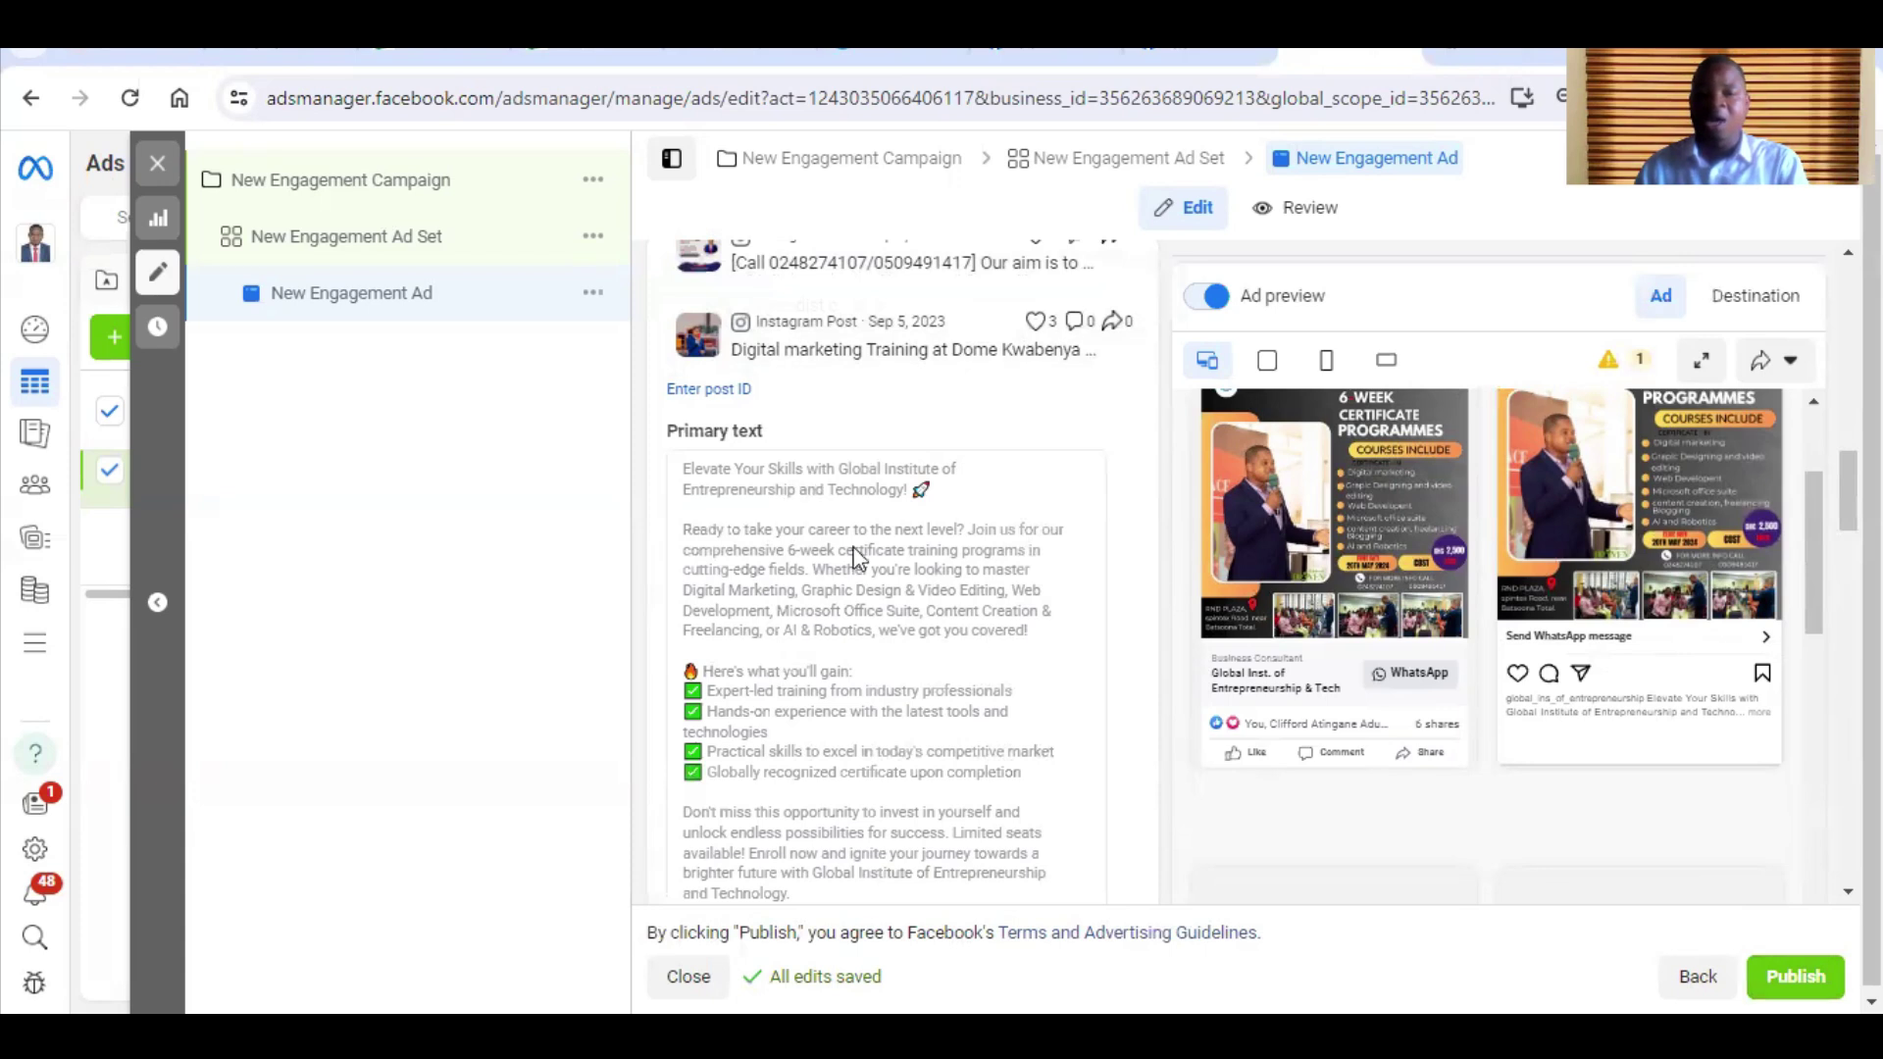
scroll(981, 648, "down", 2)
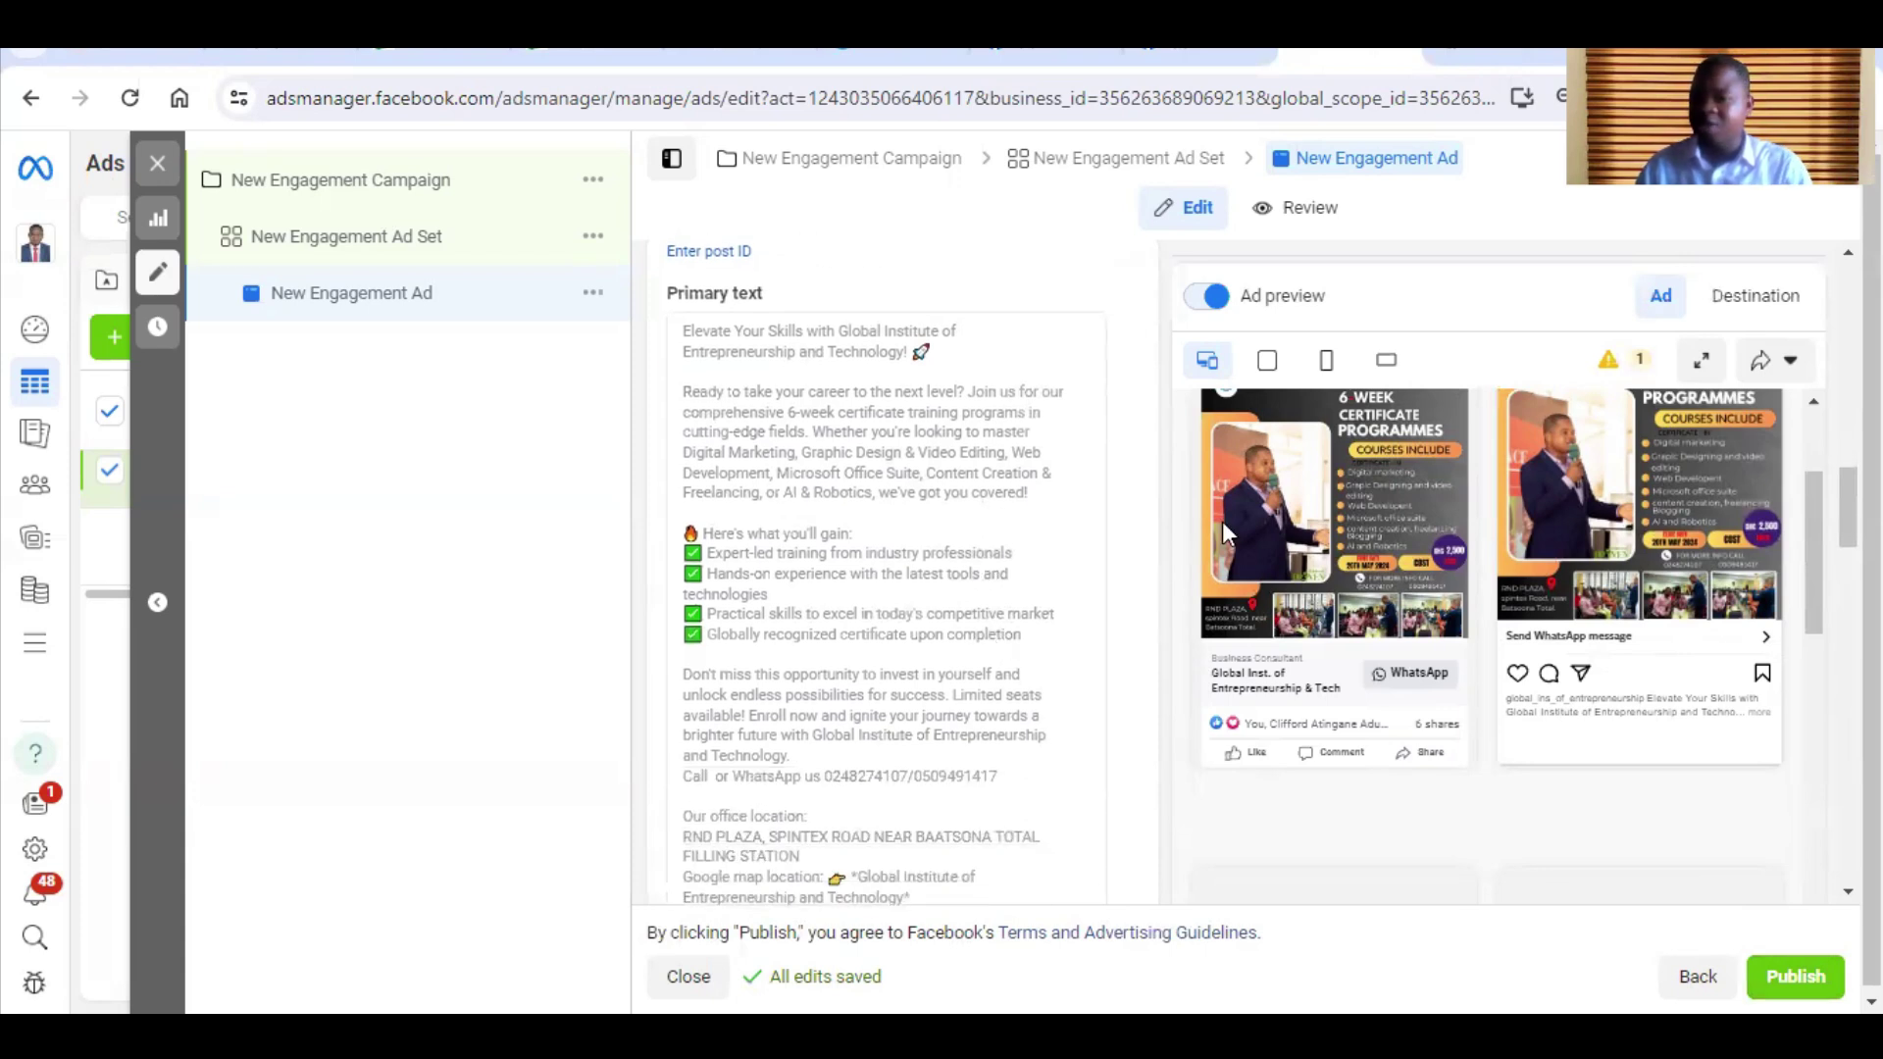
scroll(1152, 481, "up", 3)
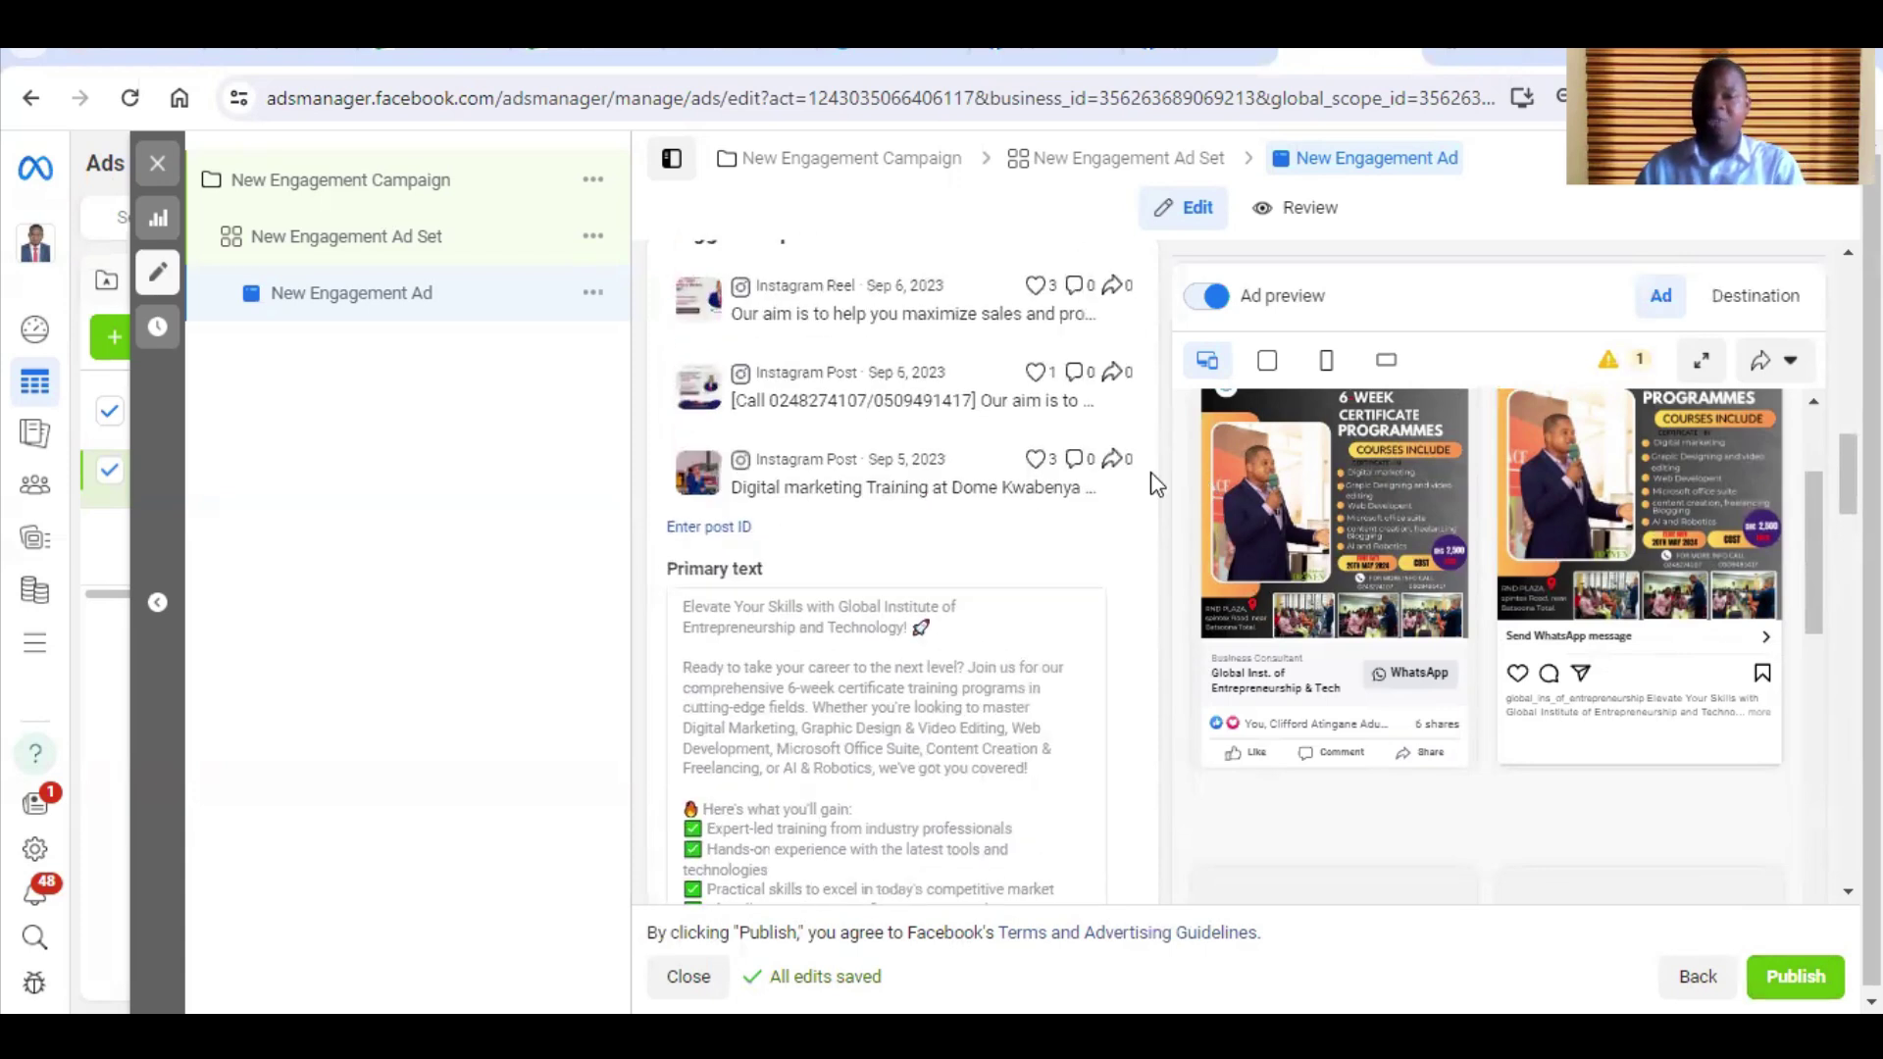